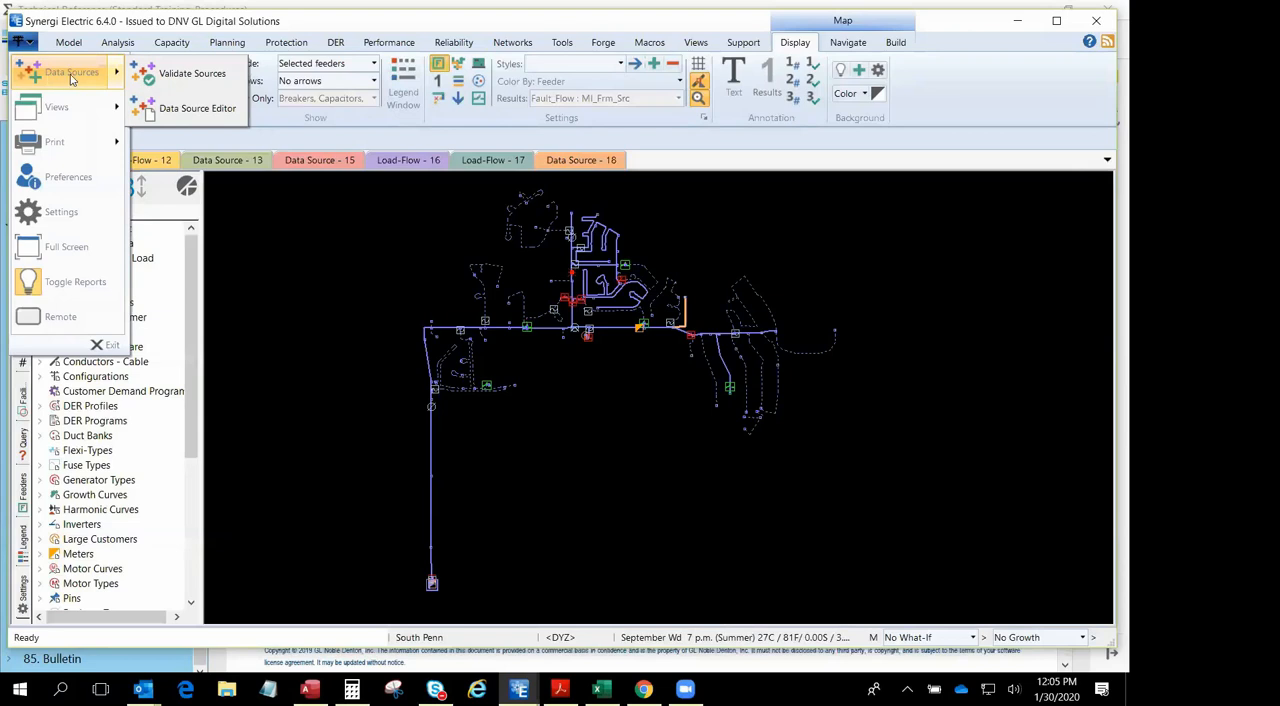
- Open the Data Source Editor and open the South Penn data source for editing
left_click(190, 108)
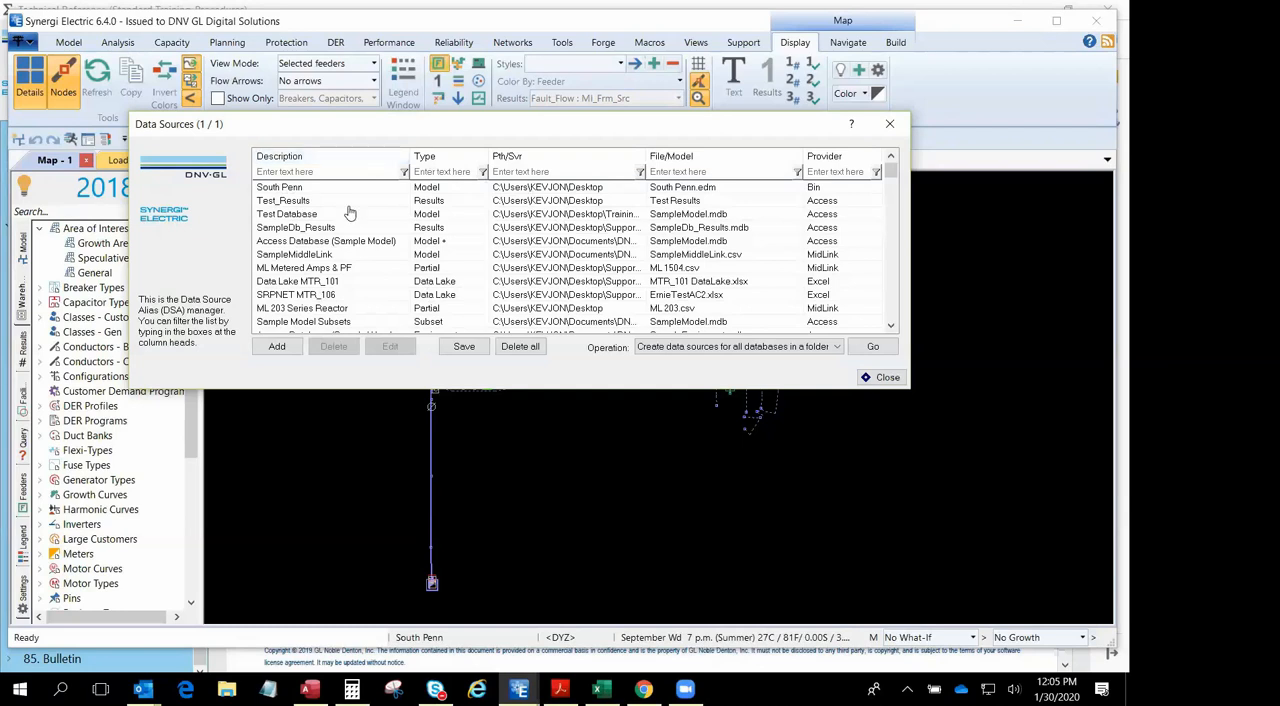
left_click(288, 189)
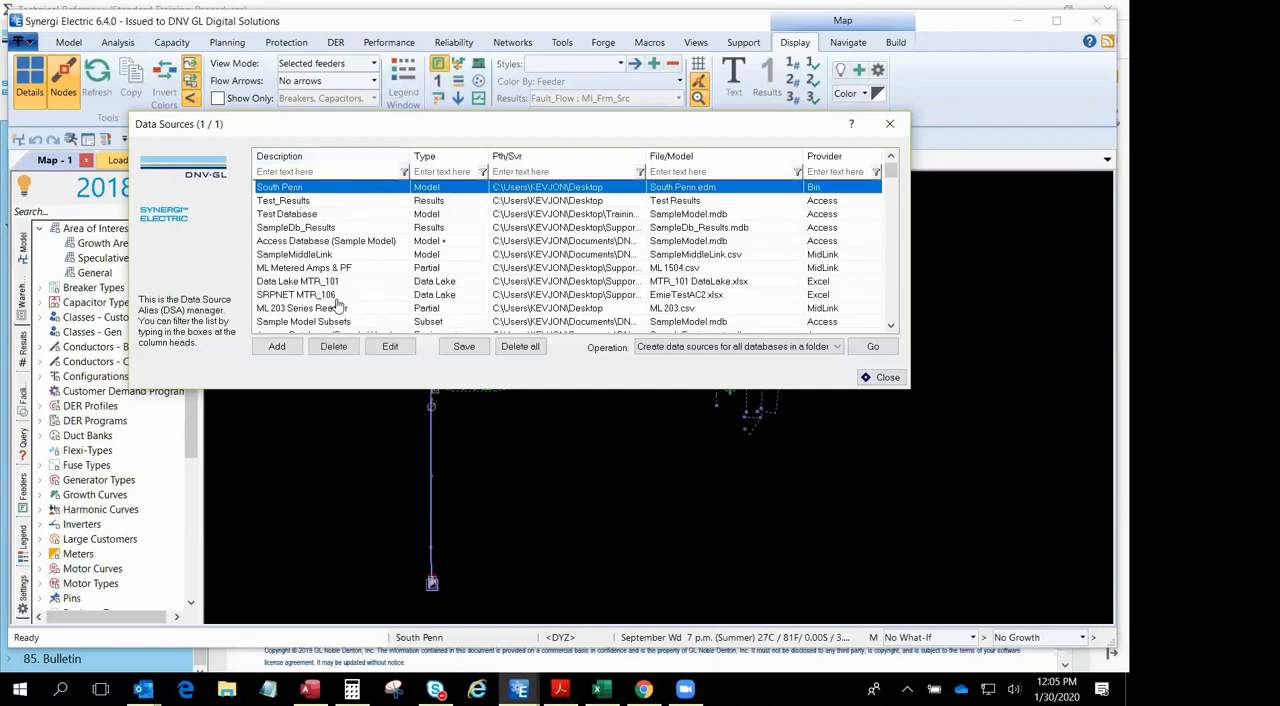
left_click(390, 347)
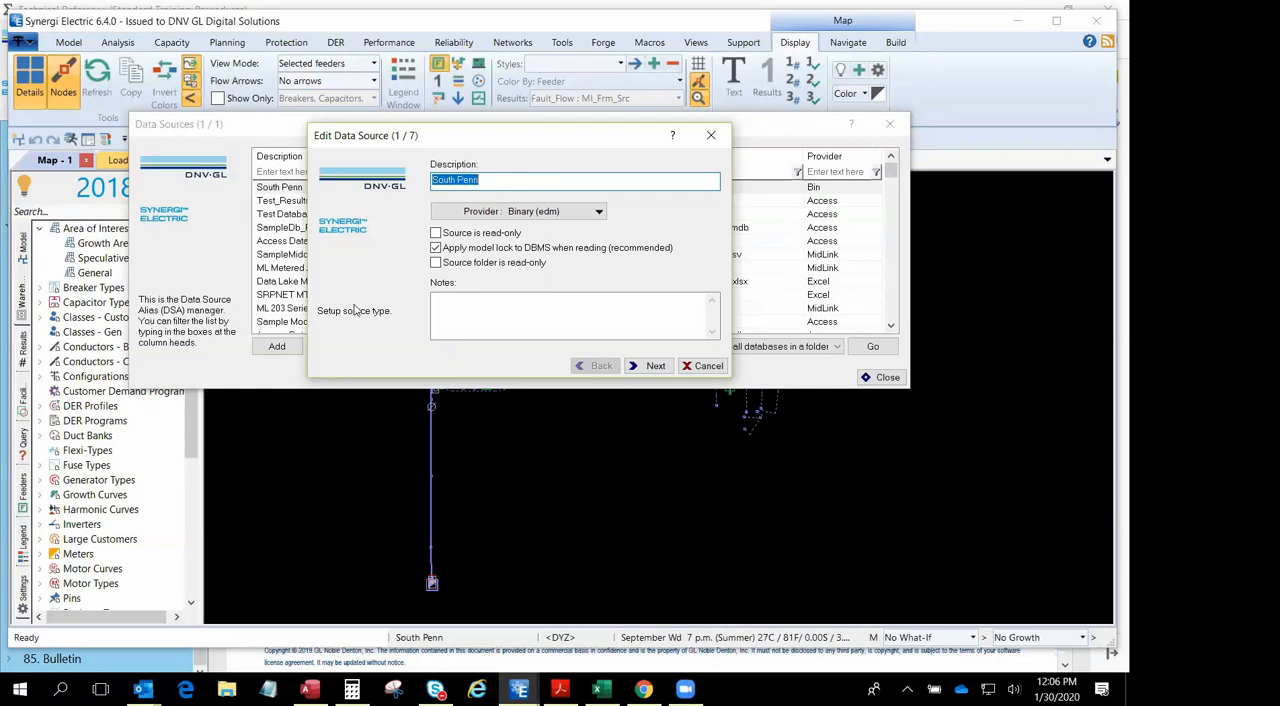
- Try the Access (server) and Access (personal) providers for the South Penn source and continue to its path settings
left_click(599, 212)
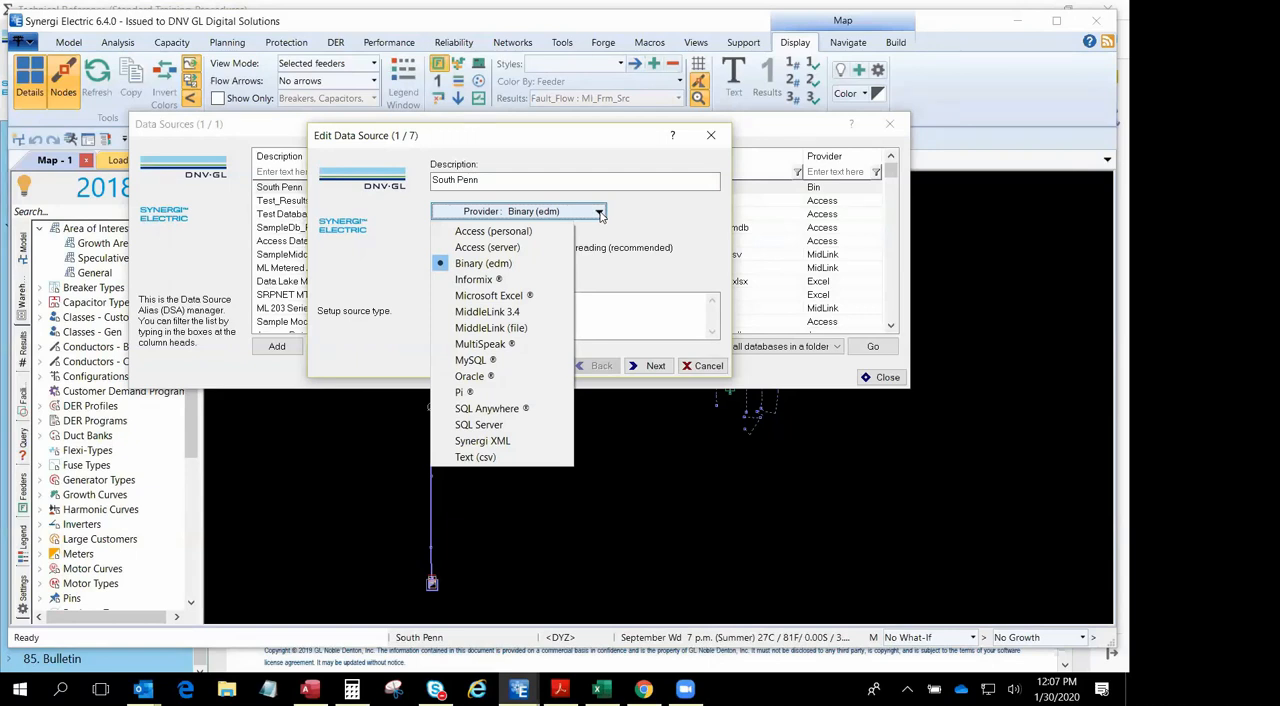
left_click(476, 249)
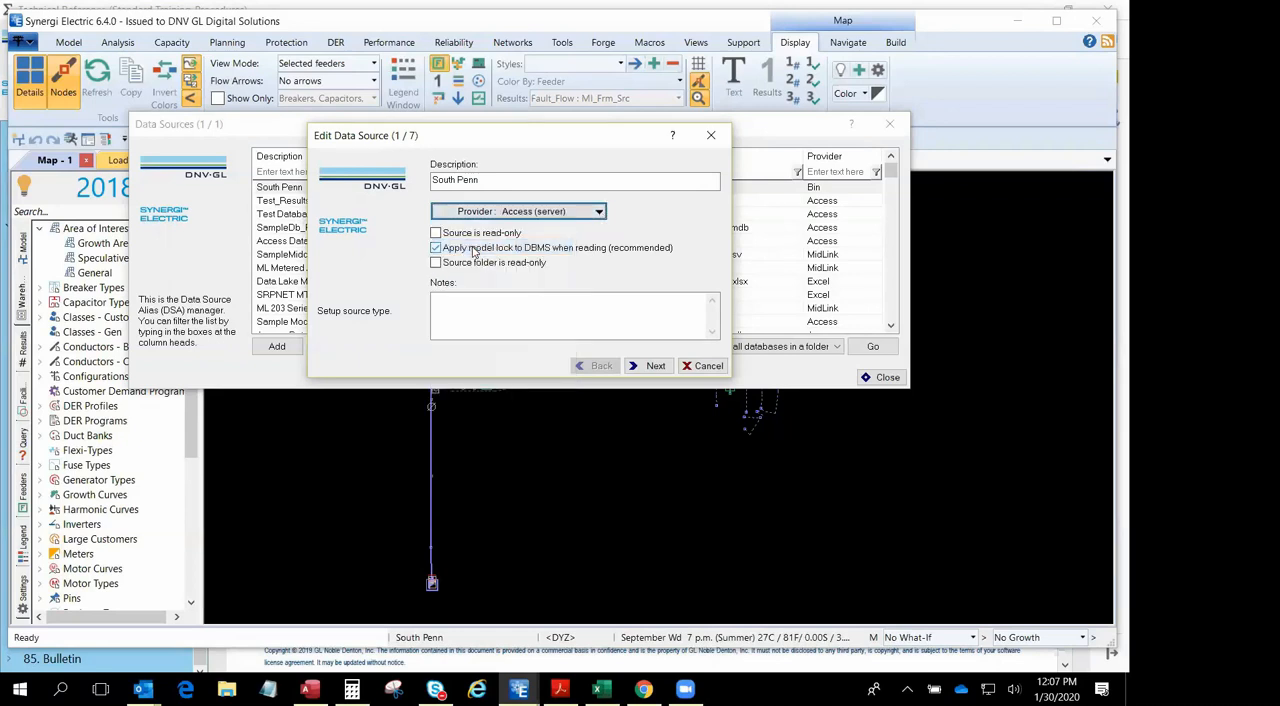
left_click(600, 213)
left_click(510, 232)
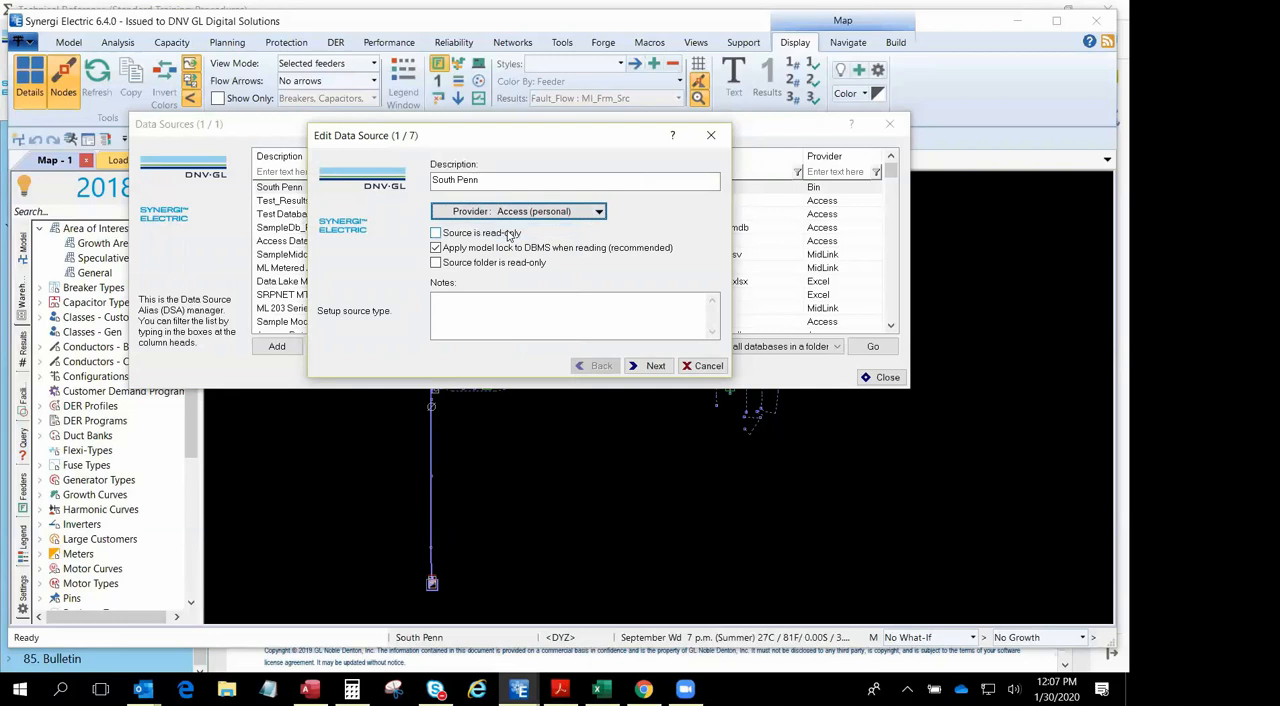
left_click(510, 214)
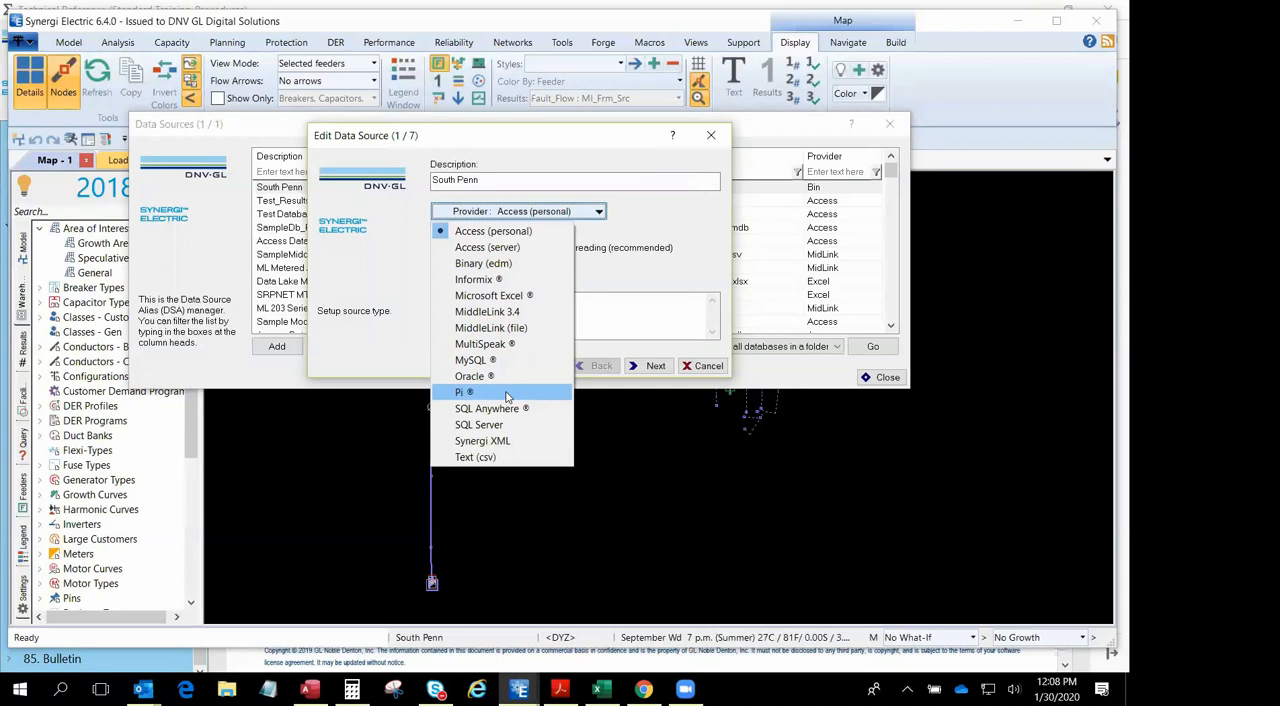
left_click(654, 366)
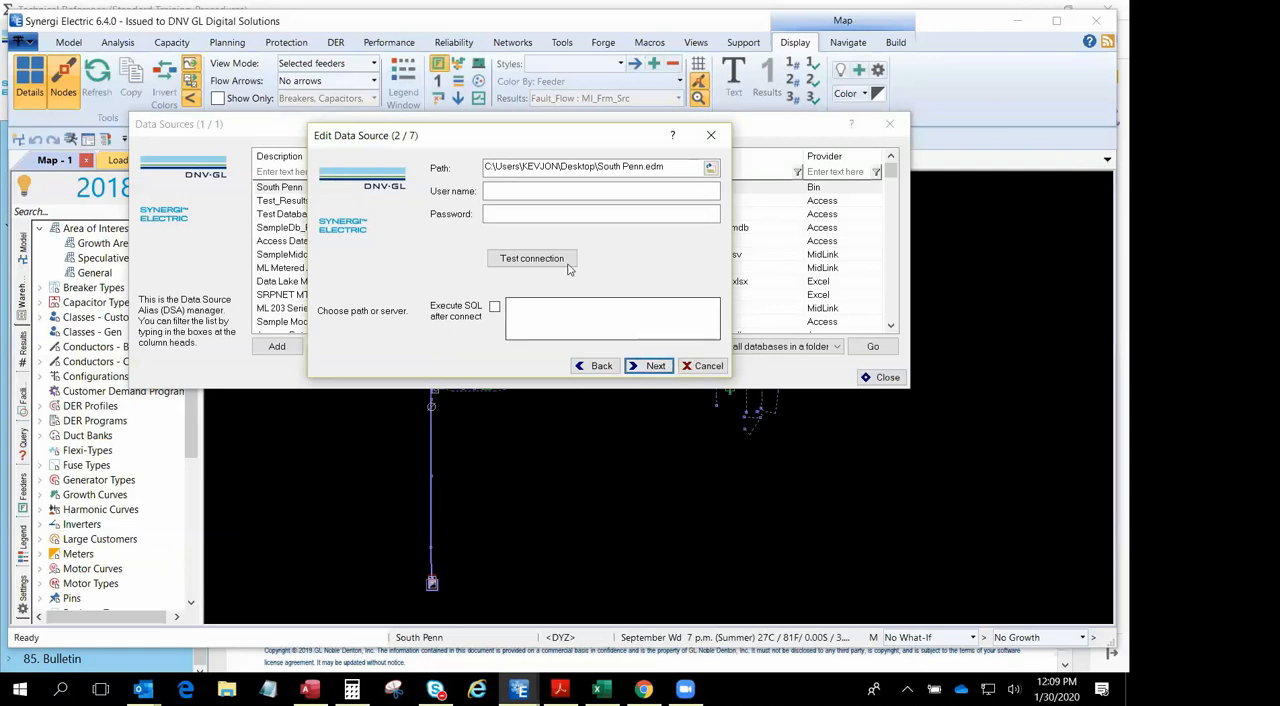
- Browse the Desktop folder for the South Penn source's binary file and cancel the file selection
left_click(710, 168)
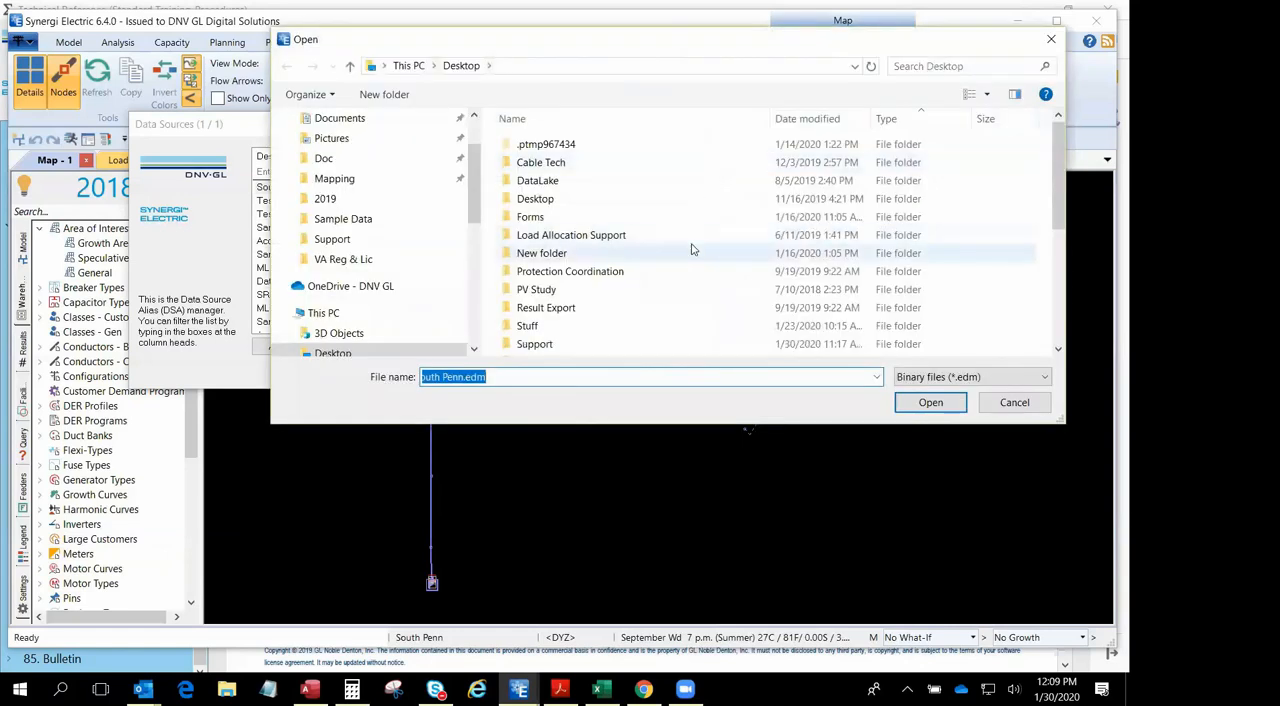
scroll(677, 274, "down", 4)
scroll(678, 273, "up", 4)
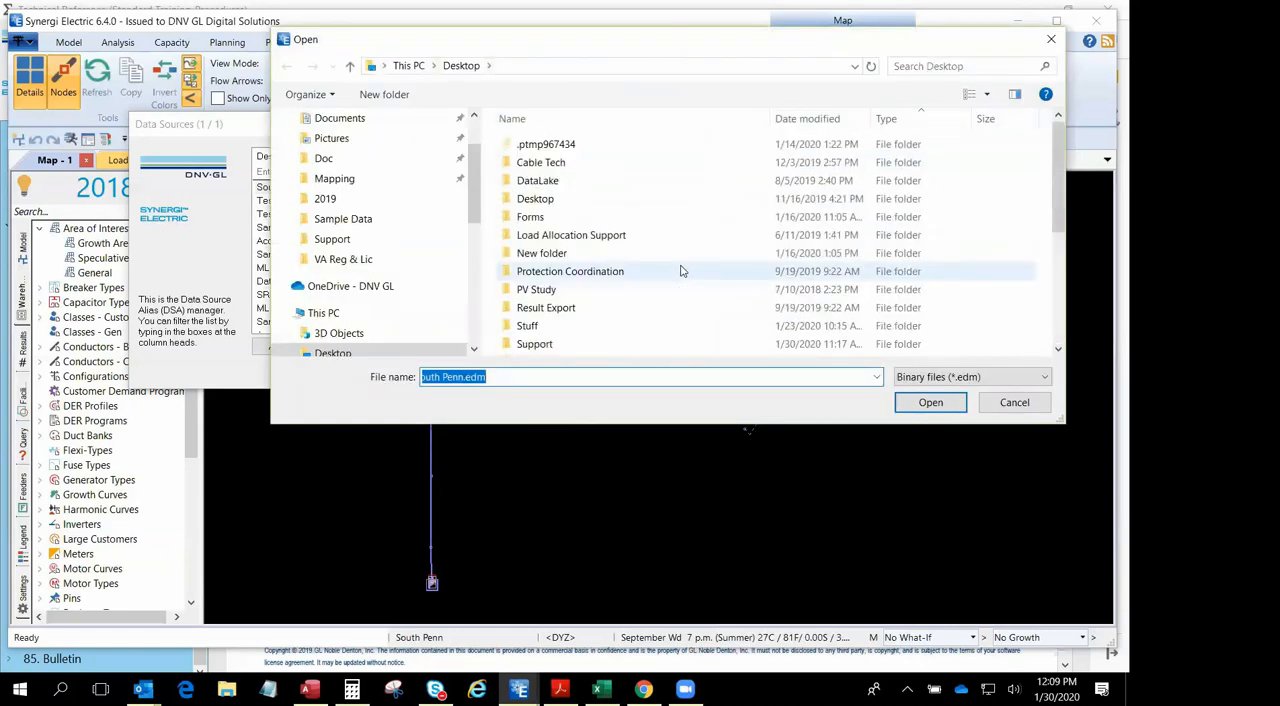
scroll(680, 271, "down", 3)
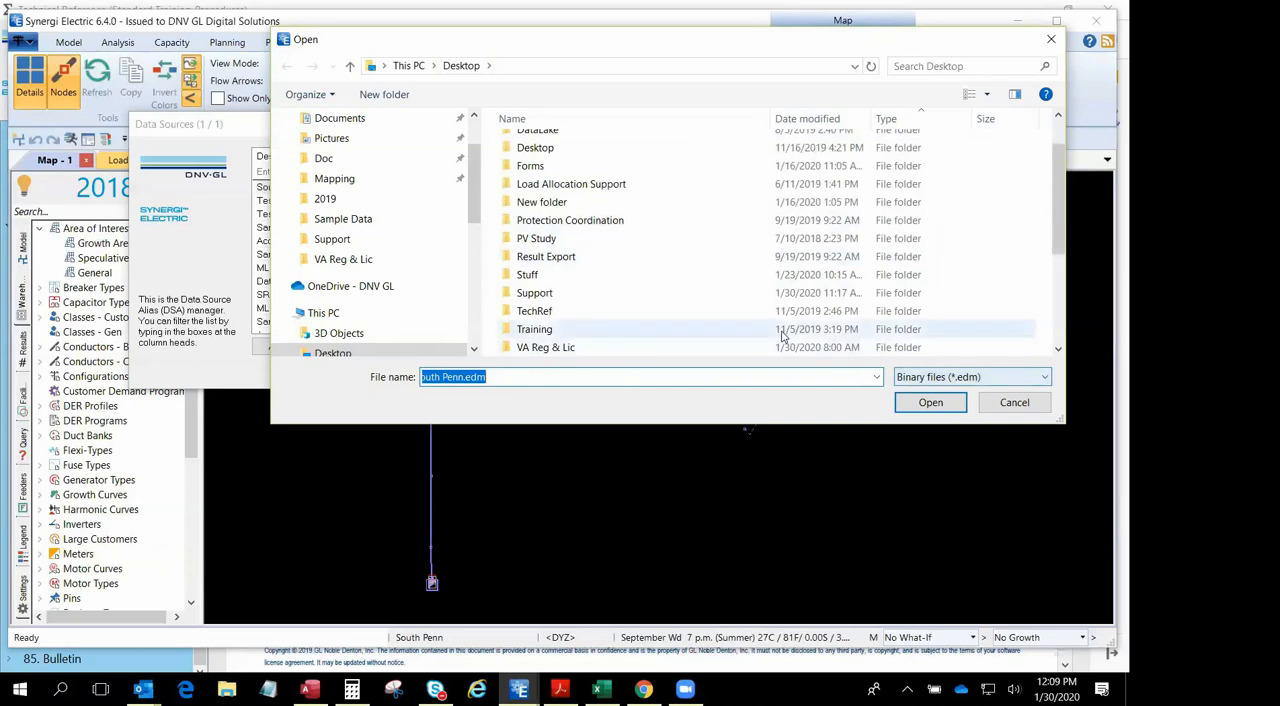
left_click(598, 280)
left_click(1003, 404)
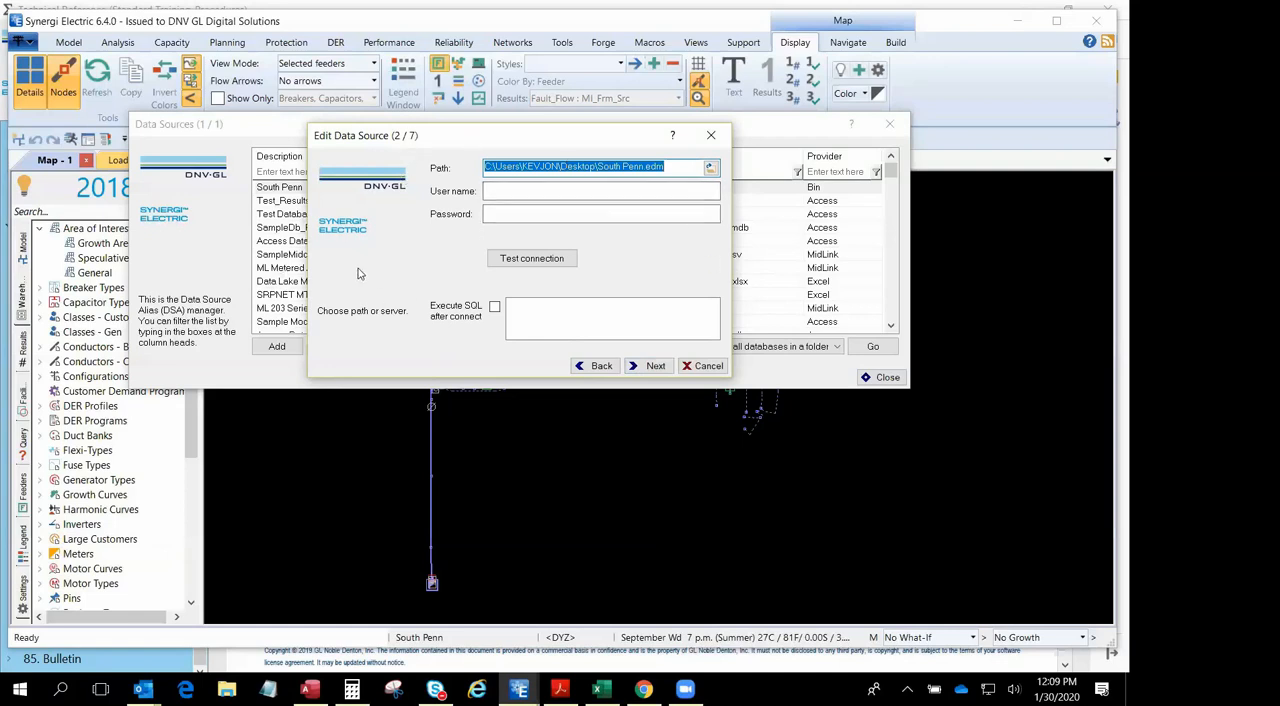
- Test the connection to South Penn.edm and continue to the data source's contents settings
left_click(528, 259)
left_click(649, 309)
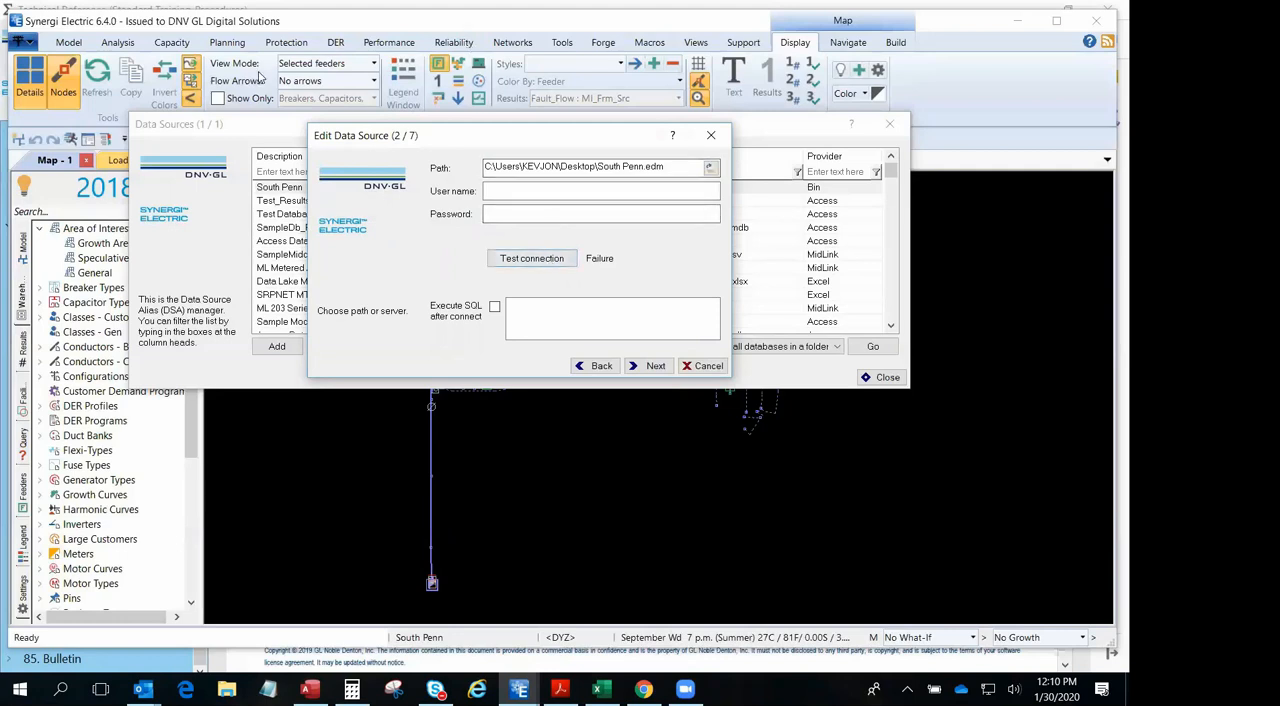
left_click(650, 366)
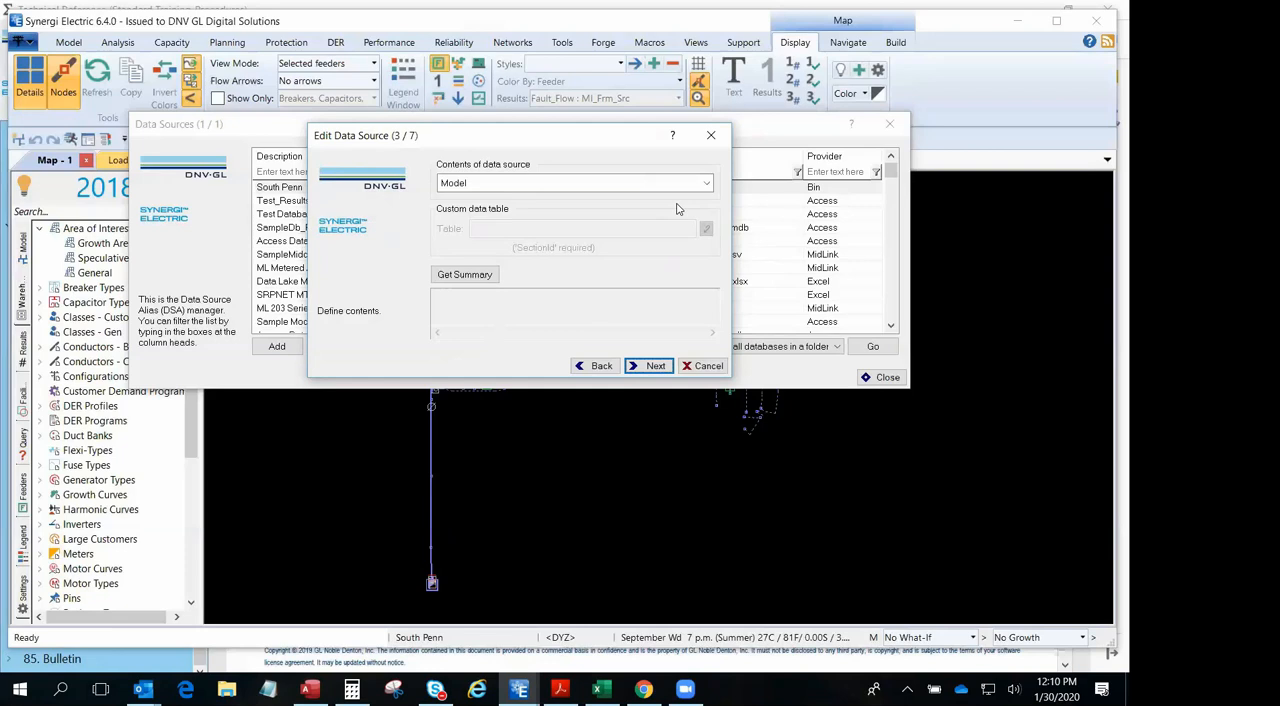
- Review the available content types and the South Penn source's summary, and cancel the edit
left_click(706, 184)
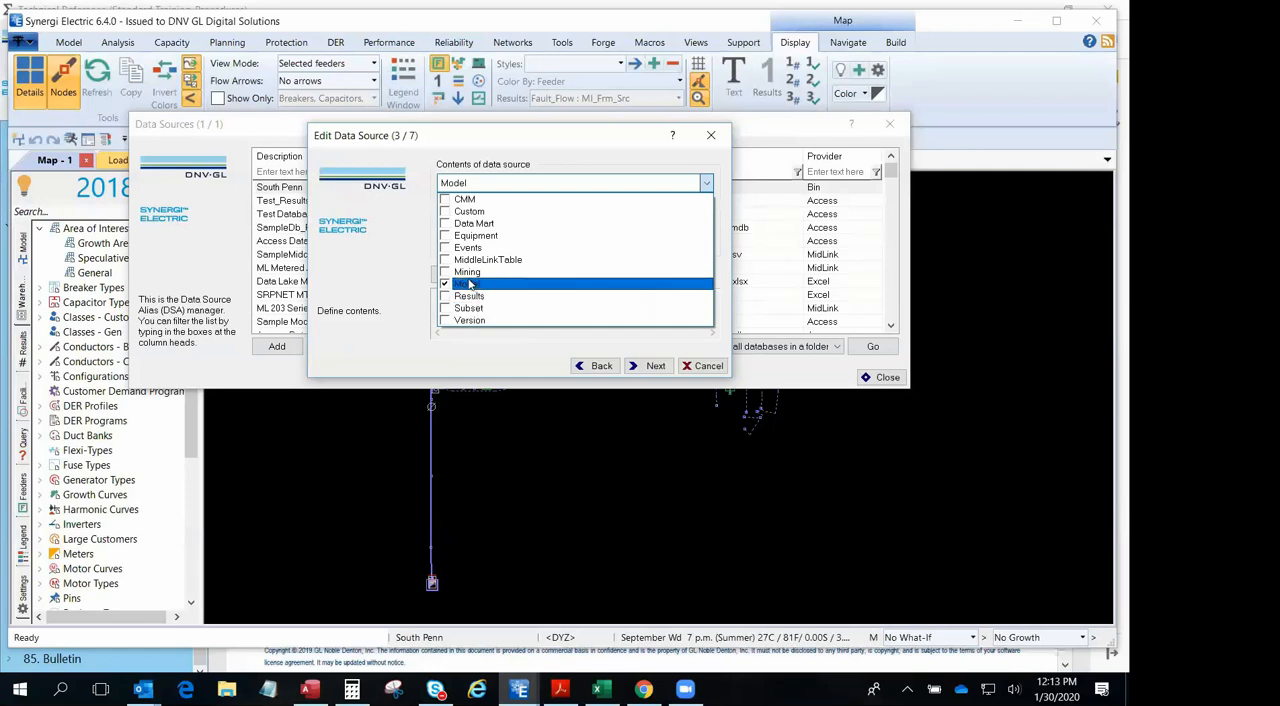
left_click(628, 348)
left_click(648, 366)
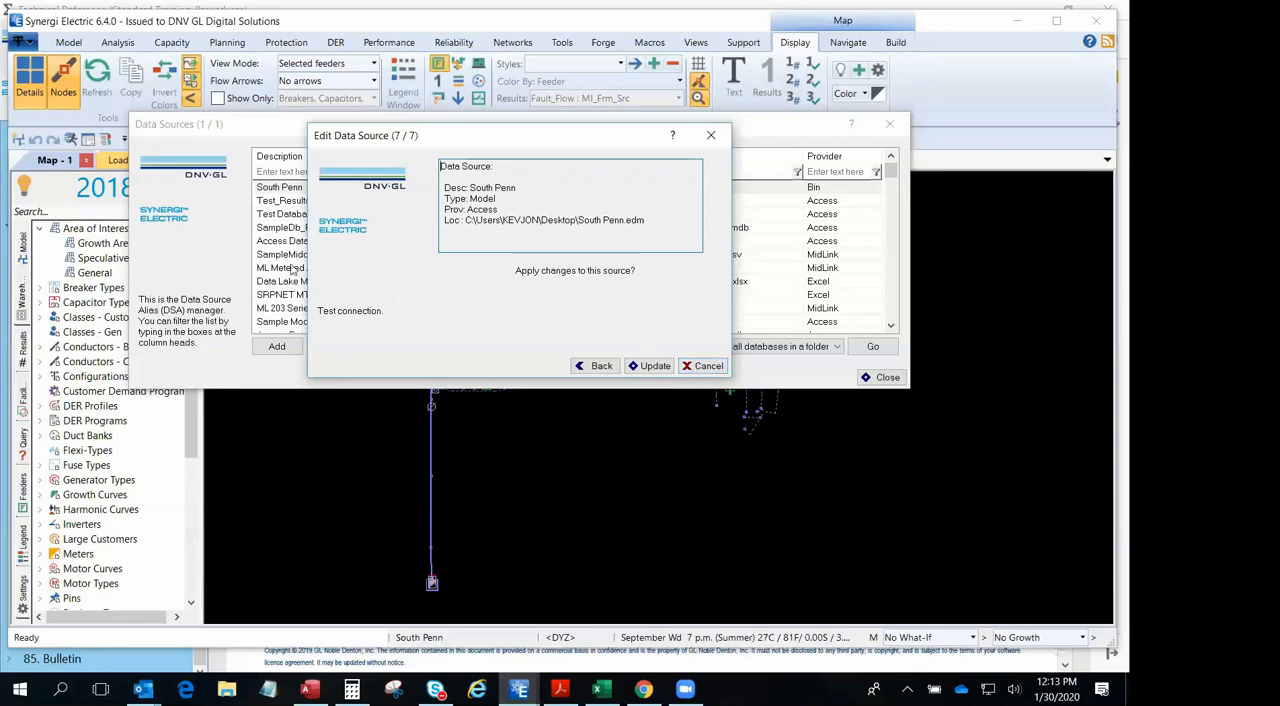
left_click(700, 366)
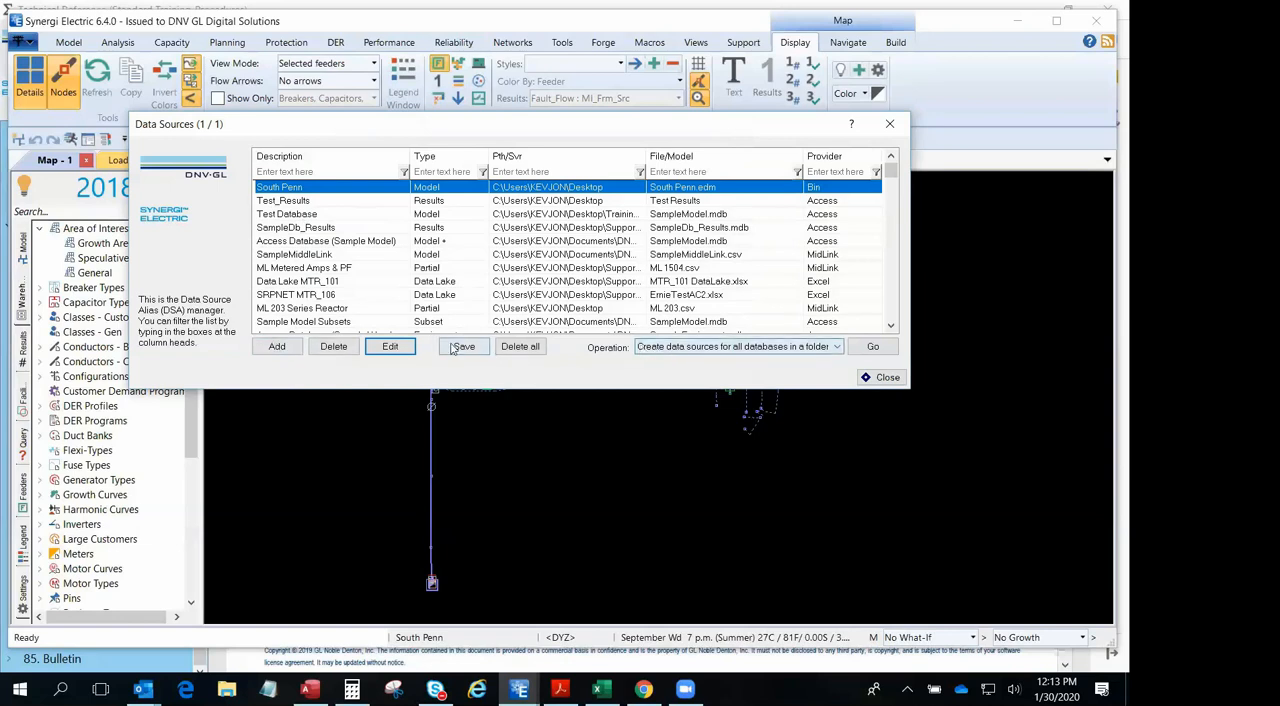
- Start a new data source described as "Test Db Training" with the Access (personal) provider and continue to its path settings
left_click(278, 348)
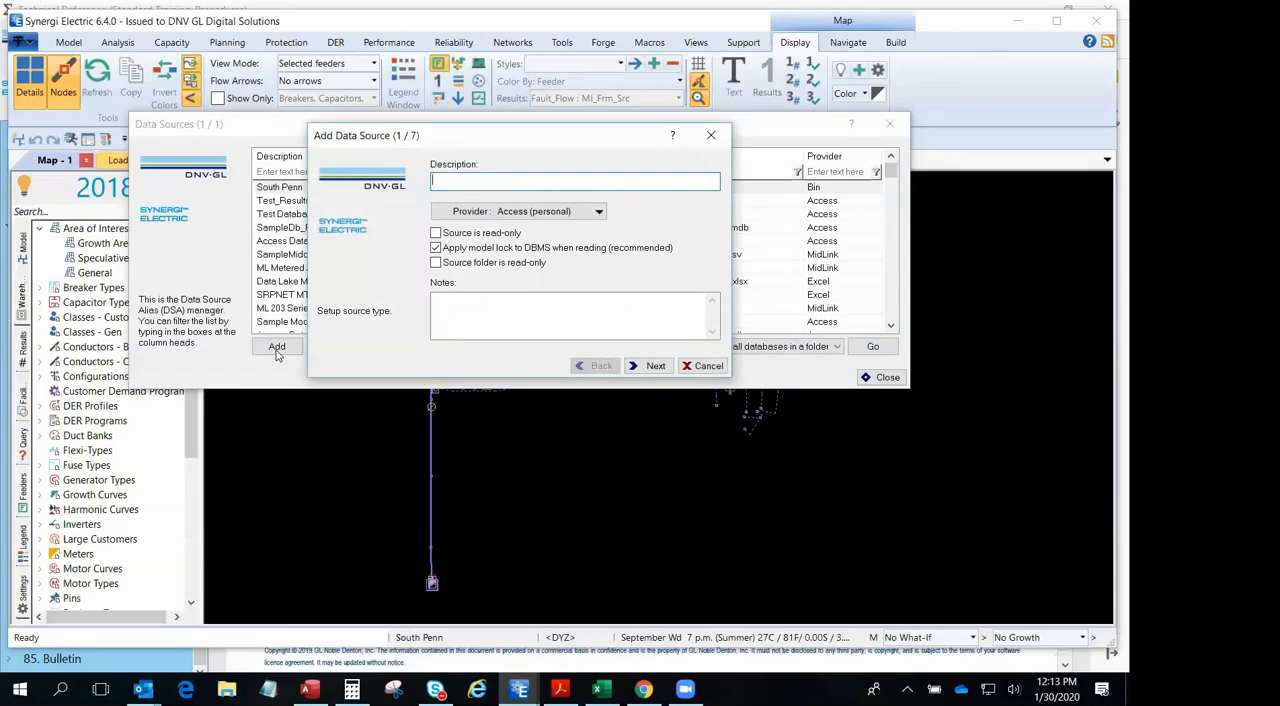
type("TestDb Training")
left_click(649, 366)
- Set the new data source's path to SampleModel.mdb on the Desktop and test the connection
left_click(711, 171)
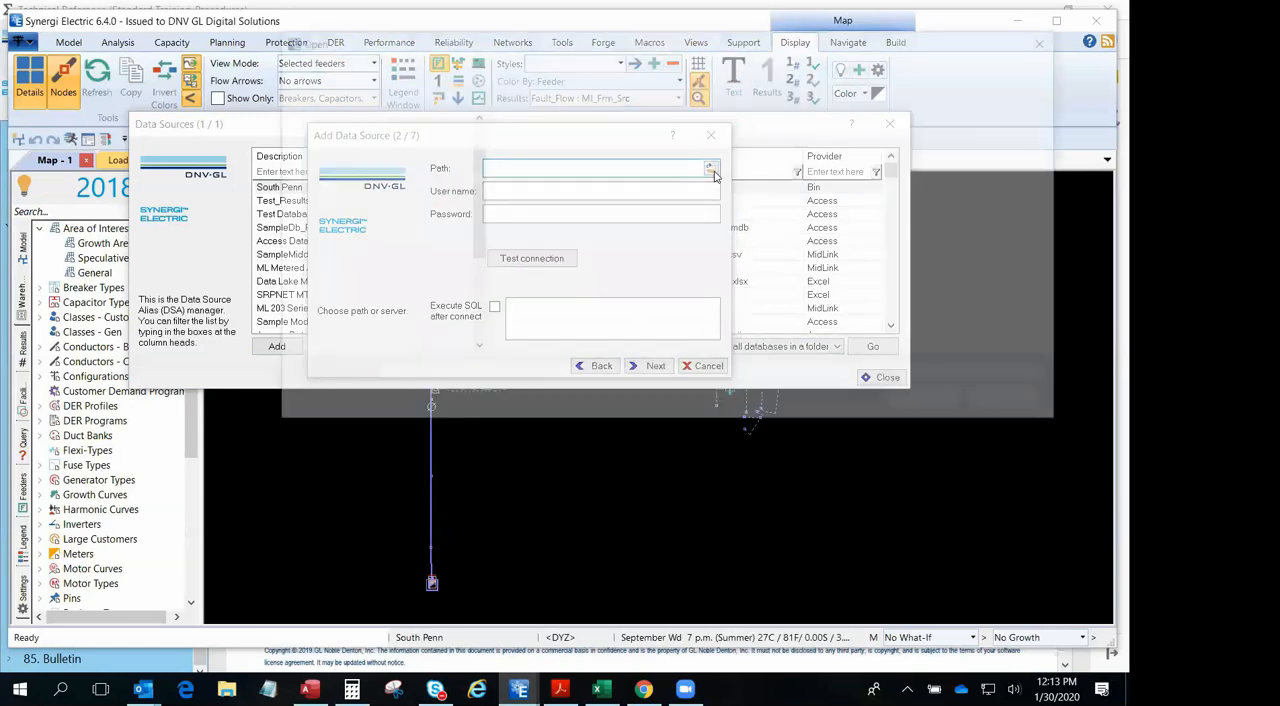
left_click(332, 333)
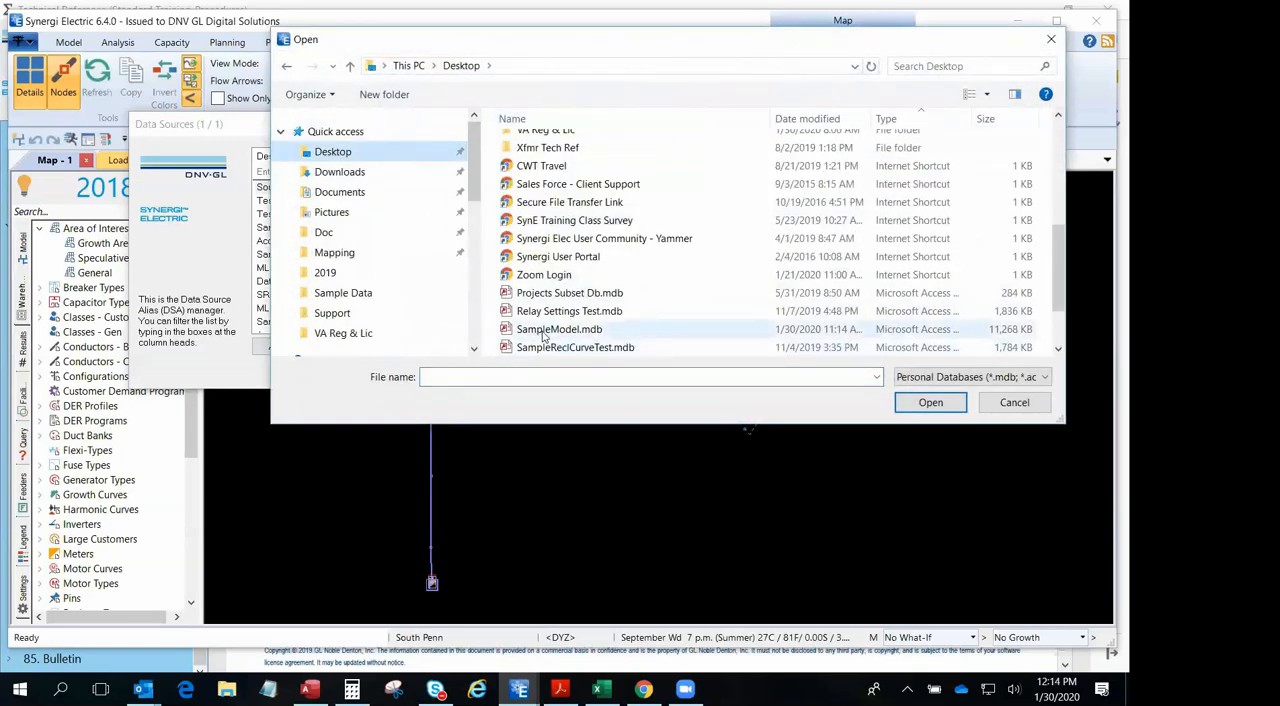
left_click(546, 333)
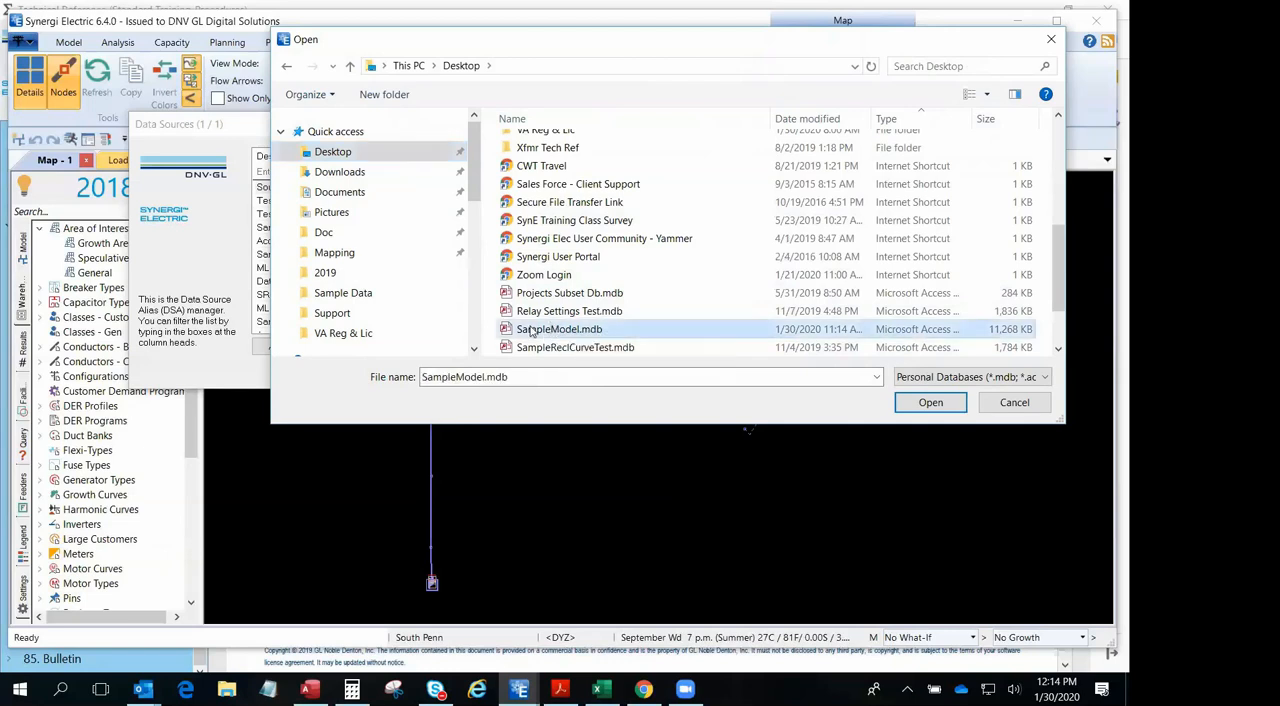
left_click(933, 404)
left_click(525, 264)
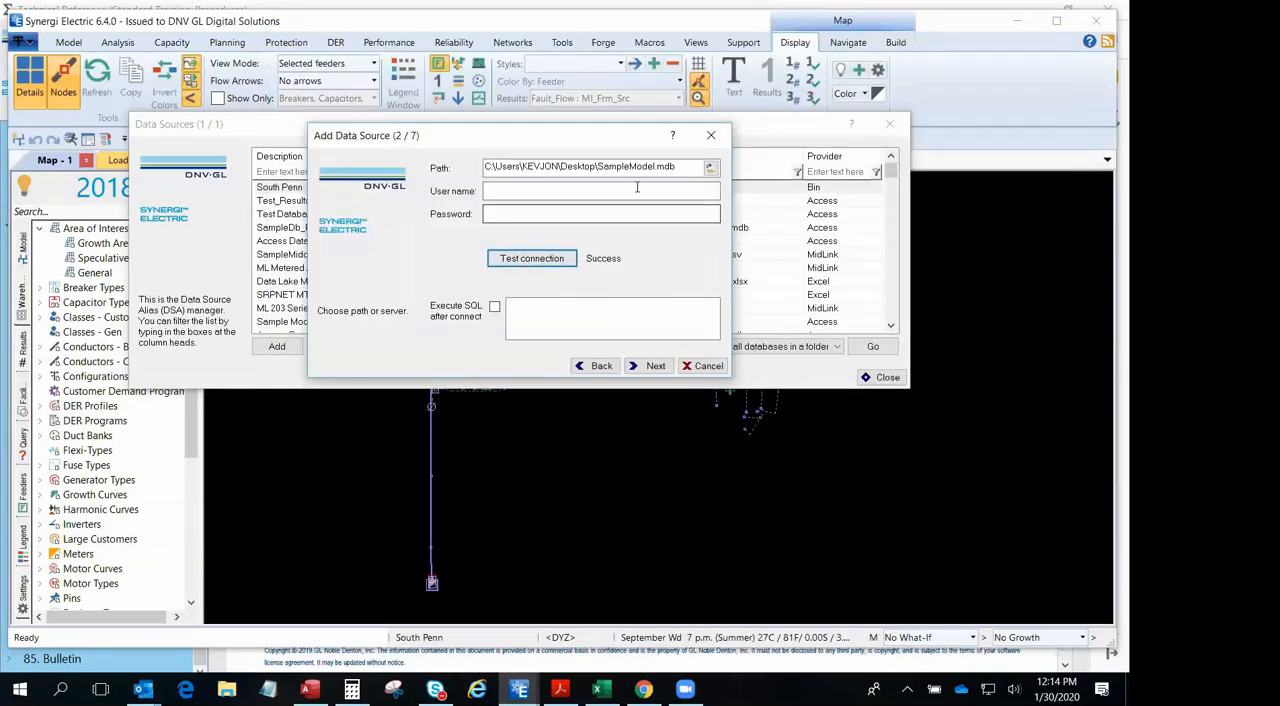
- Set the contents of the new data source to Model and Equipment
left_click(650, 366)
left_click(706, 183)
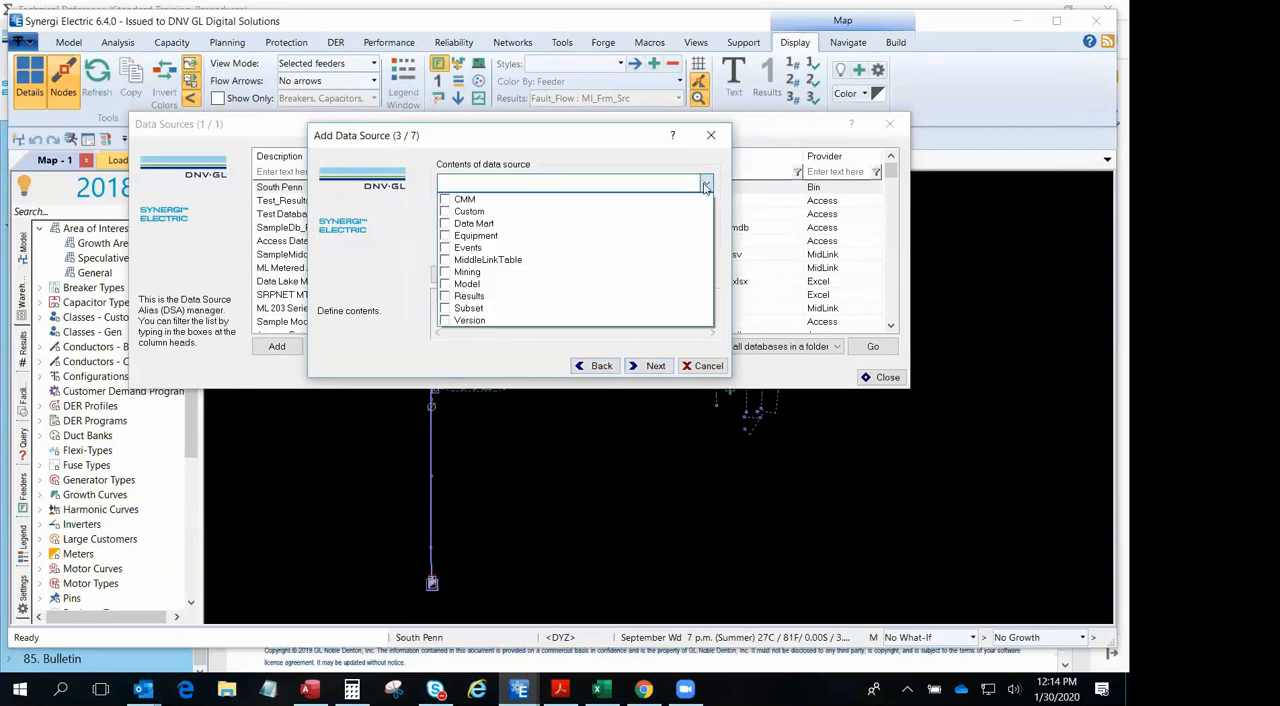
left_click(503, 285)
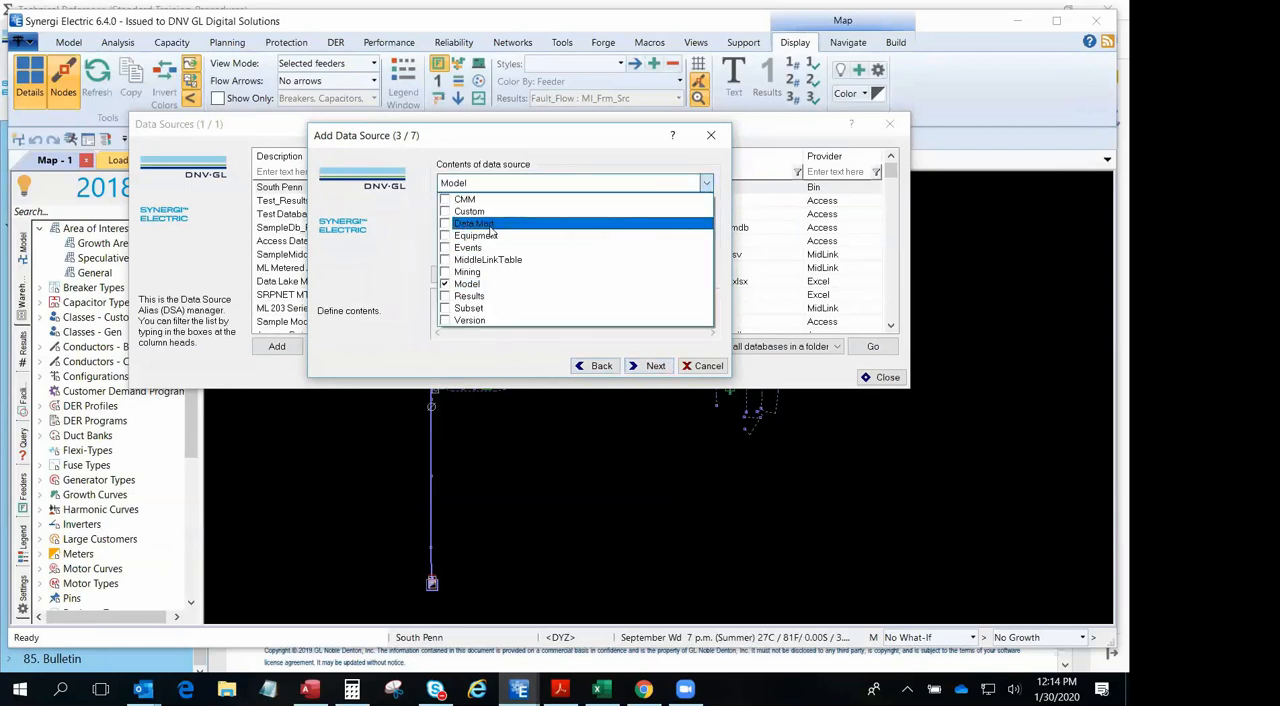
left_click(448, 237)
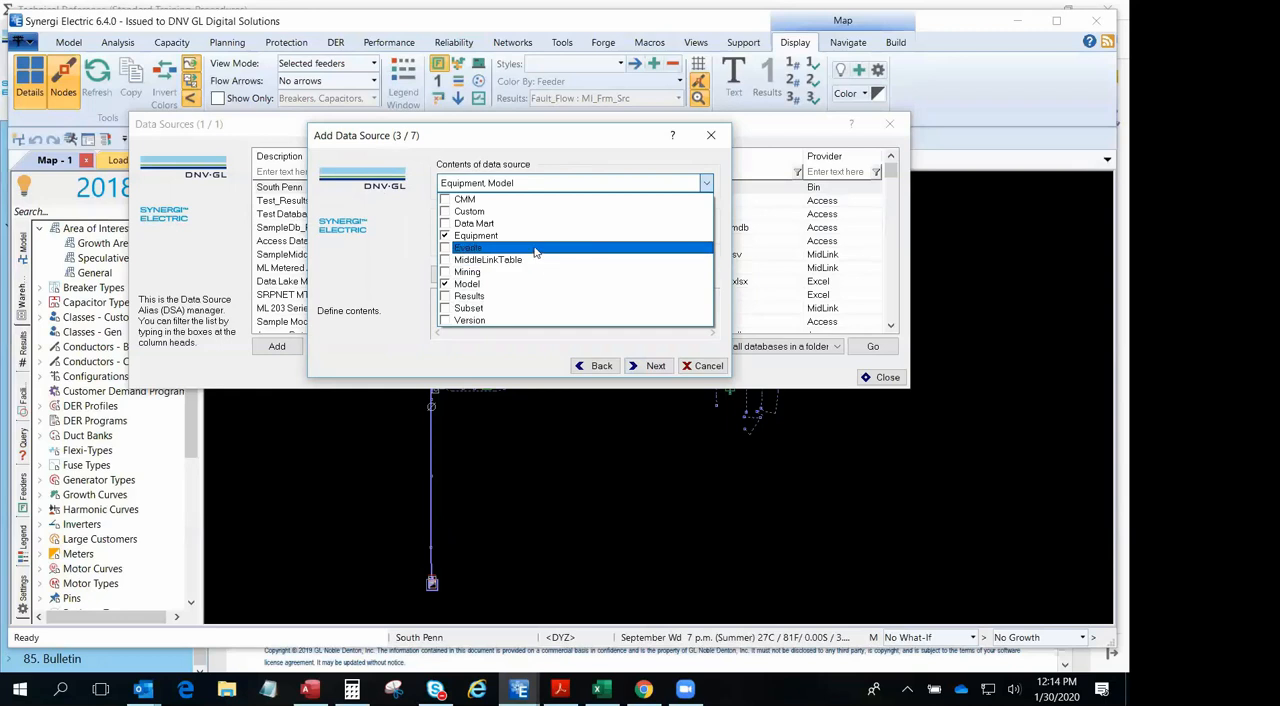
- Finish adding the Test Db Training source, save the data source list and close the editor
left_click(648, 371)
left_click(654, 369)
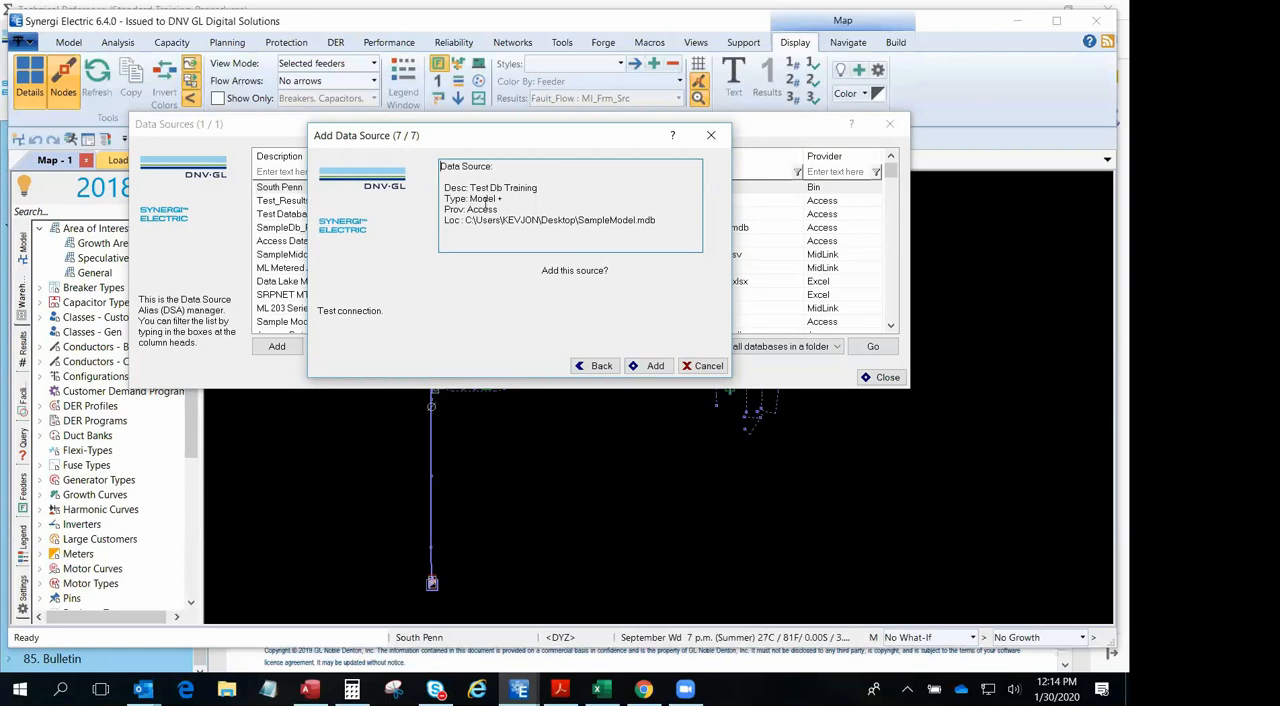
left_click(650, 366)
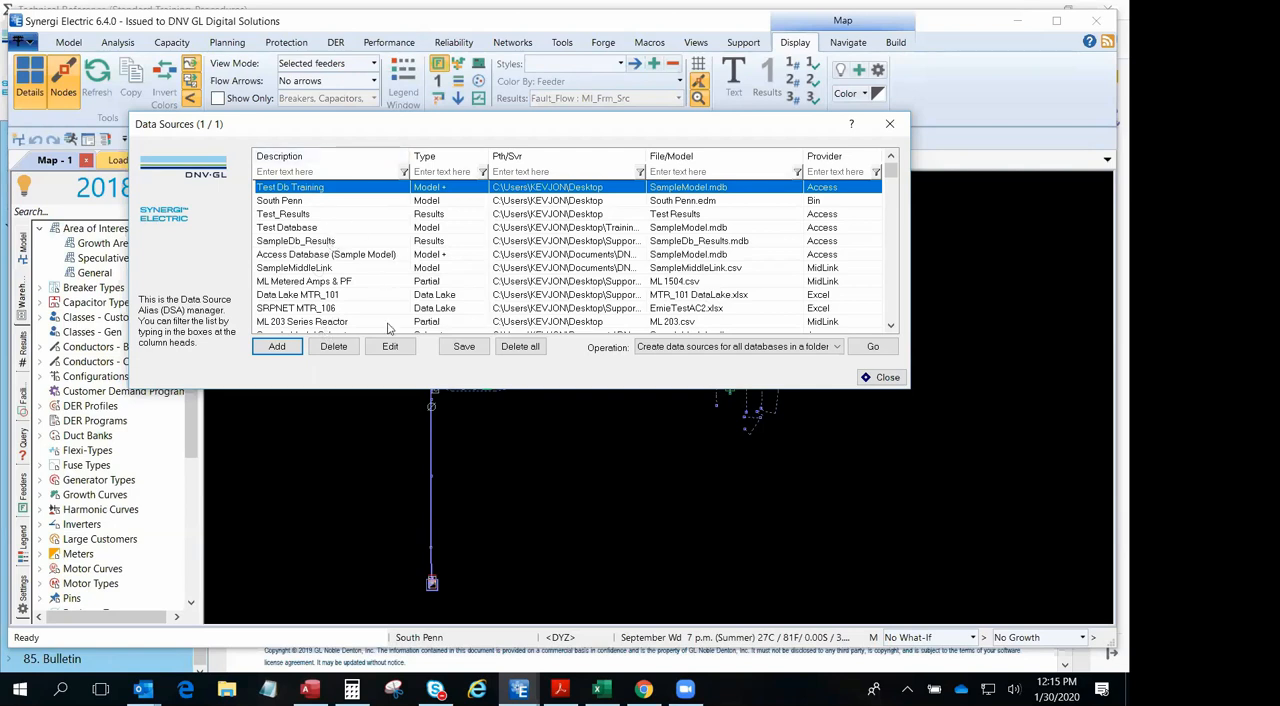
left_click(467, 349)
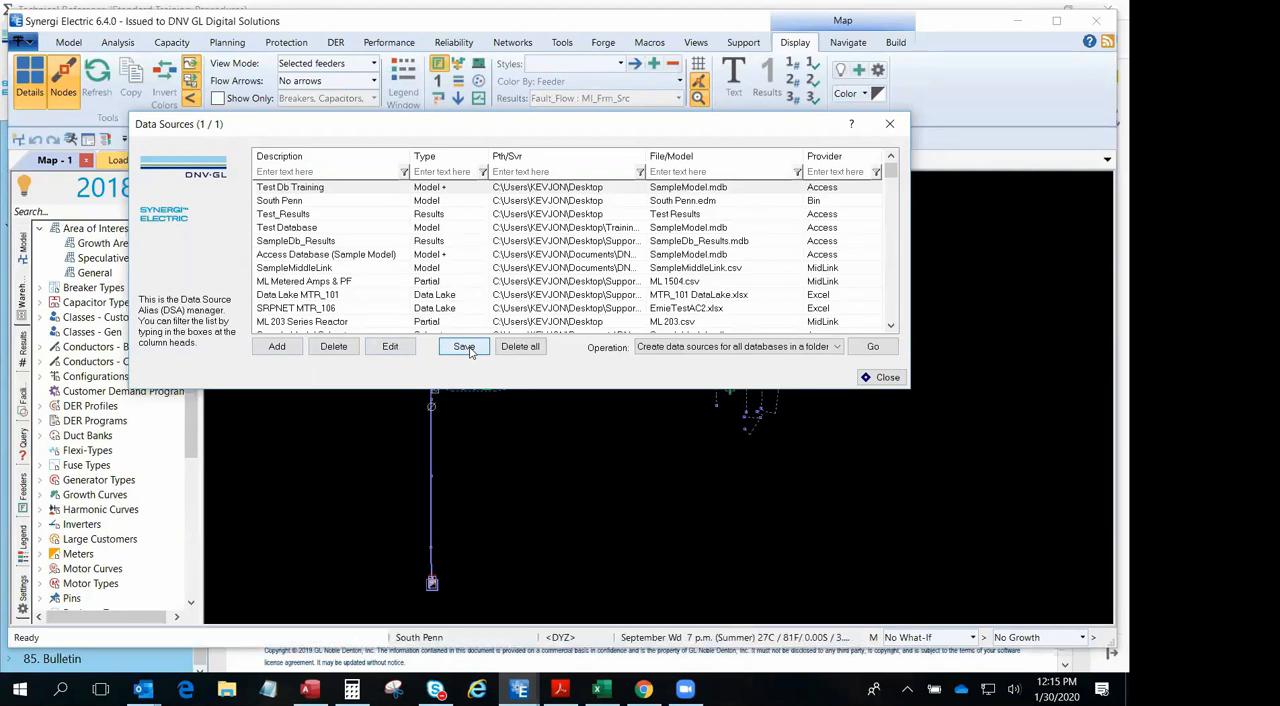
left_click(882, 377)
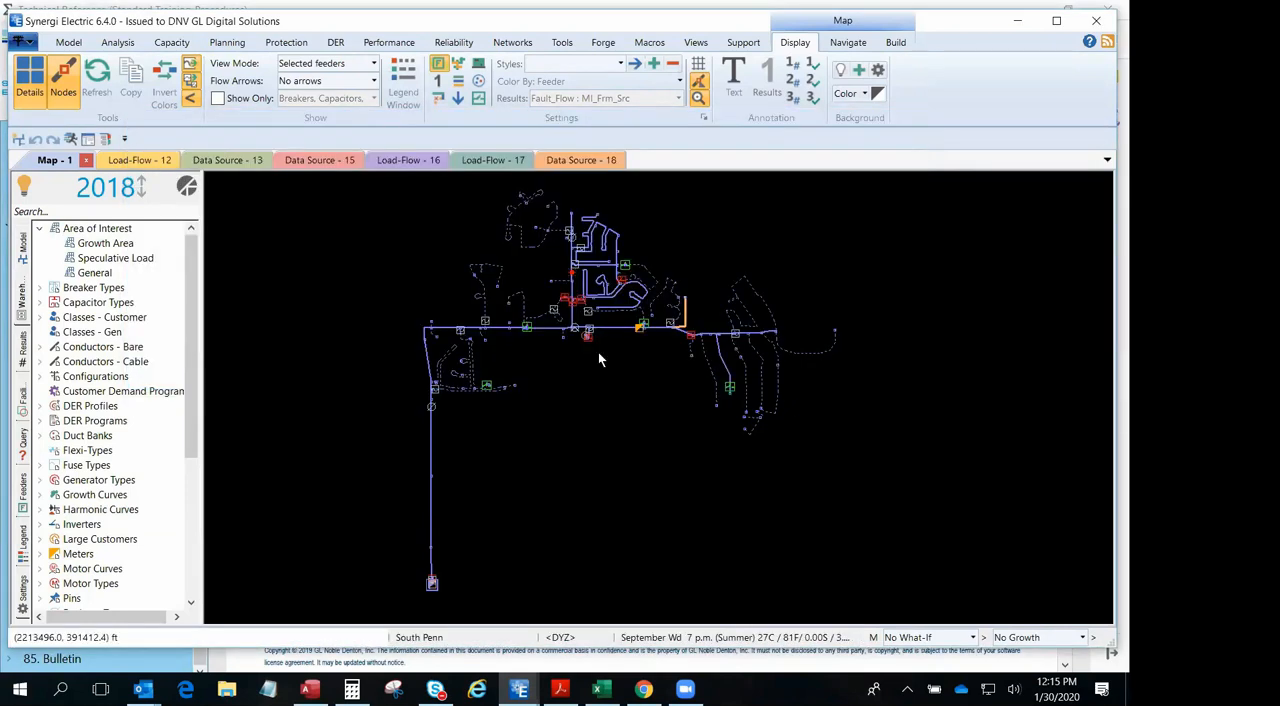
- Reopen the Test Db Training source from the Data Source Editor and test its connection
left_click(26, 43)
left_click(60, 143)
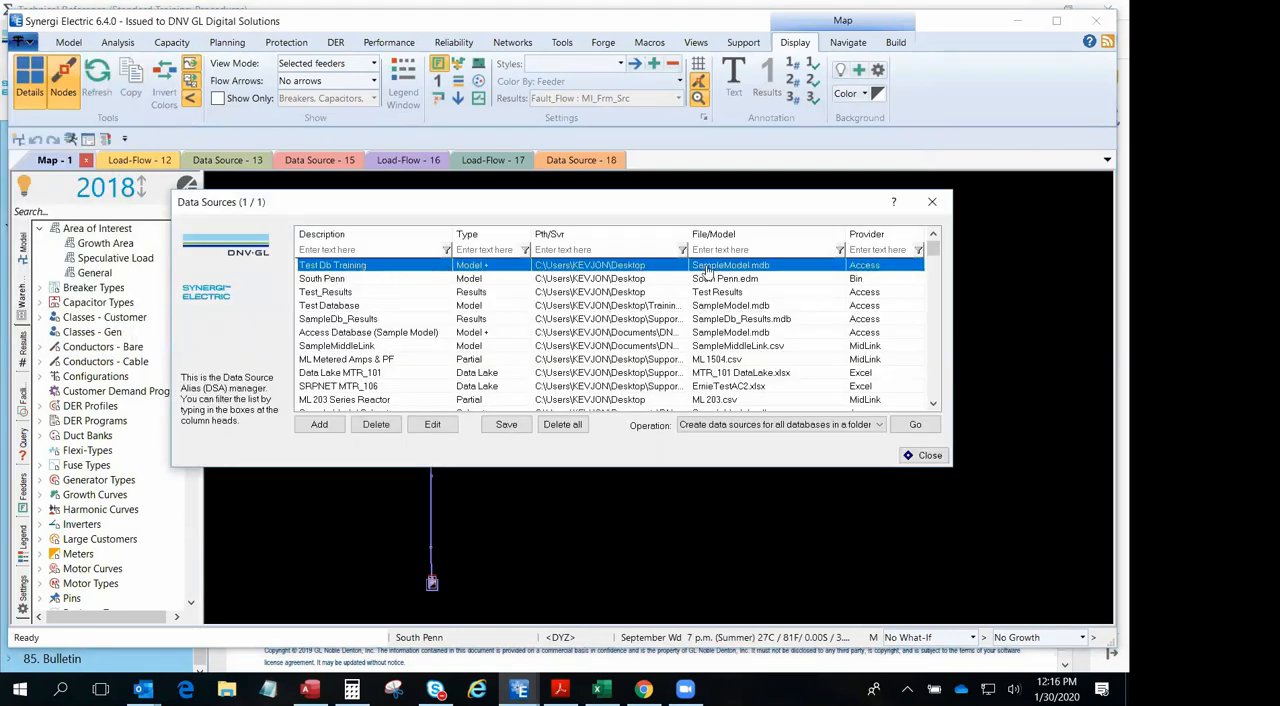
double_click(707, 270)
left_click(690, 444)
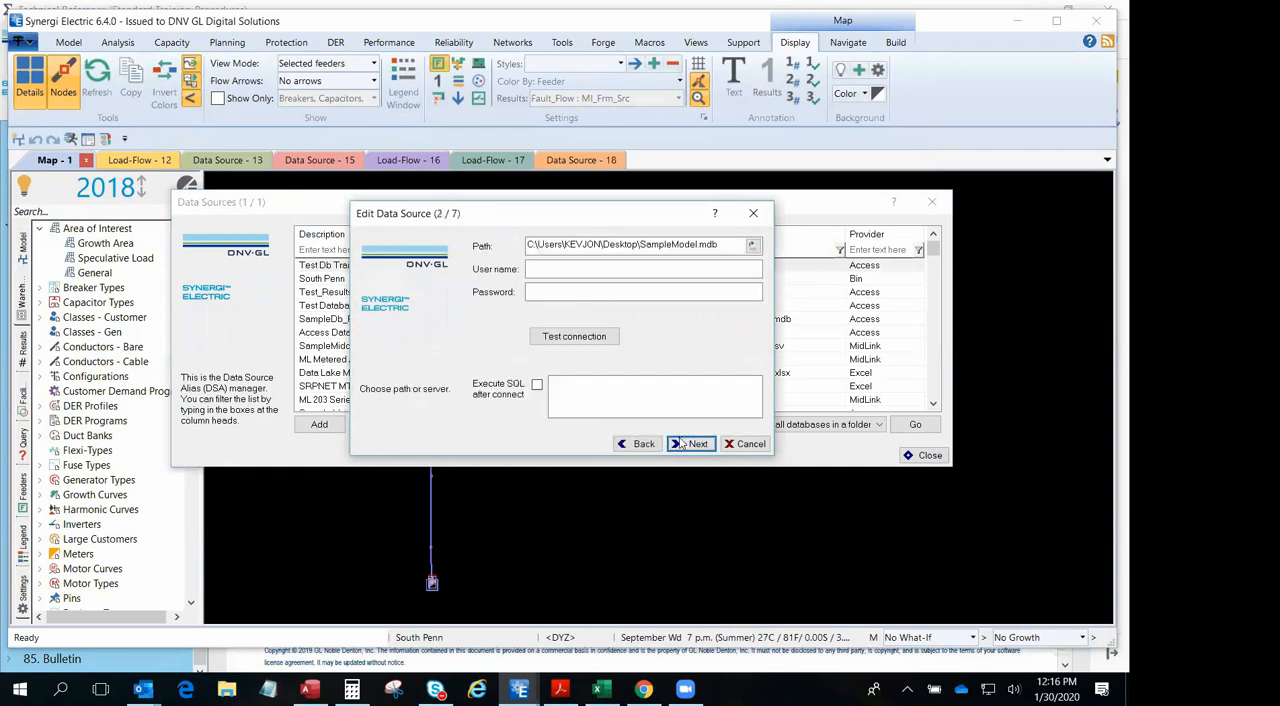
left_click(570, 337)
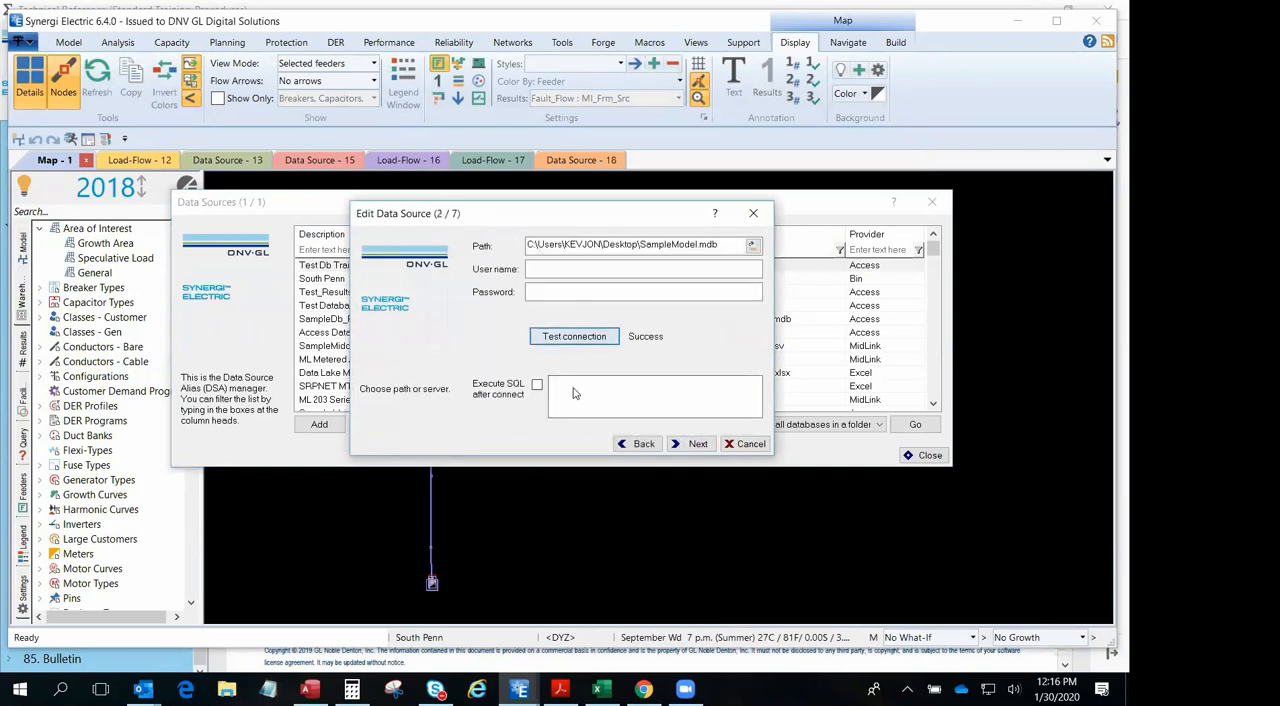
- Review the Test Db Training source's content types and summary, and apply the update
left_click(692, 444)
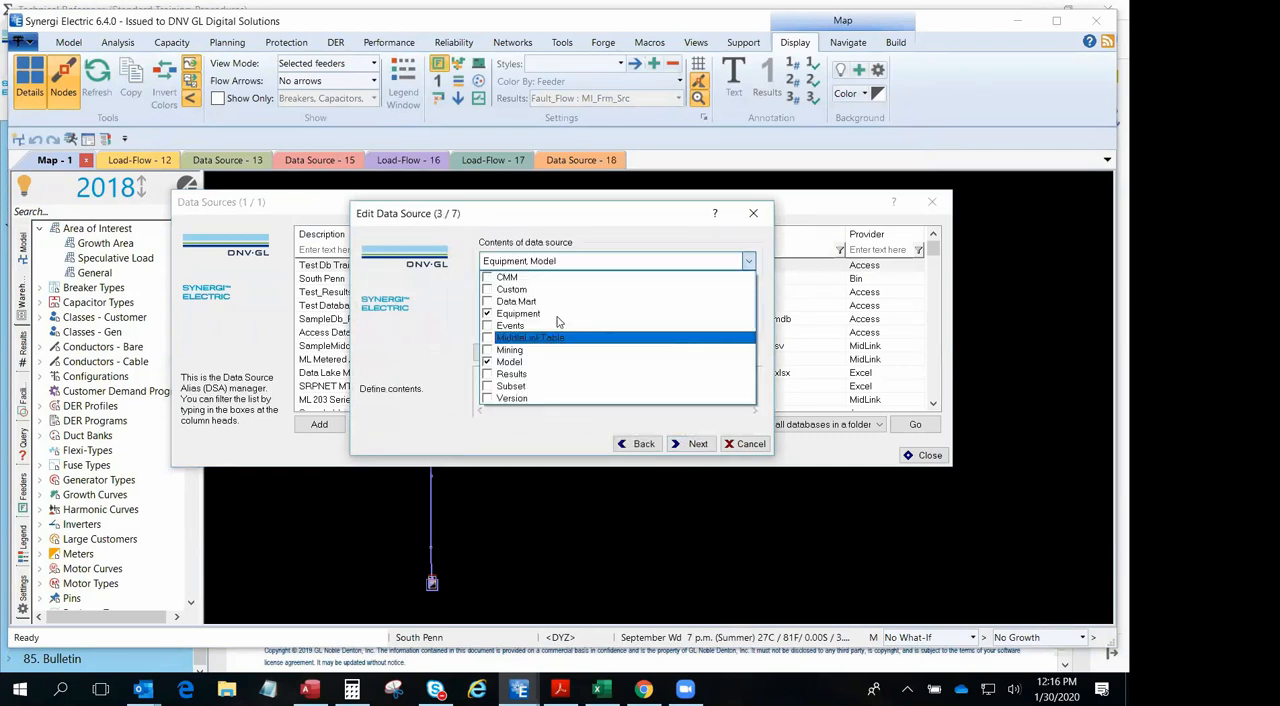
left_click(682, 446)
left_click(690, 448)
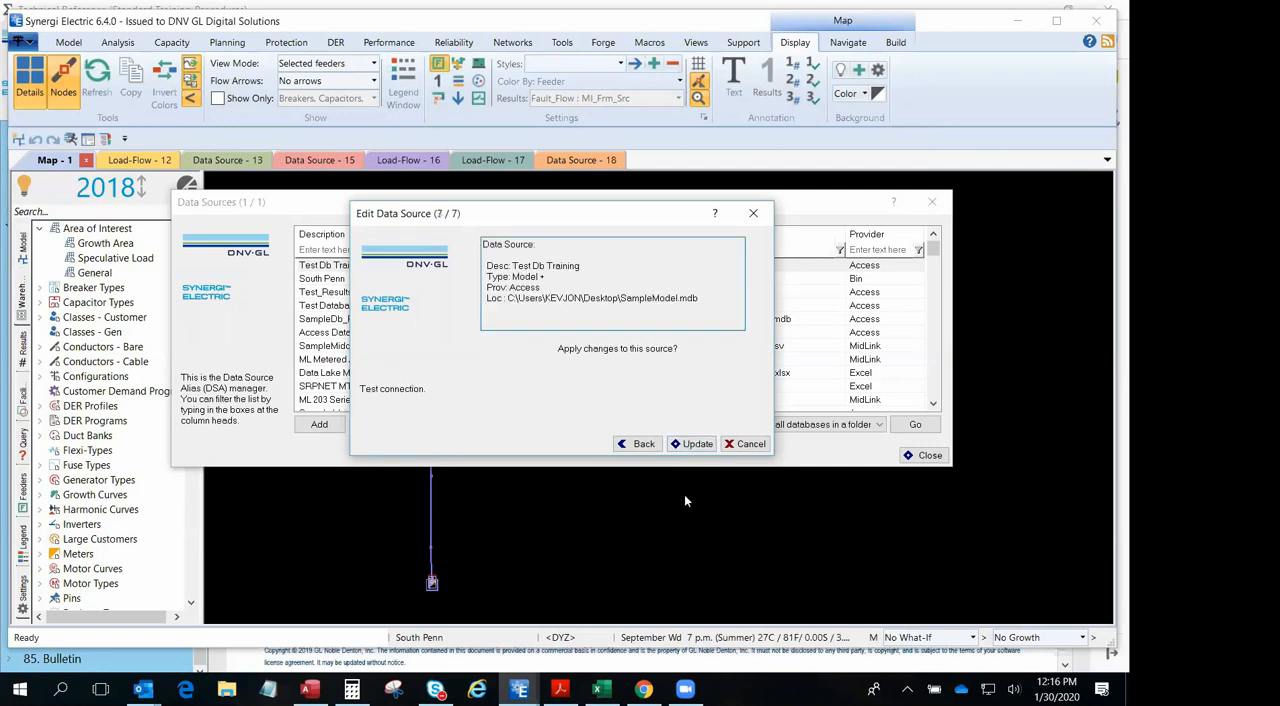
left_click(695, 444)
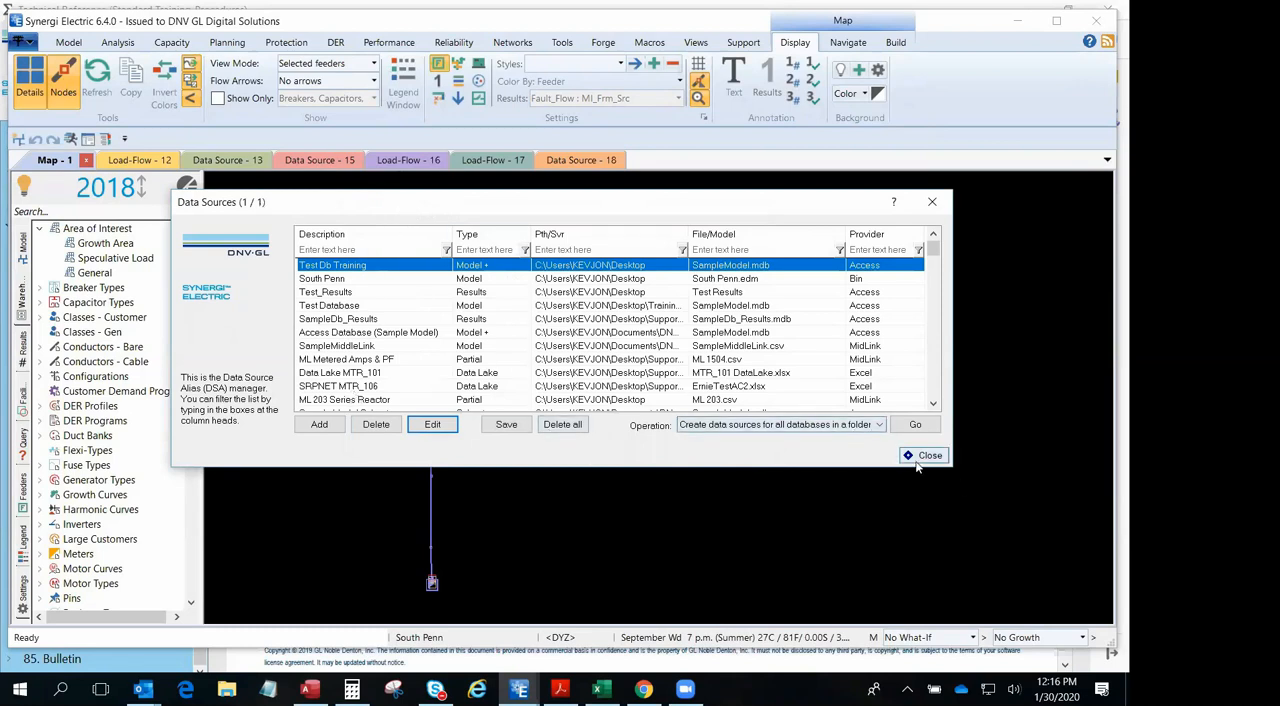
- Close the data source manager and review the Synergi data types help topic for each source type's description and supported formats
left_click(928, 455)
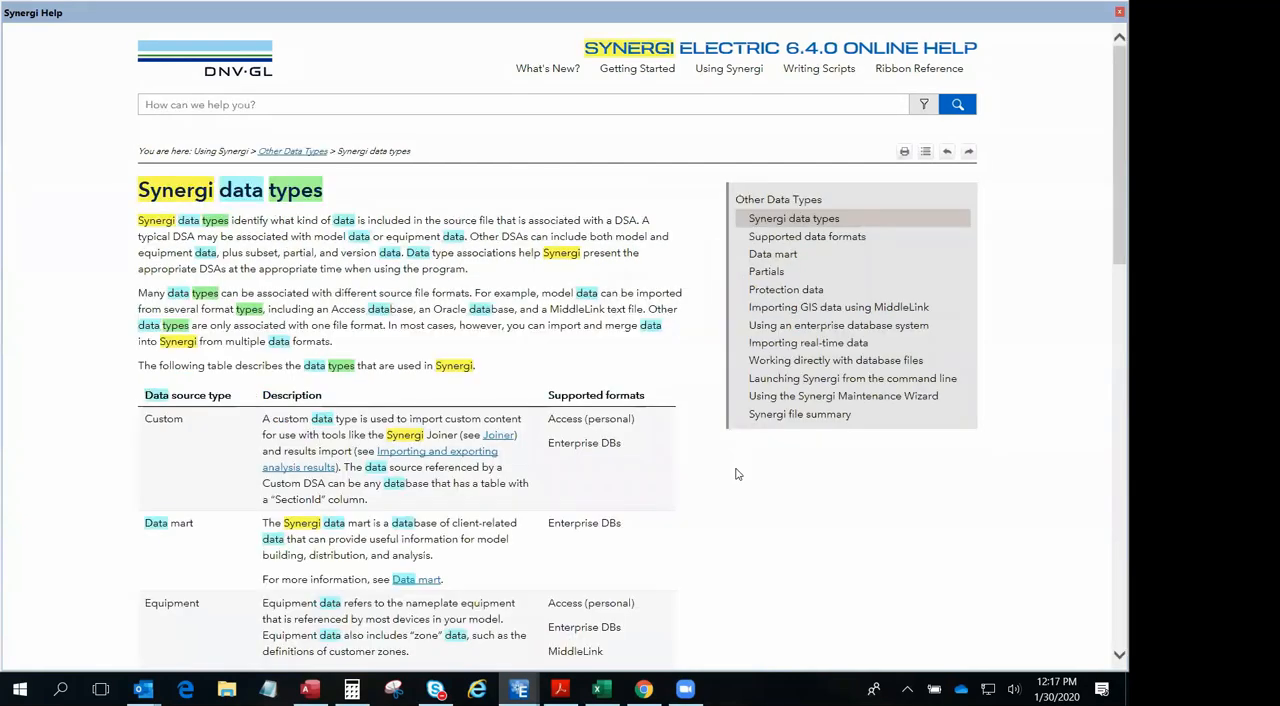
left_click_drag(737, 472, 751, 542)
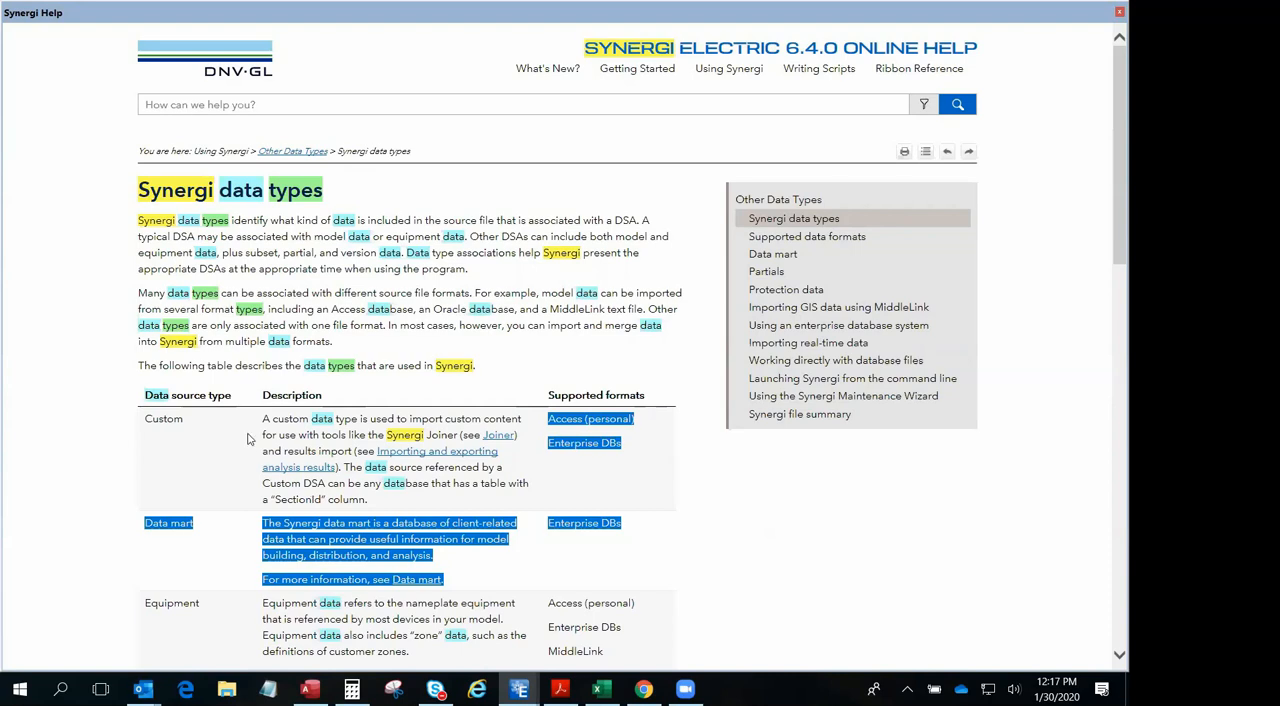
scroll(210, 440, "down", 4)
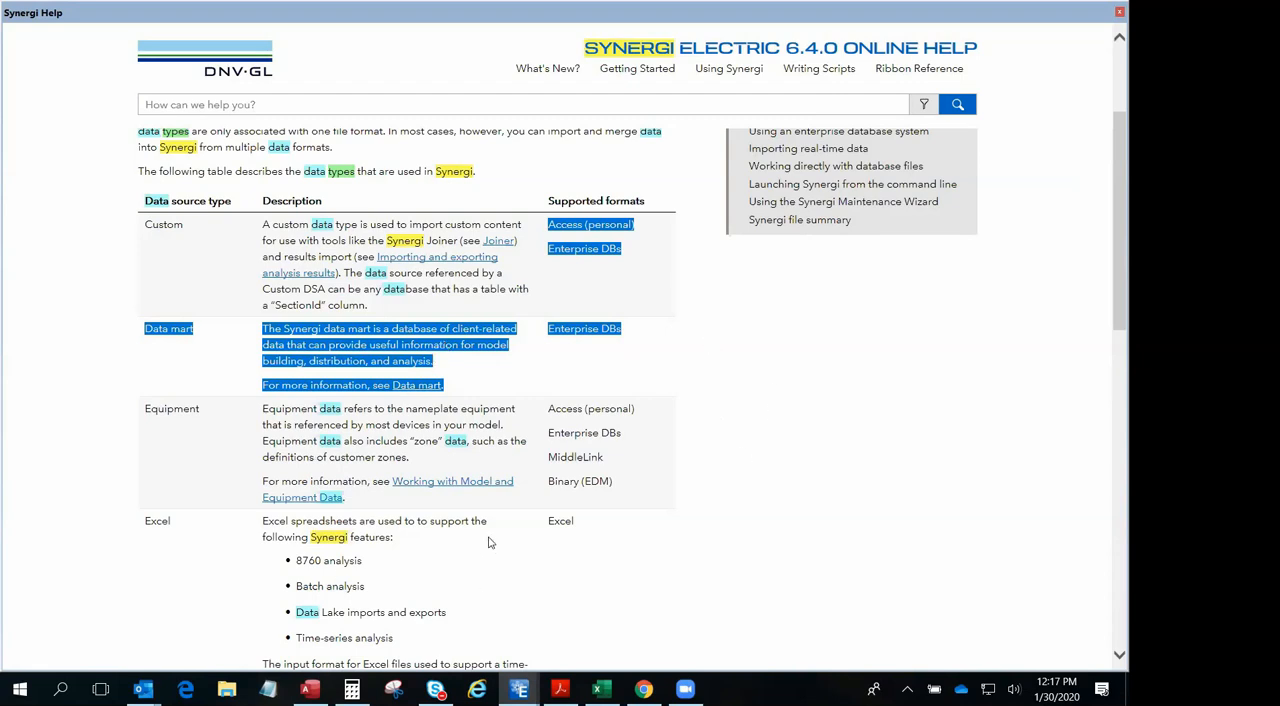
scroll(435, 460, "down", 2)
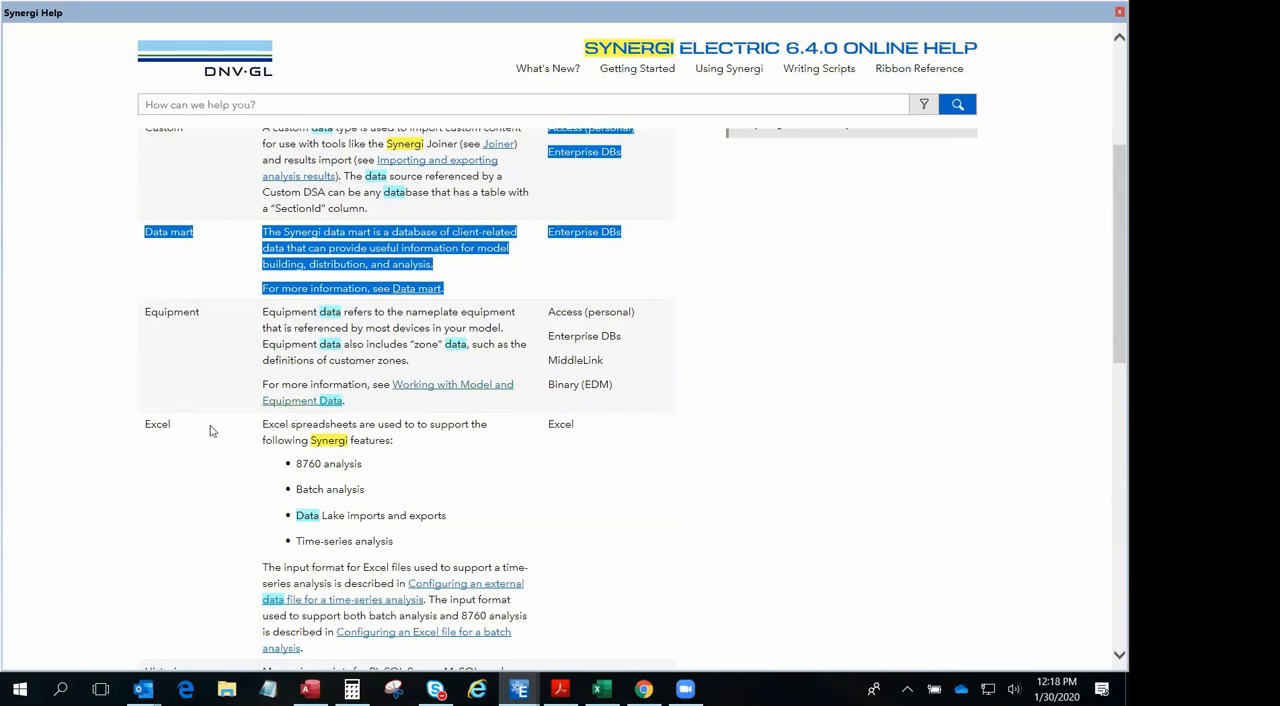
scroll(408, 490, "down", 2)
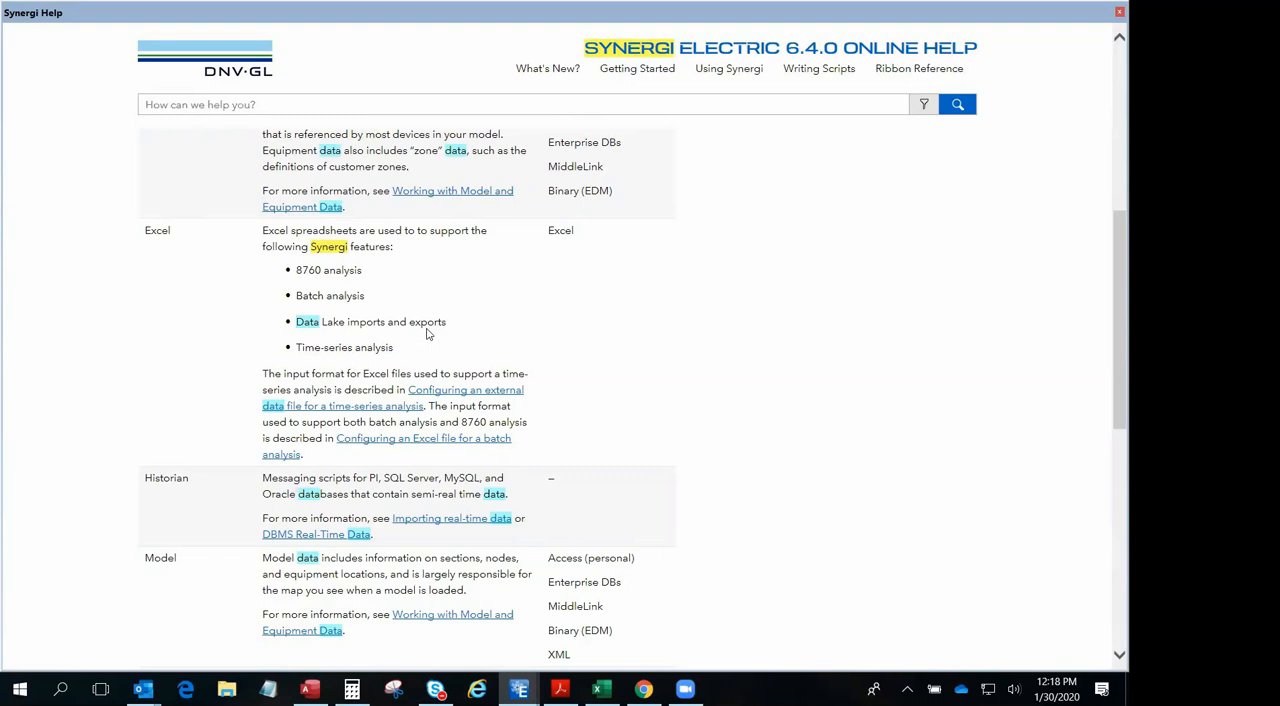
scroll(203, 324, "down", 2)
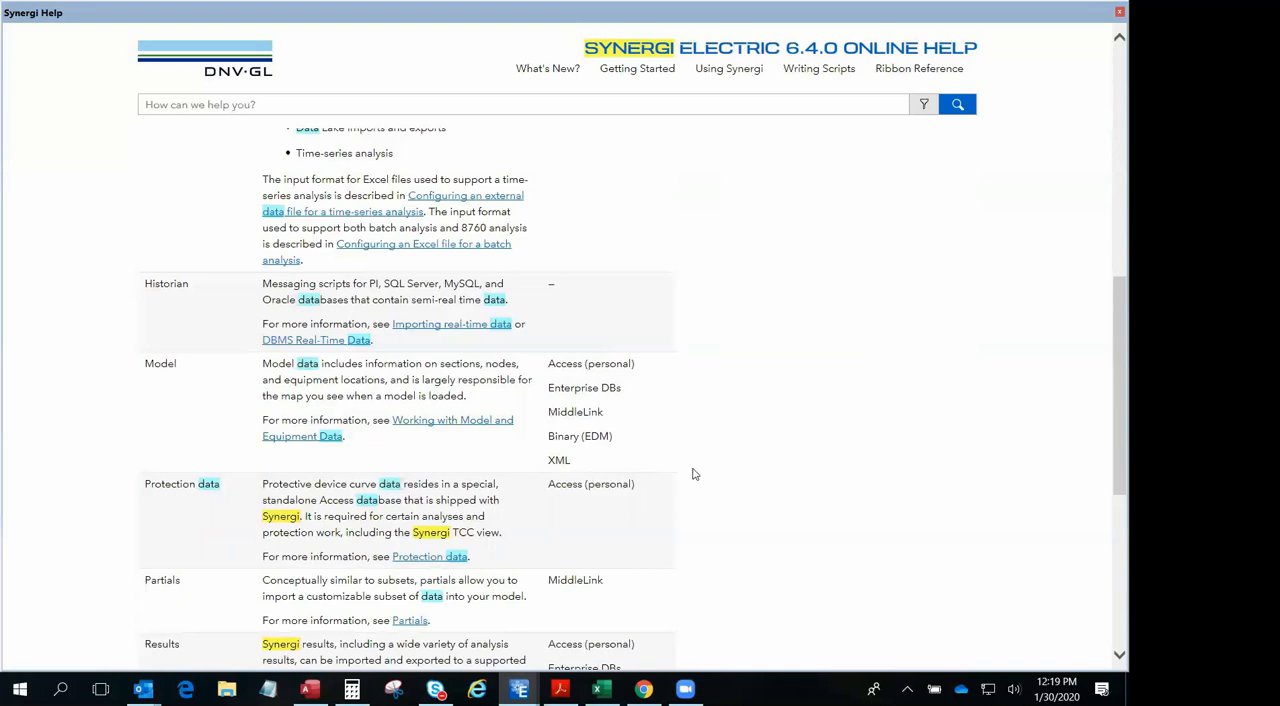
scroll(695, 474, "down", 3)
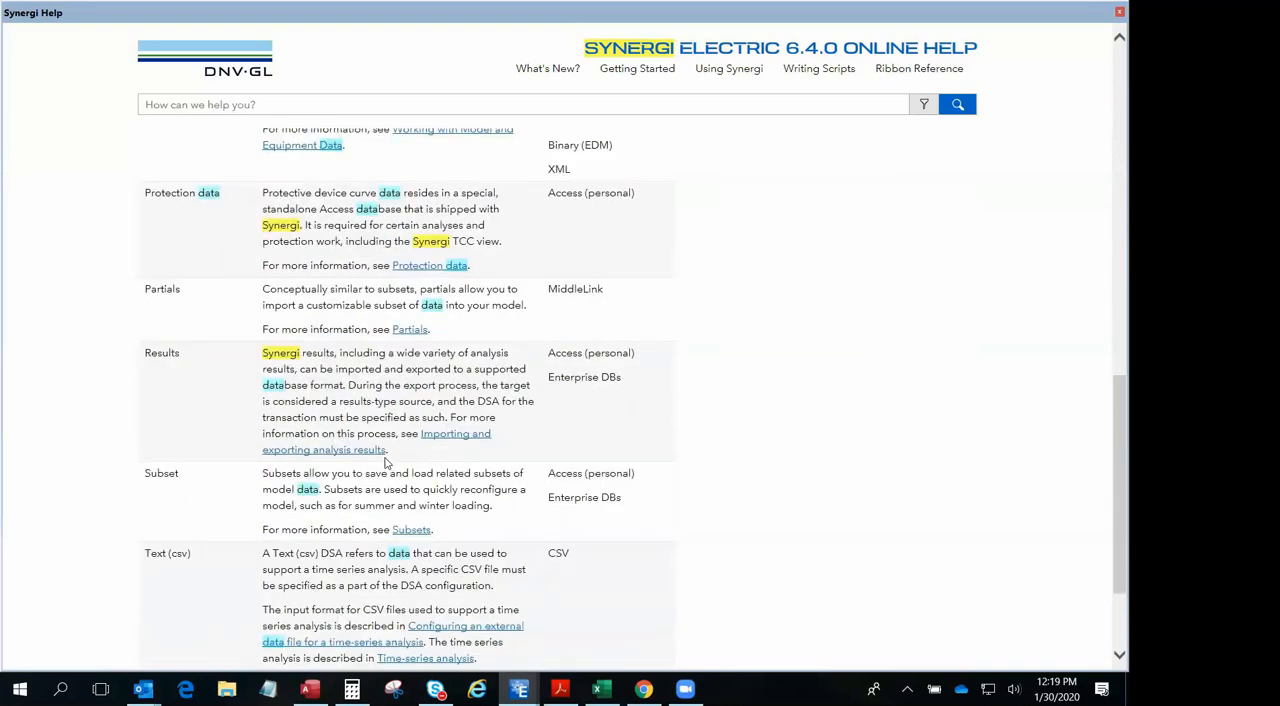
scroll(458, 440, "down", 1)
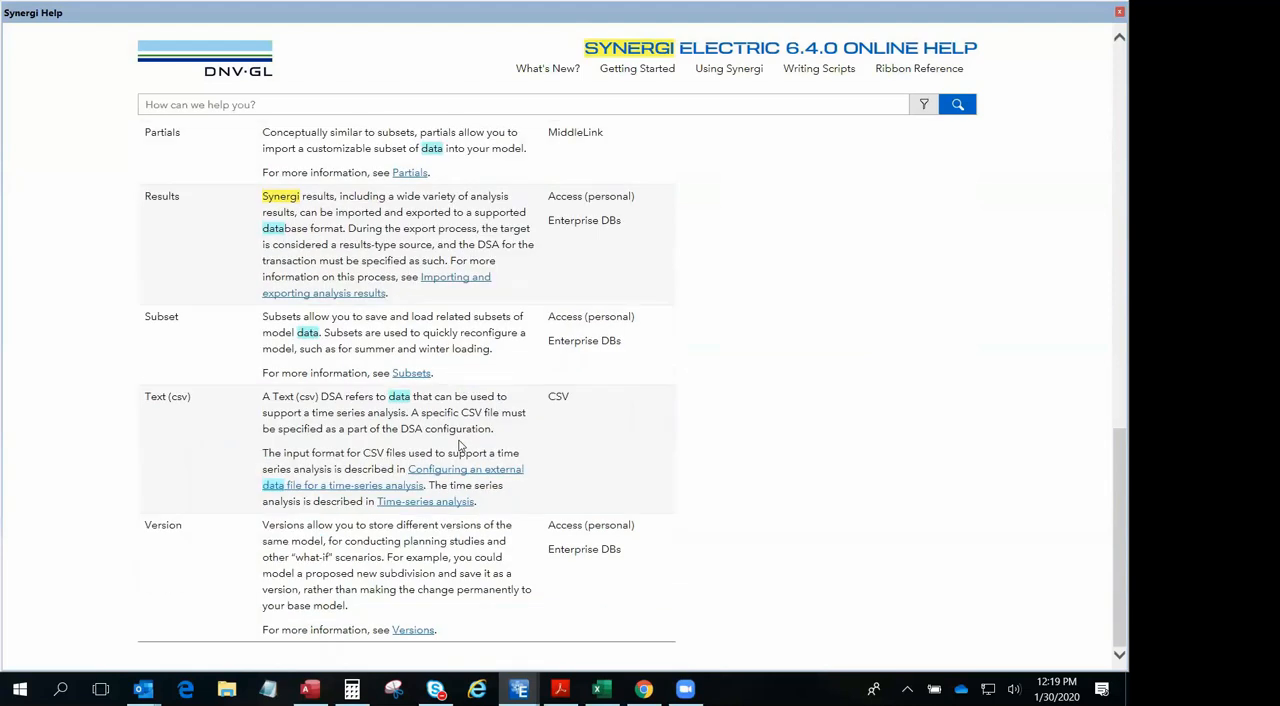
scroll(458, 440, "up", 10)
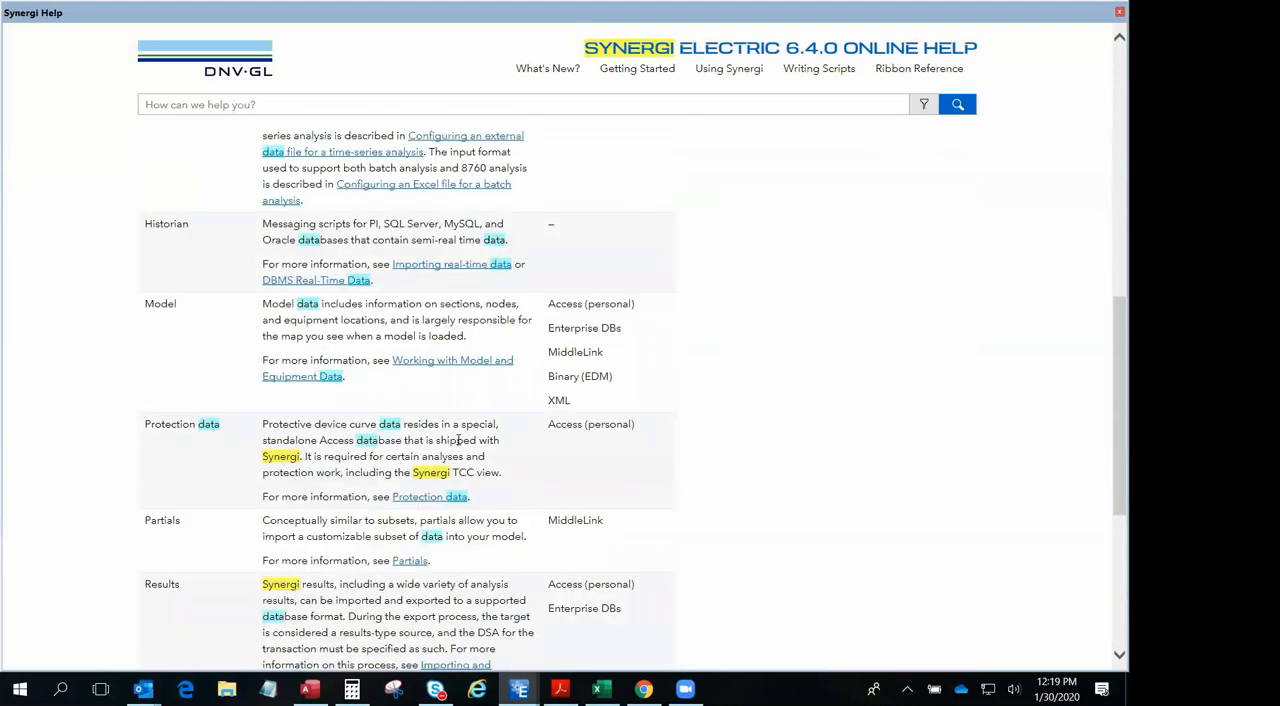
scroll(455, 443, "up", 1)
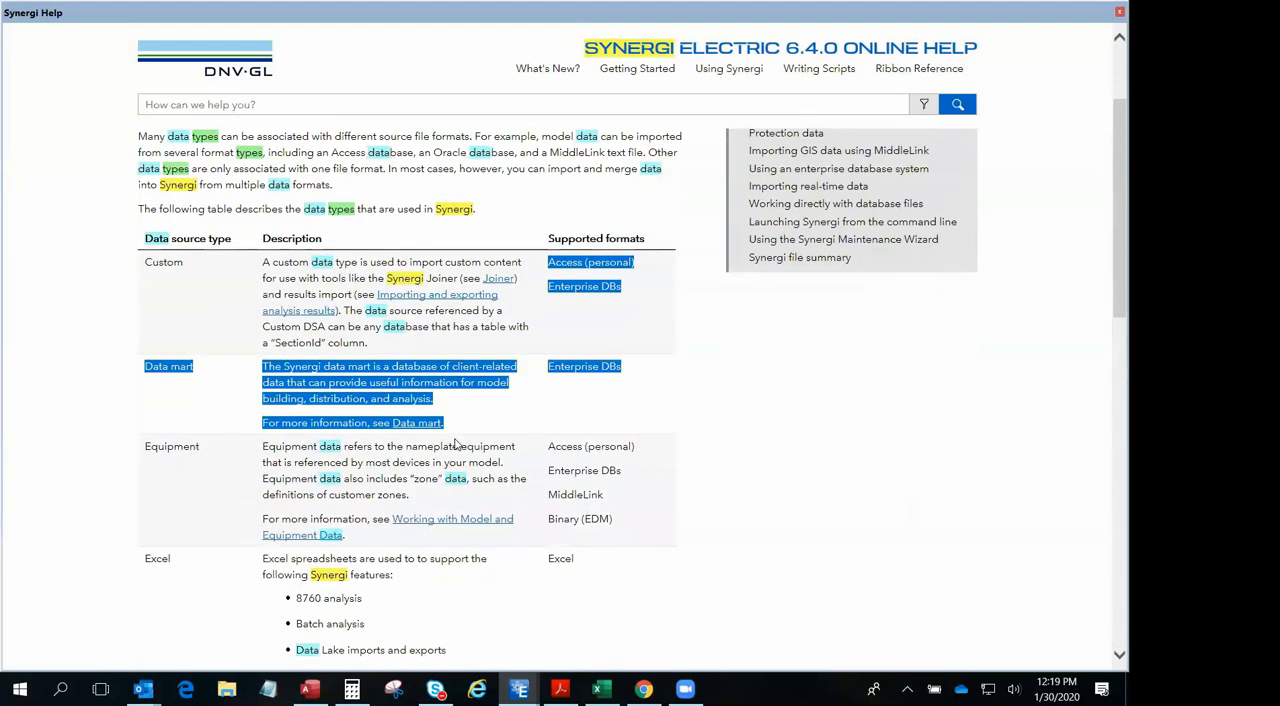
scroll(420, 388, "up", 2)
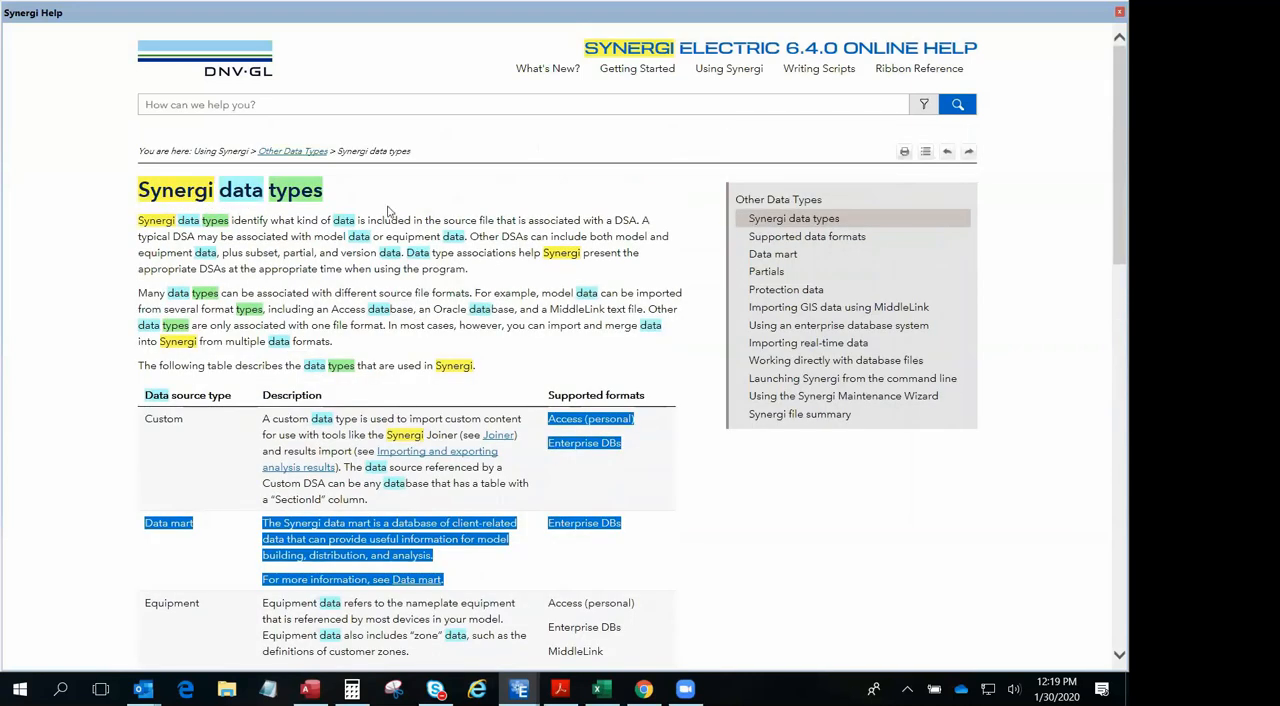
- Return to the South Penn map window and validate all data sources, dismissing the login failure message
left_click(519, 689)
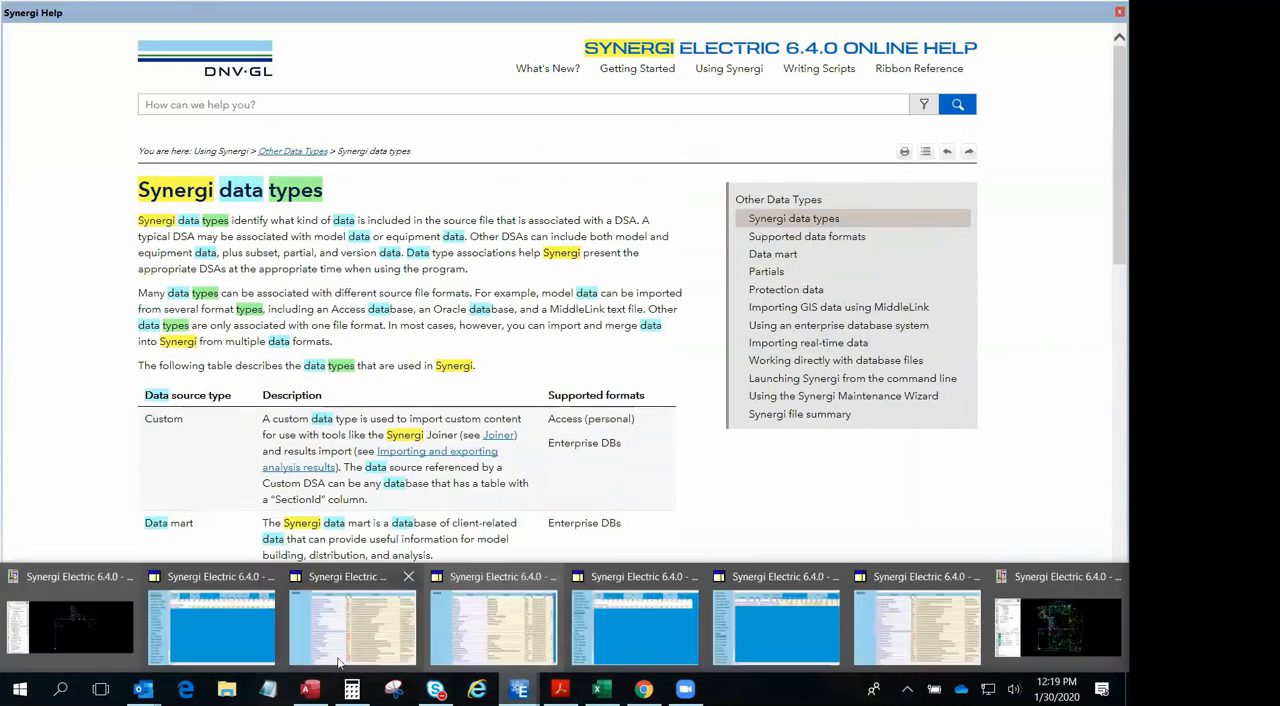
left_click(98, 627)
left_click(20, 42)
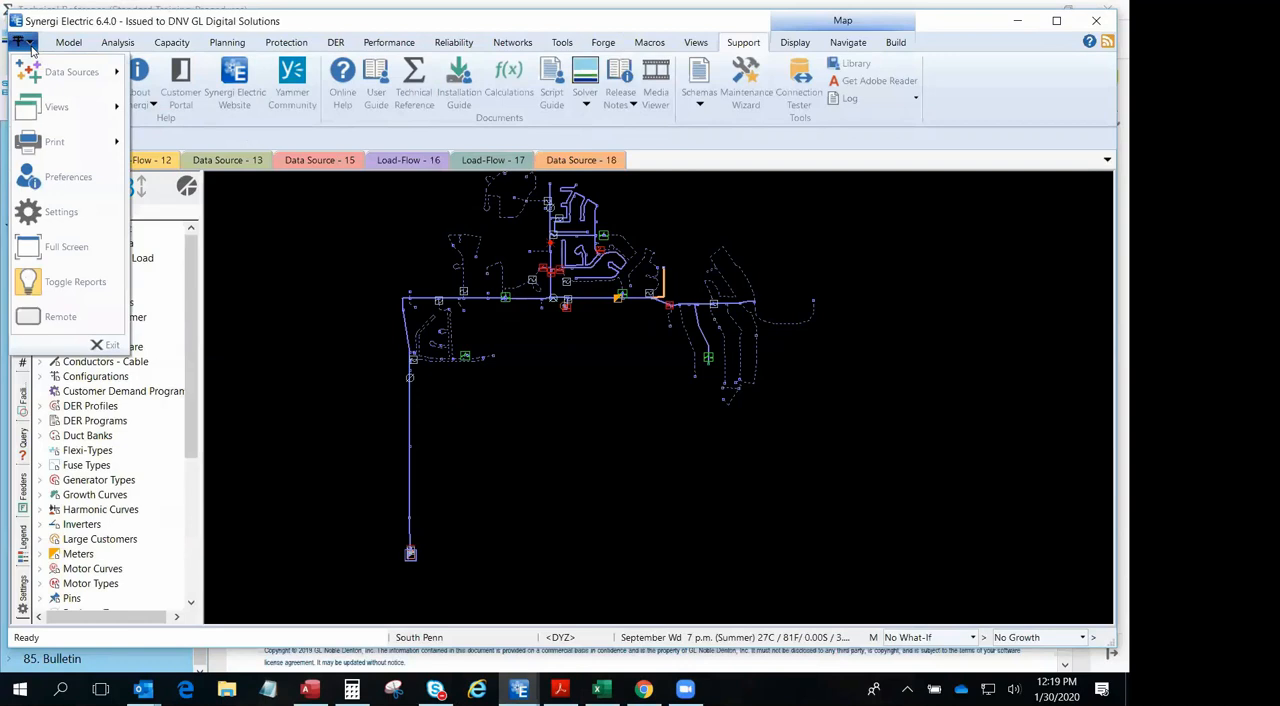
mouse_move(59, 66)
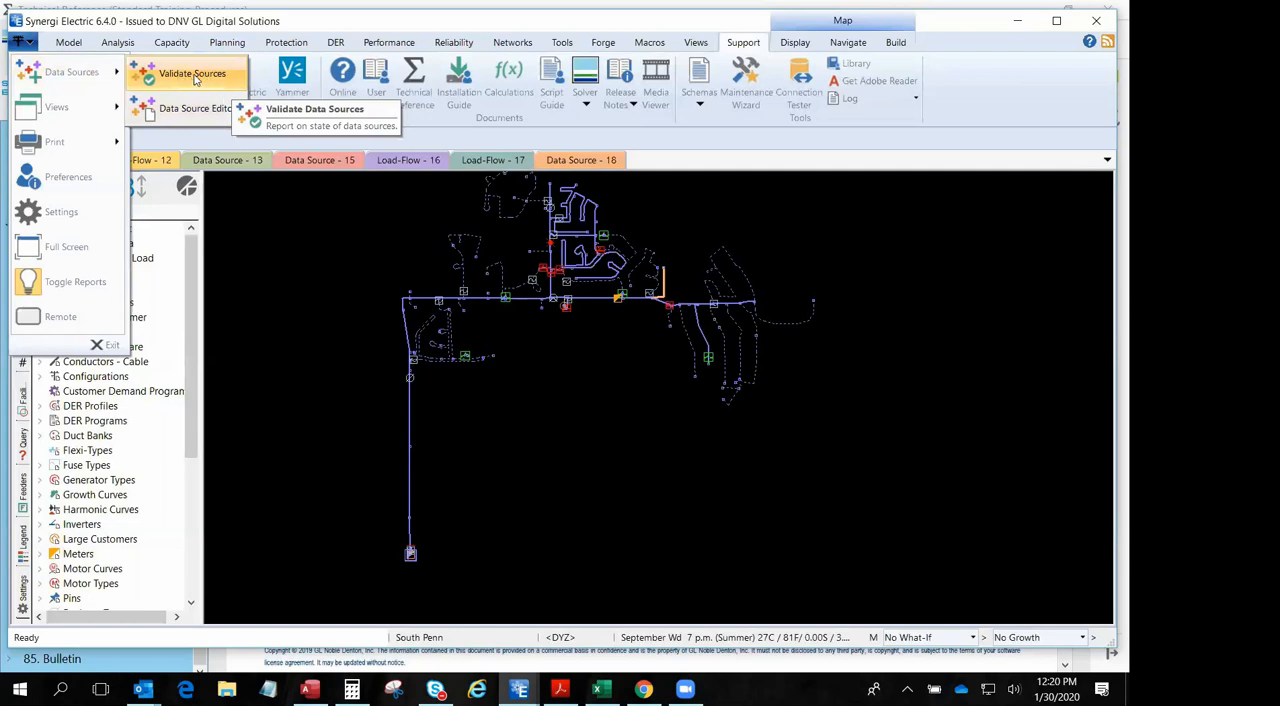
left_click(195, 79)
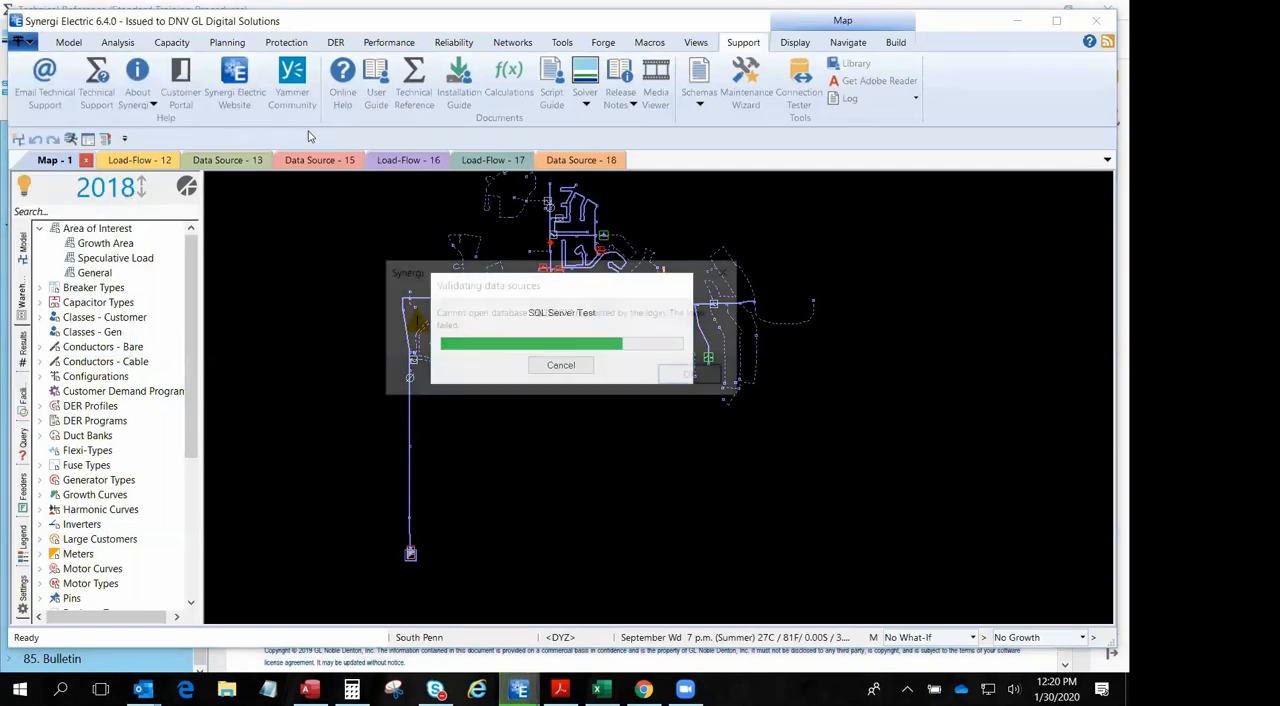
left_click(686, 375)
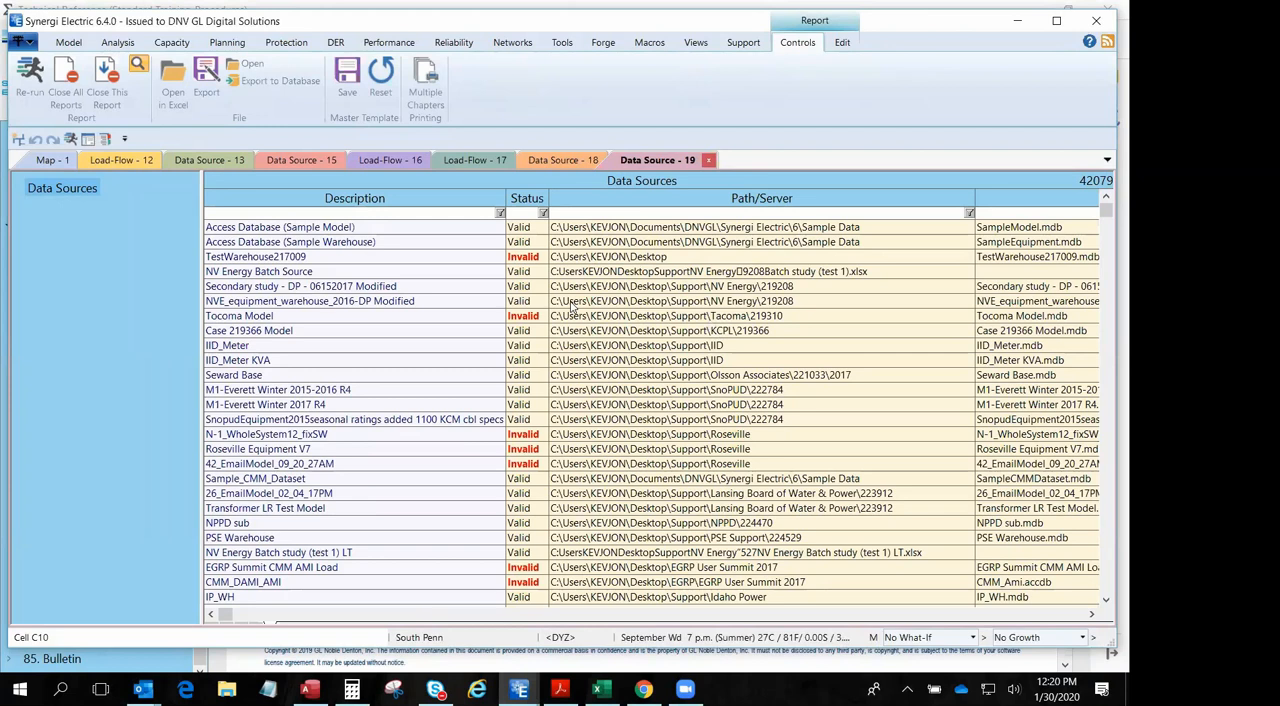
- Examine the TestWarehouse217009 entry in the Data Sources report and filter the status column by Inv
left_click(264, 258)
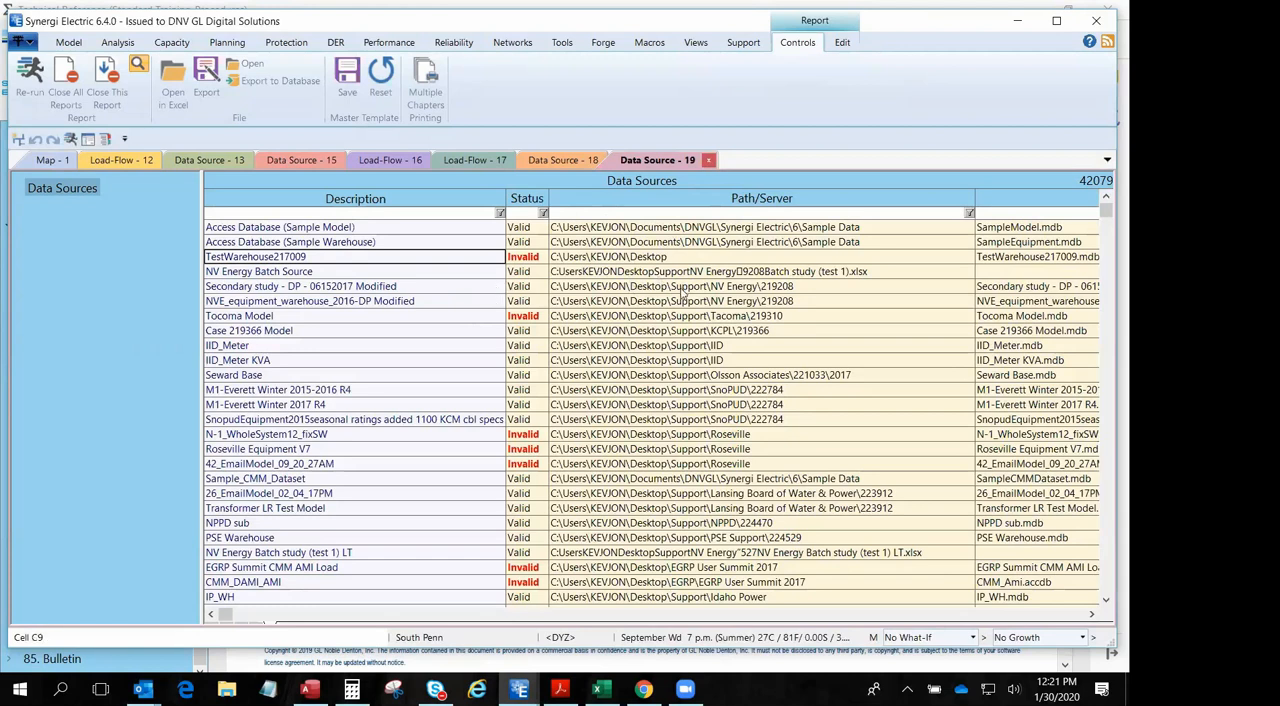
scroll(465, 327, "down", 6)
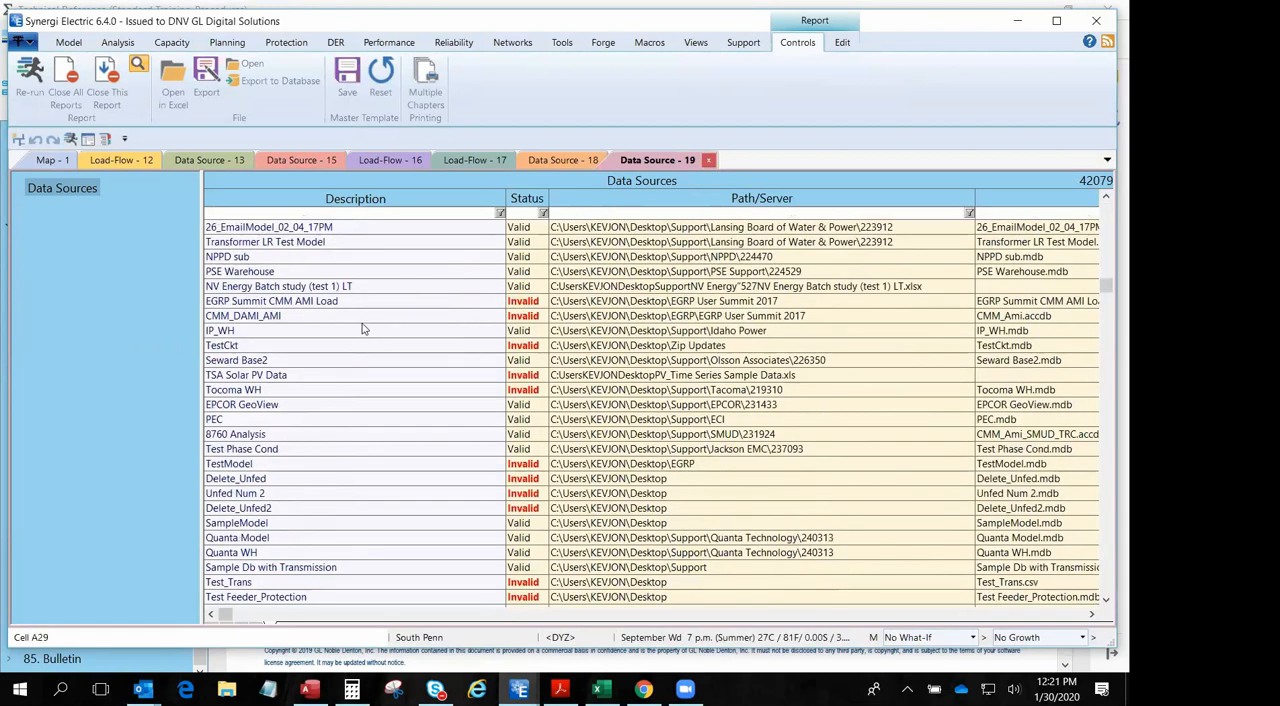
left_click(519, 213)
type("Inv")
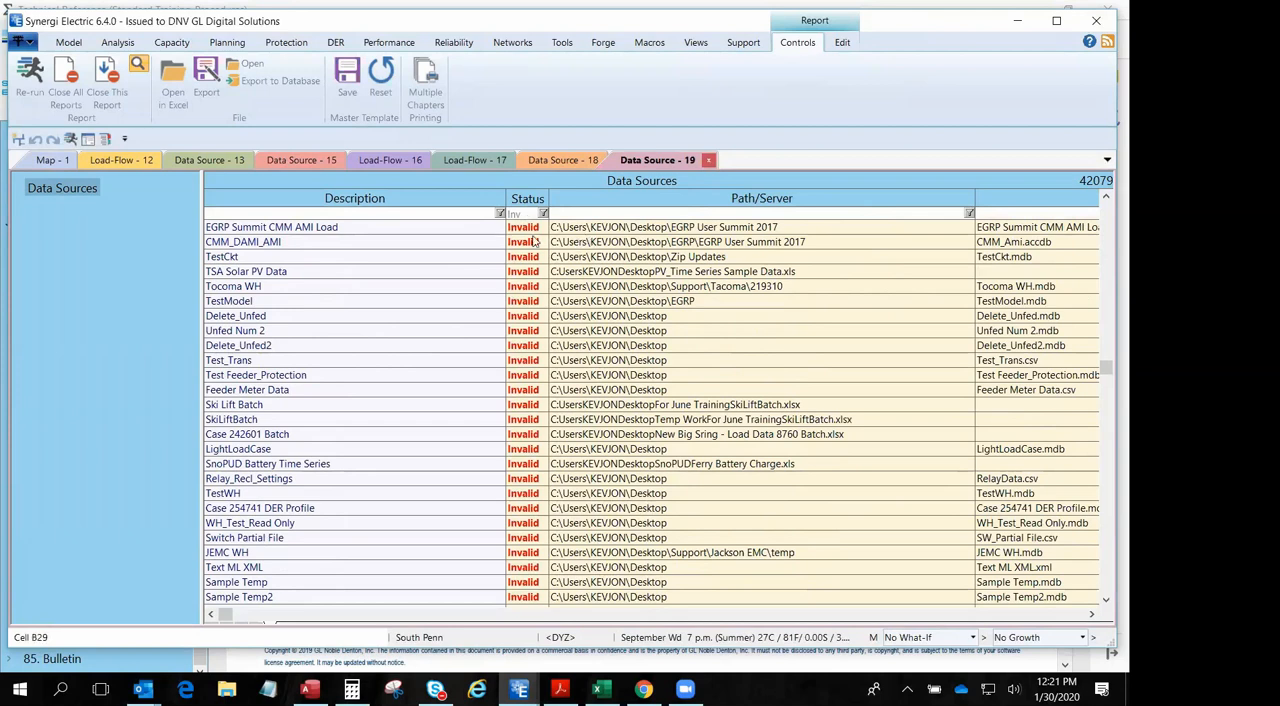
- Open the Database Editor from the map and load the Model-type source Test Db Training
left_click(53, 160)
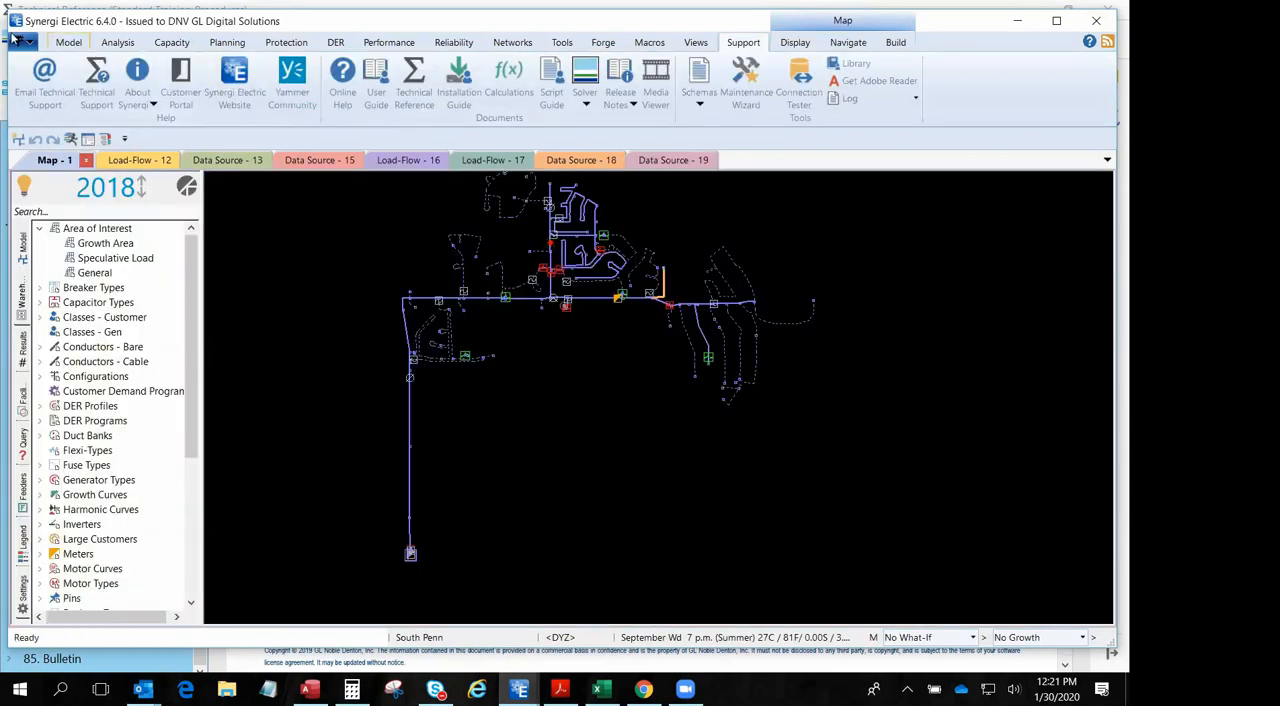
left_click(20, 44)
mouse_move(70, 72)
left_click(190, 97)
left_click(105, 186)
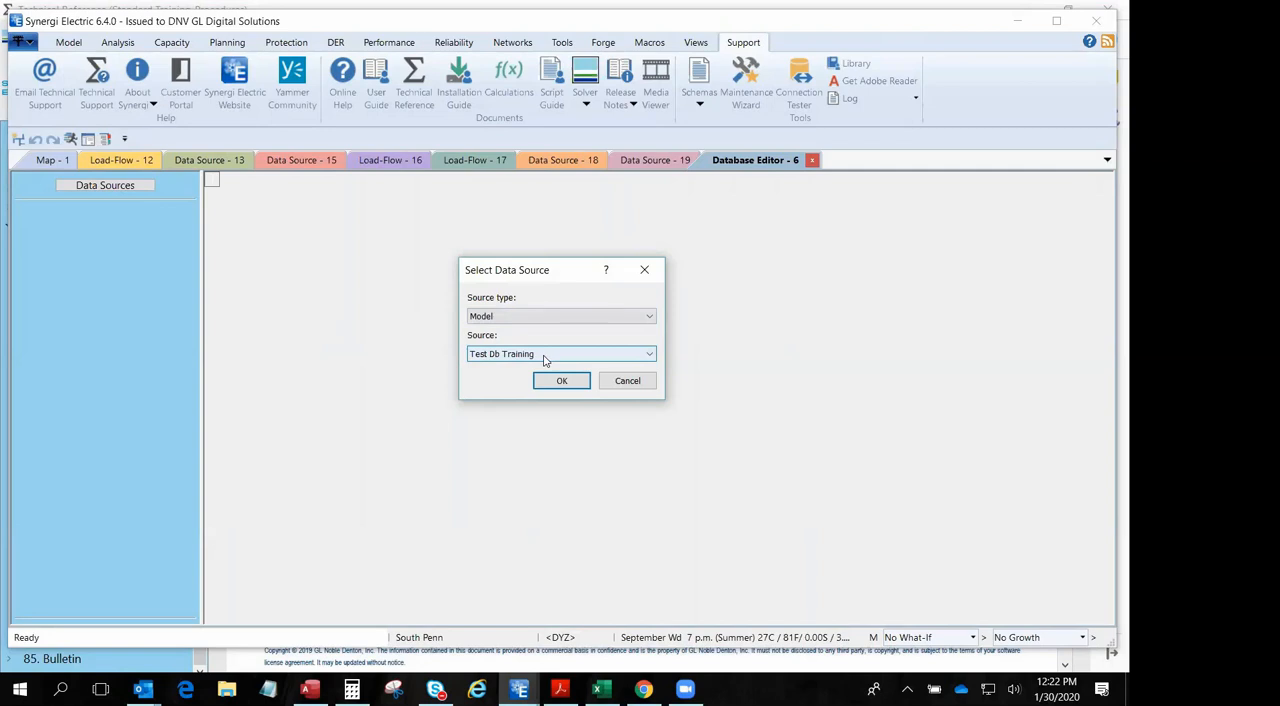
left_click(561, 380)
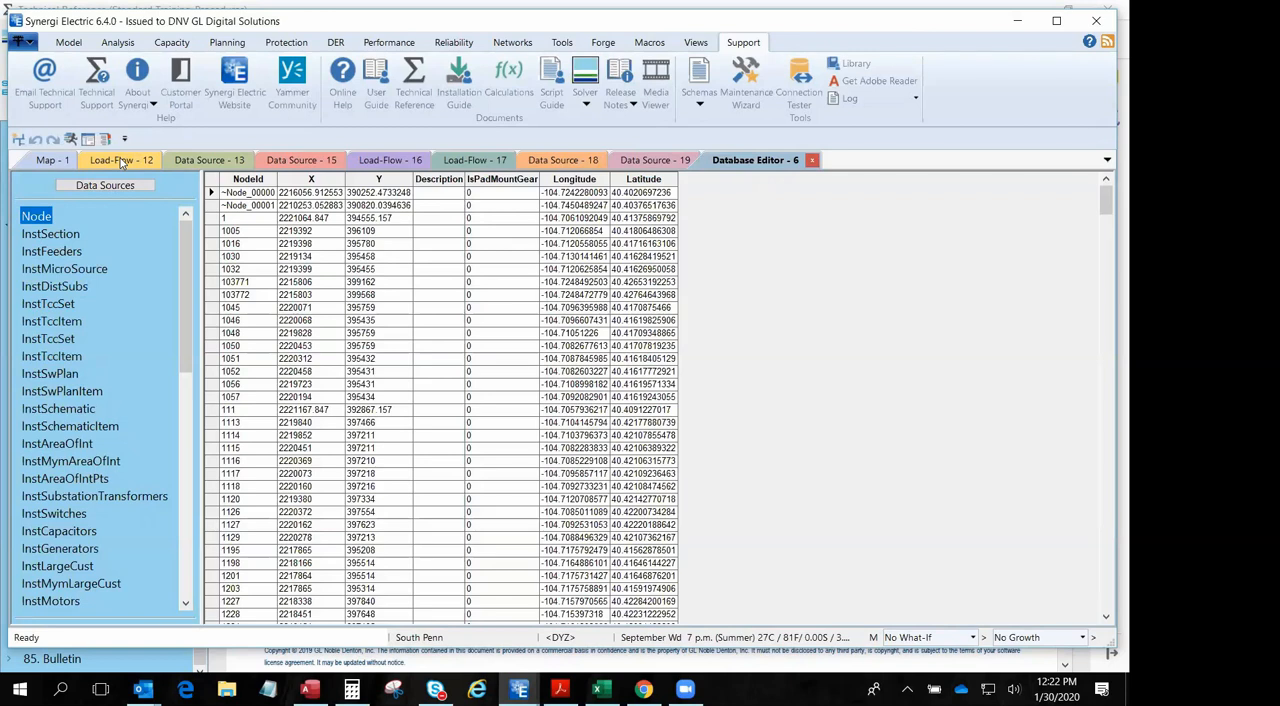
- Show the InstSection table and try a direct edit of section 00001's PhaseConductorId, replacing its first character with 1
left_click(55, 236)
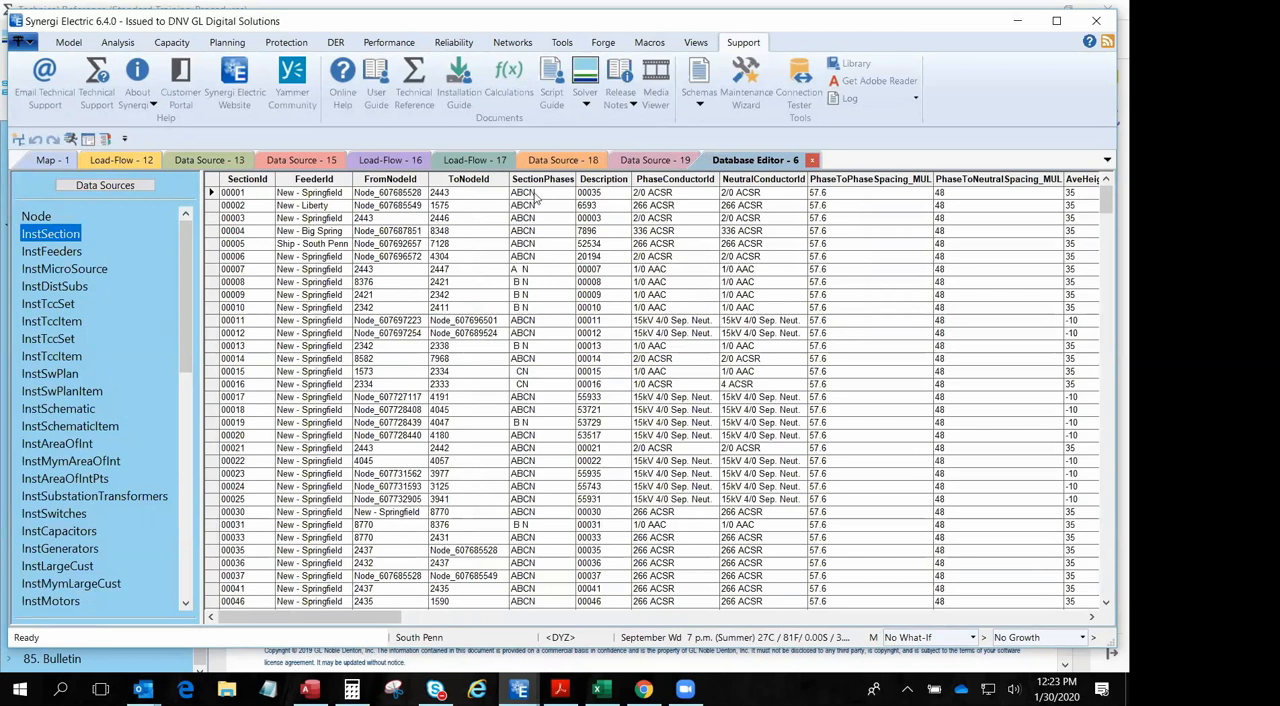
left_click(649, 194)
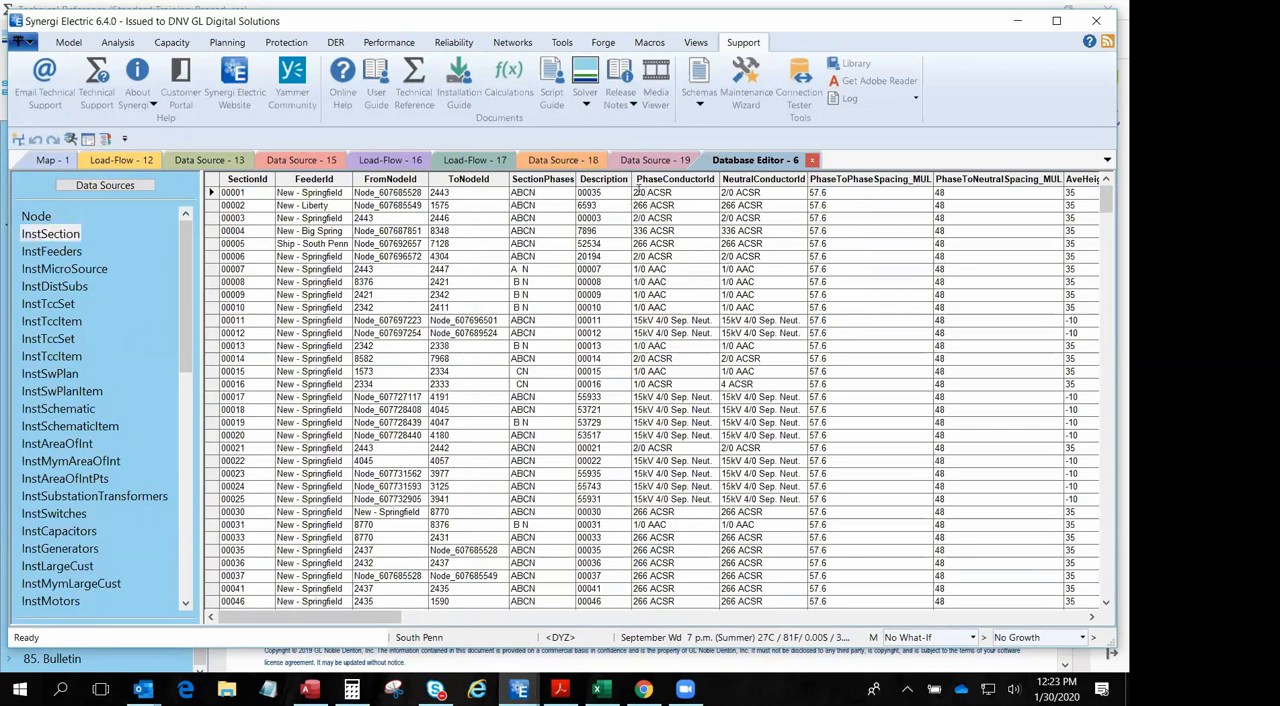
key("BackSpace")
type("1")
- Look through the section records and the list of model tables, show the Loads table and select the record of section 00078
scroll(230, 254, "down", 2)
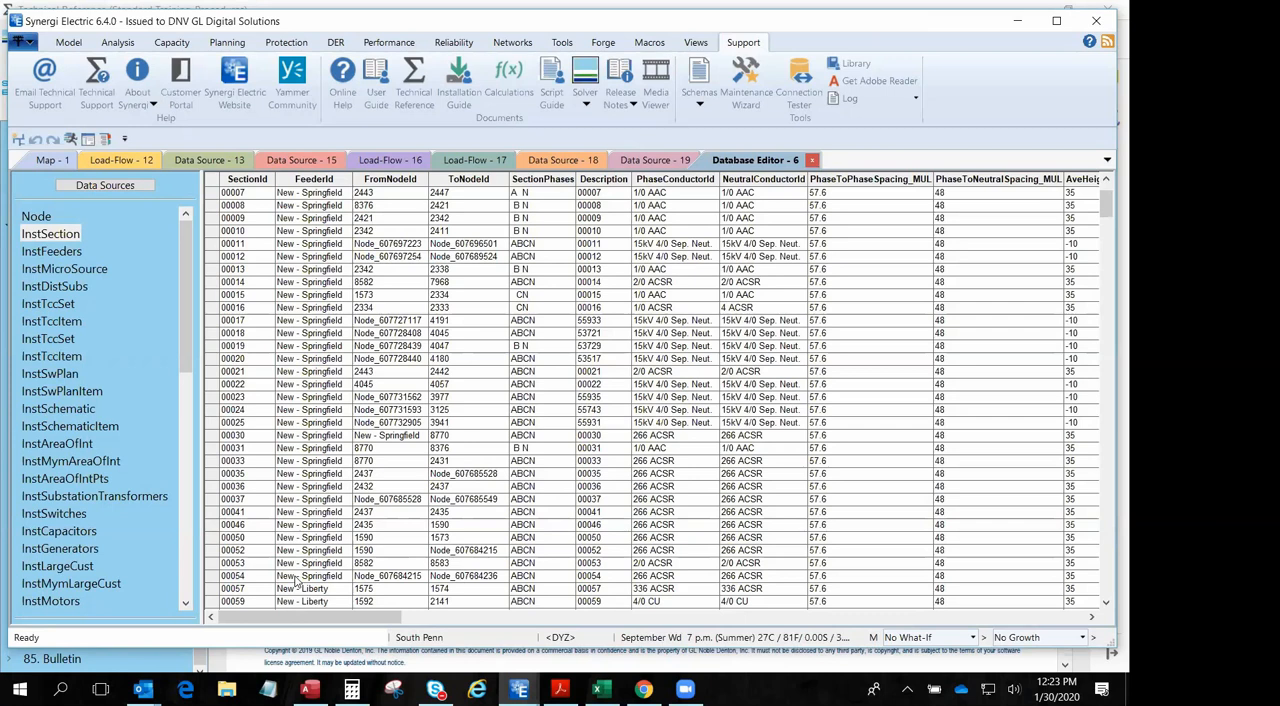
scroll(100, 420, "down", 9)
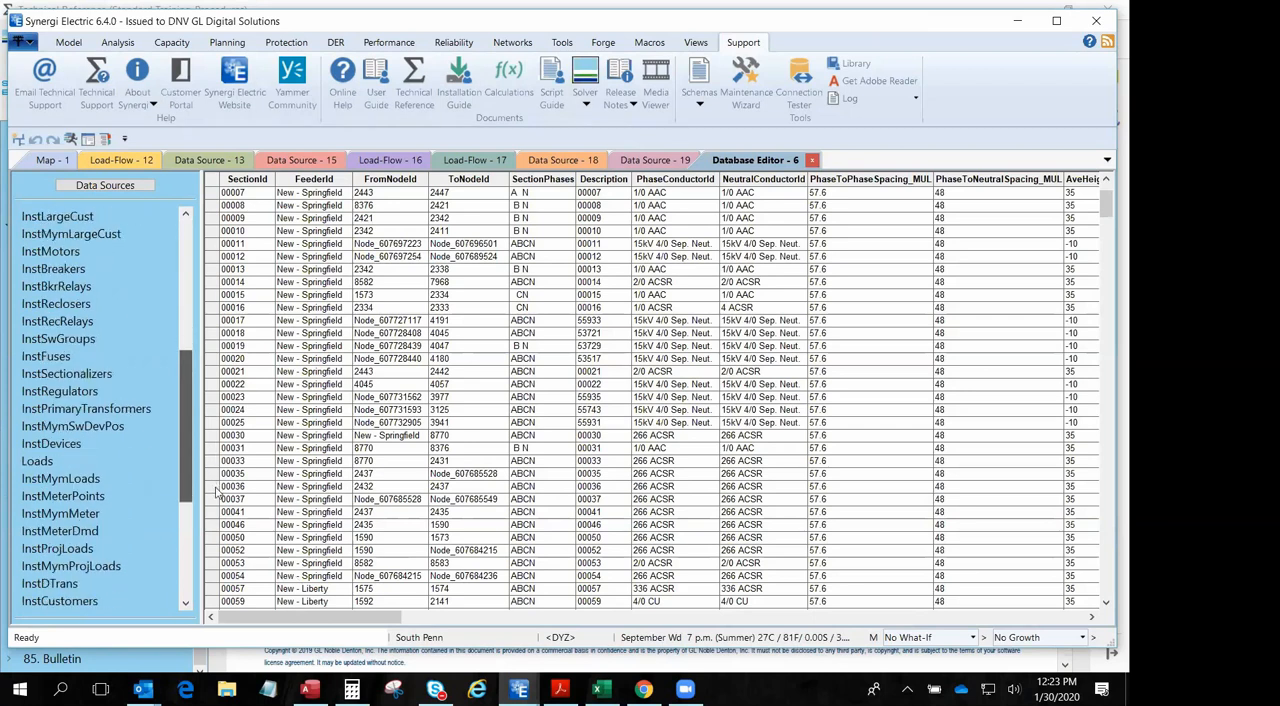
scroll(230, 540, "down", 2)
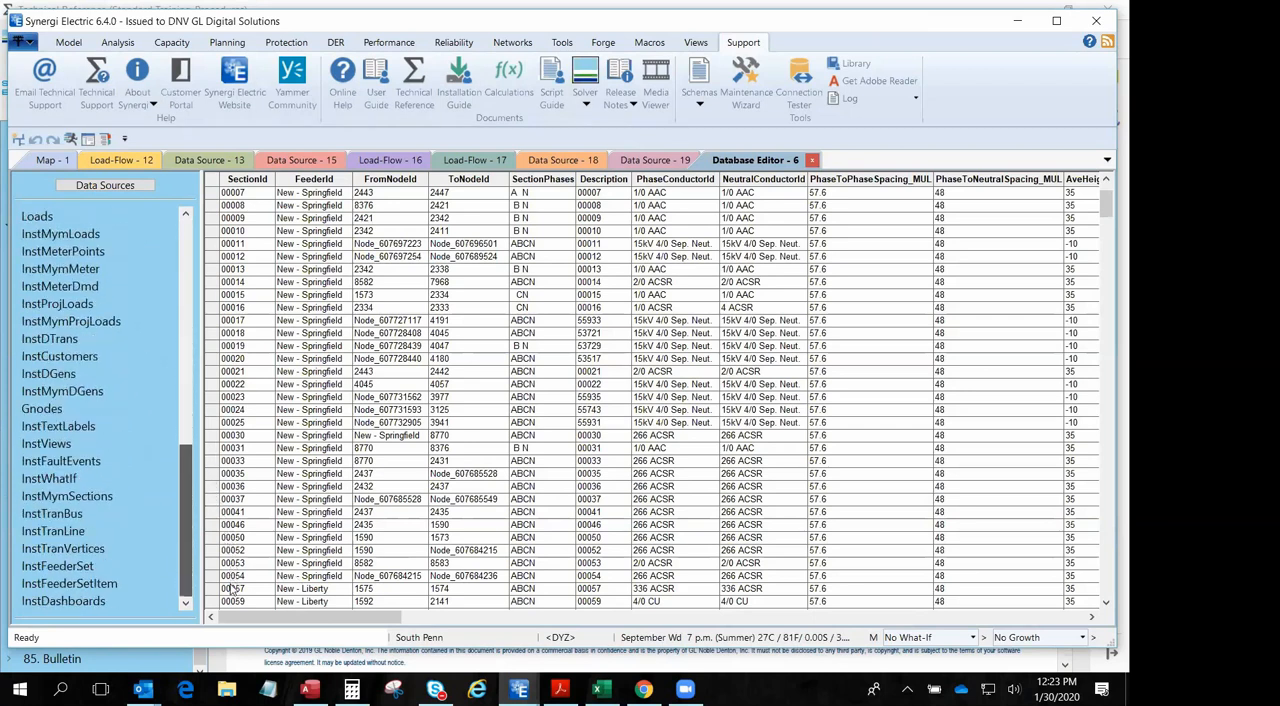
scroll(236, 583, "up", 10)
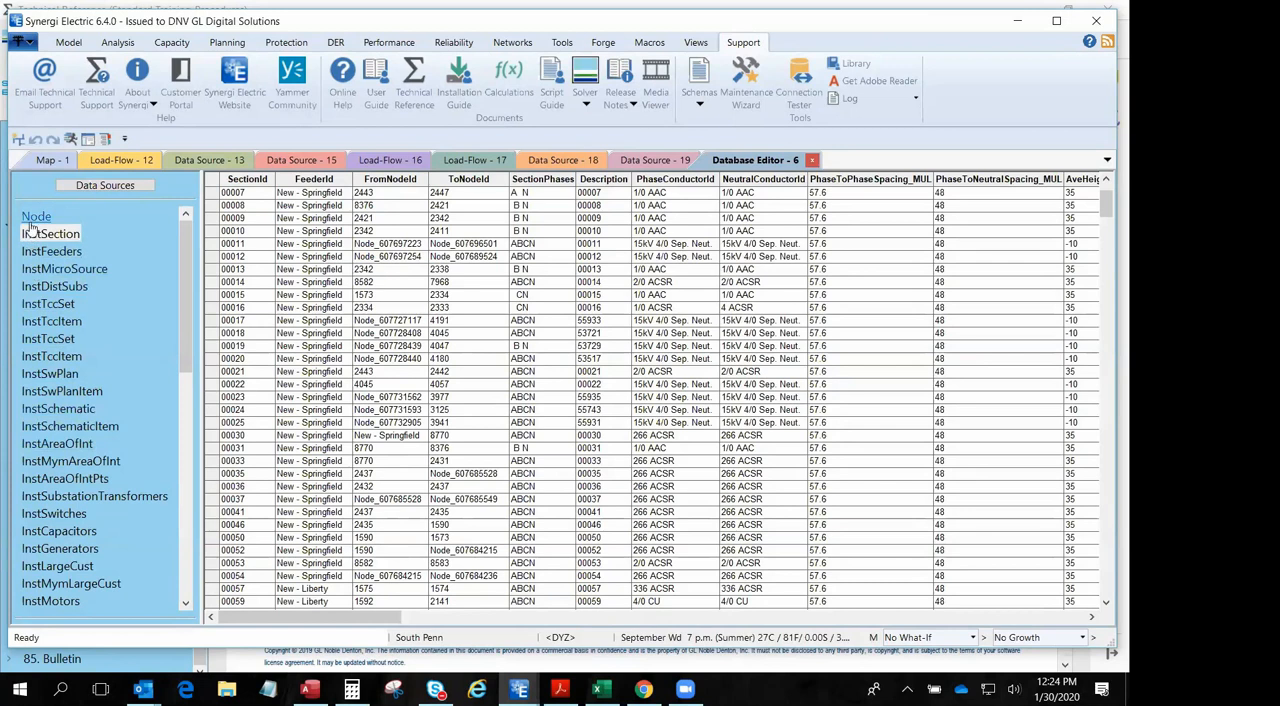
mouse_move(179, 331)
left_mouse_down()
mouse_move(195, 528)
mouse_move(205, 521)
mouse_move(180, 576)
mouse_move(184, 495)
left_mouse_up()
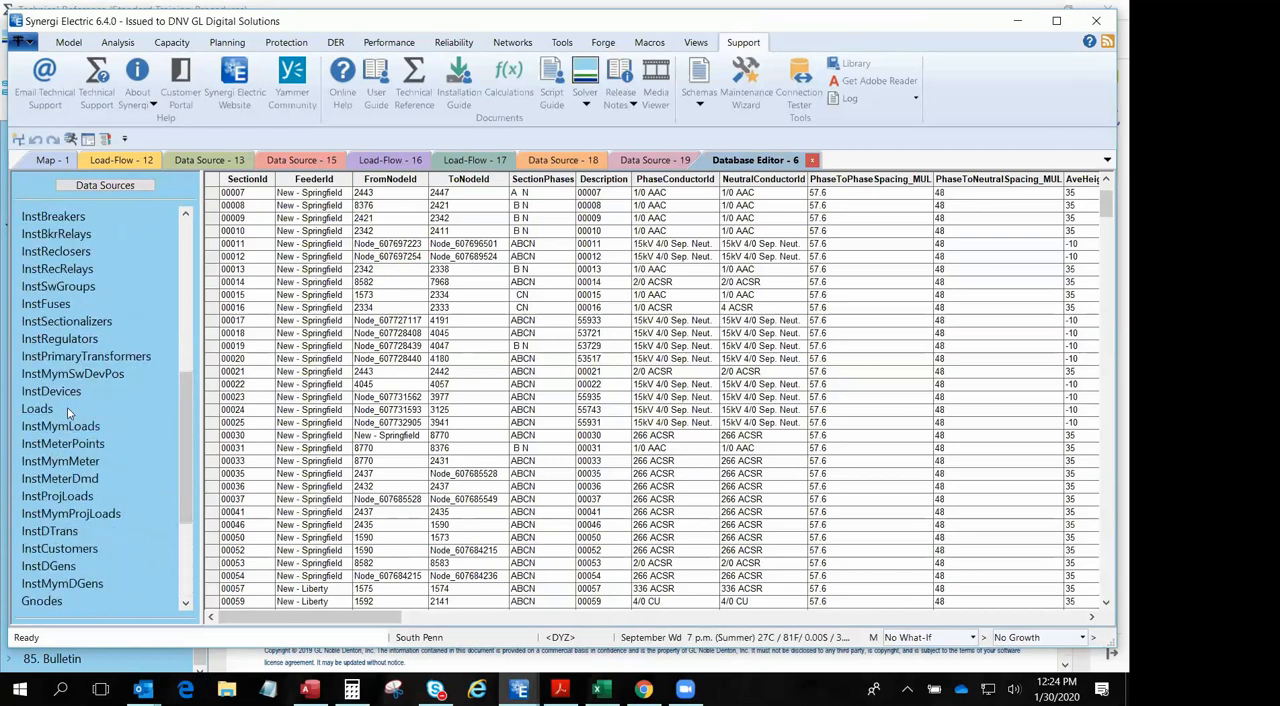
left_click(38, 409)
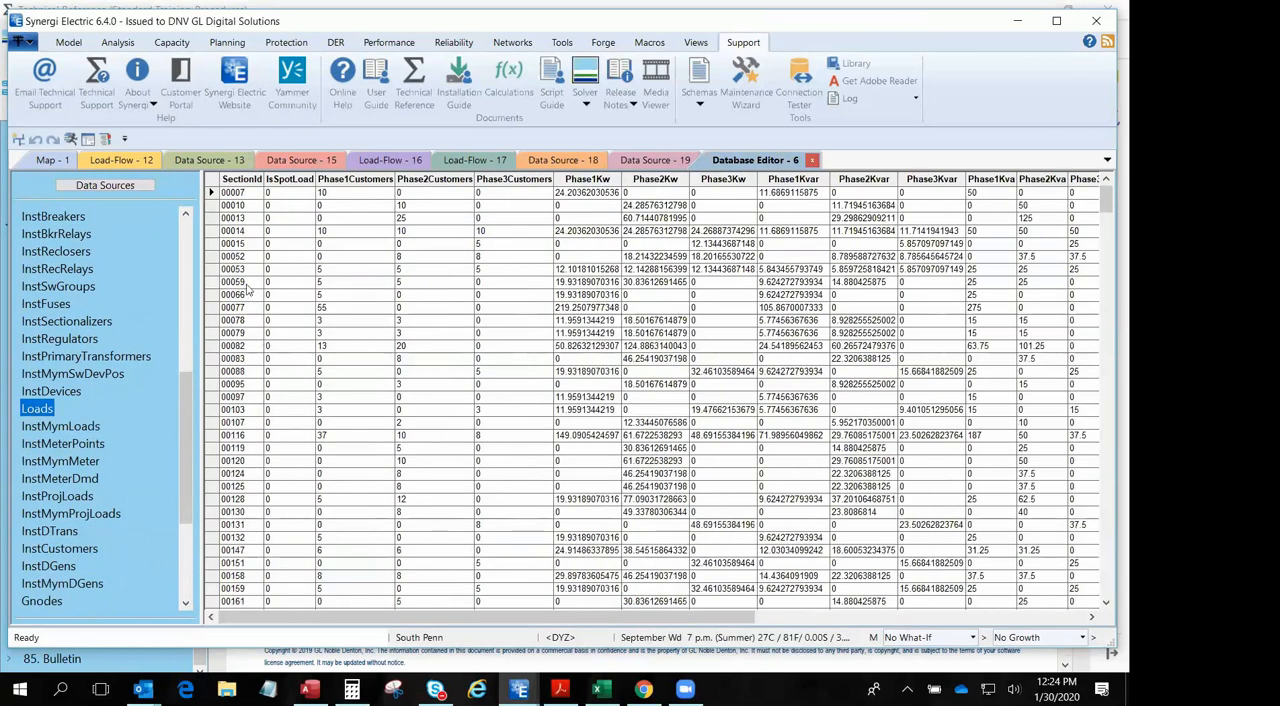
left_click(210, 320)
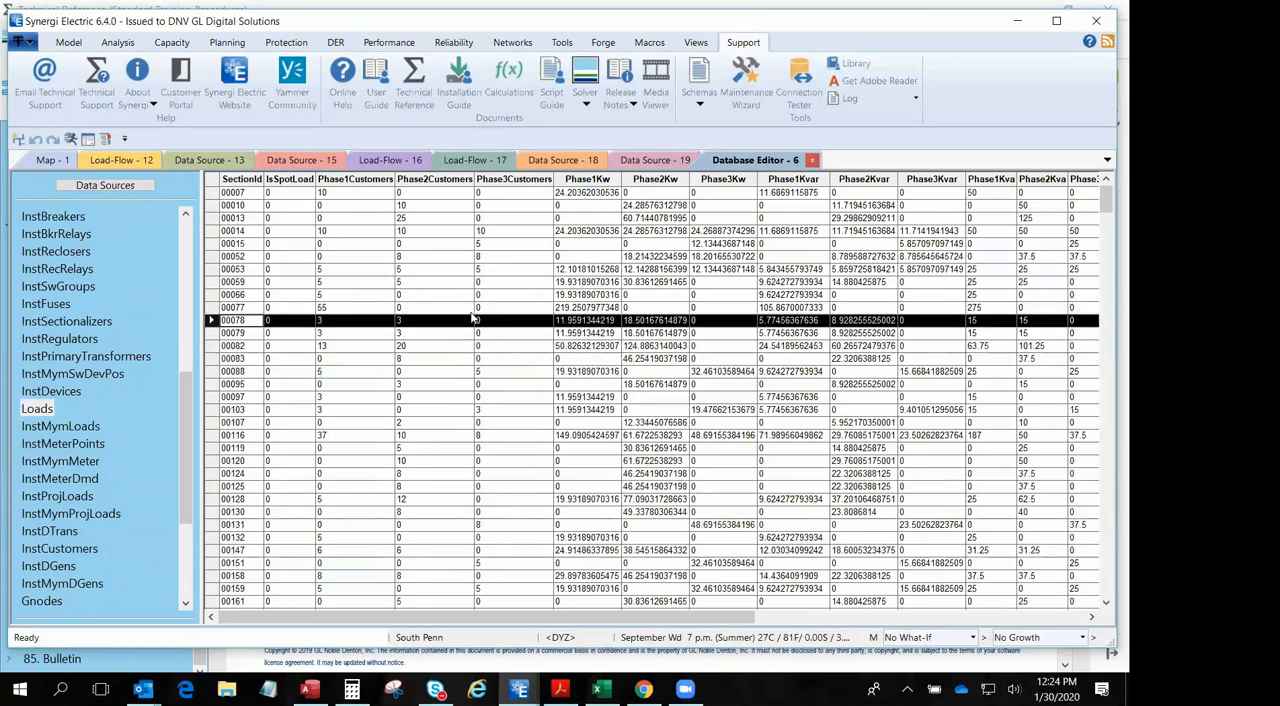
- Return to the map, open the data source manager and review the listed source types, selecting ML Metered Amps & PF
left_click(53, 160)
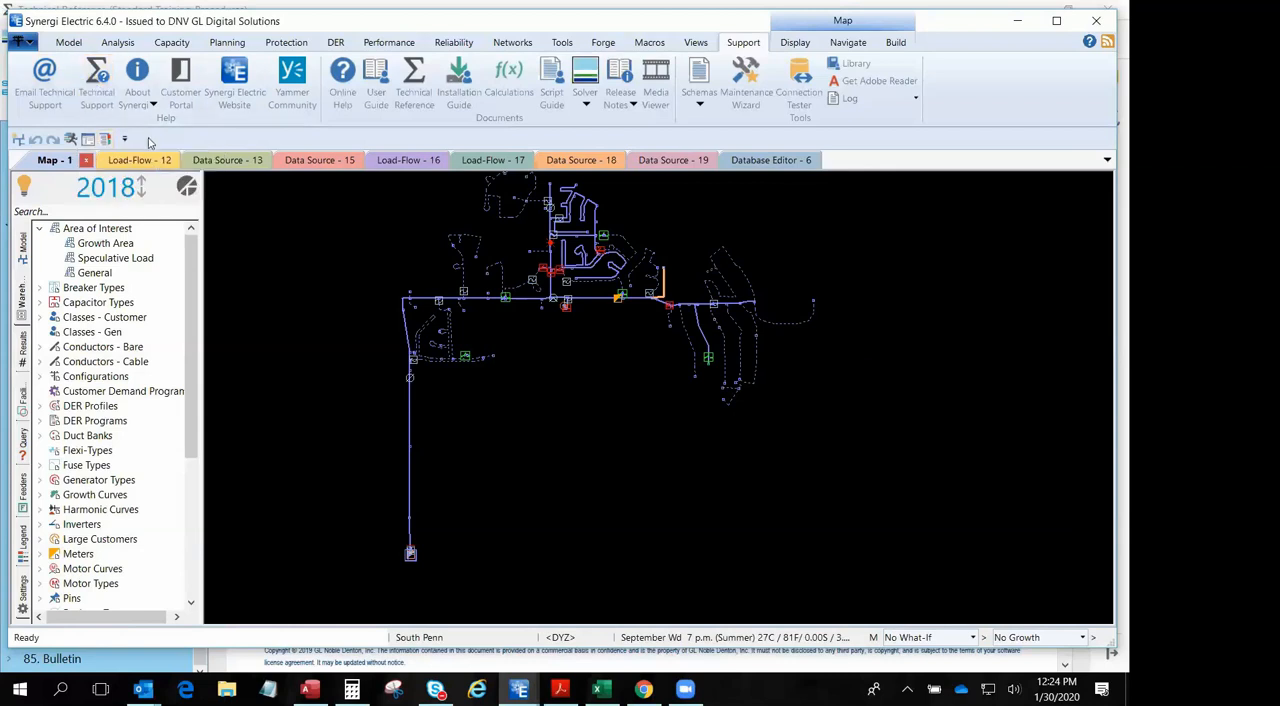
left_click(69, 43)
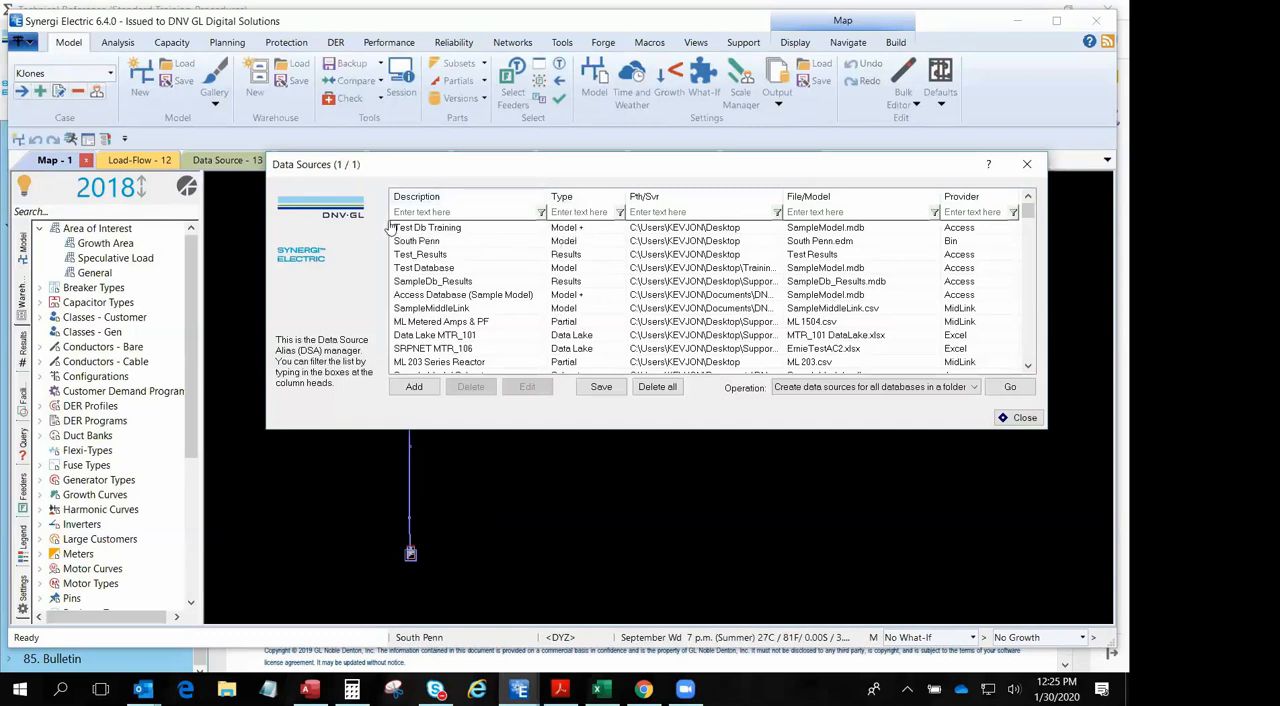
left_click(575, 256)
left_click(552, 322)
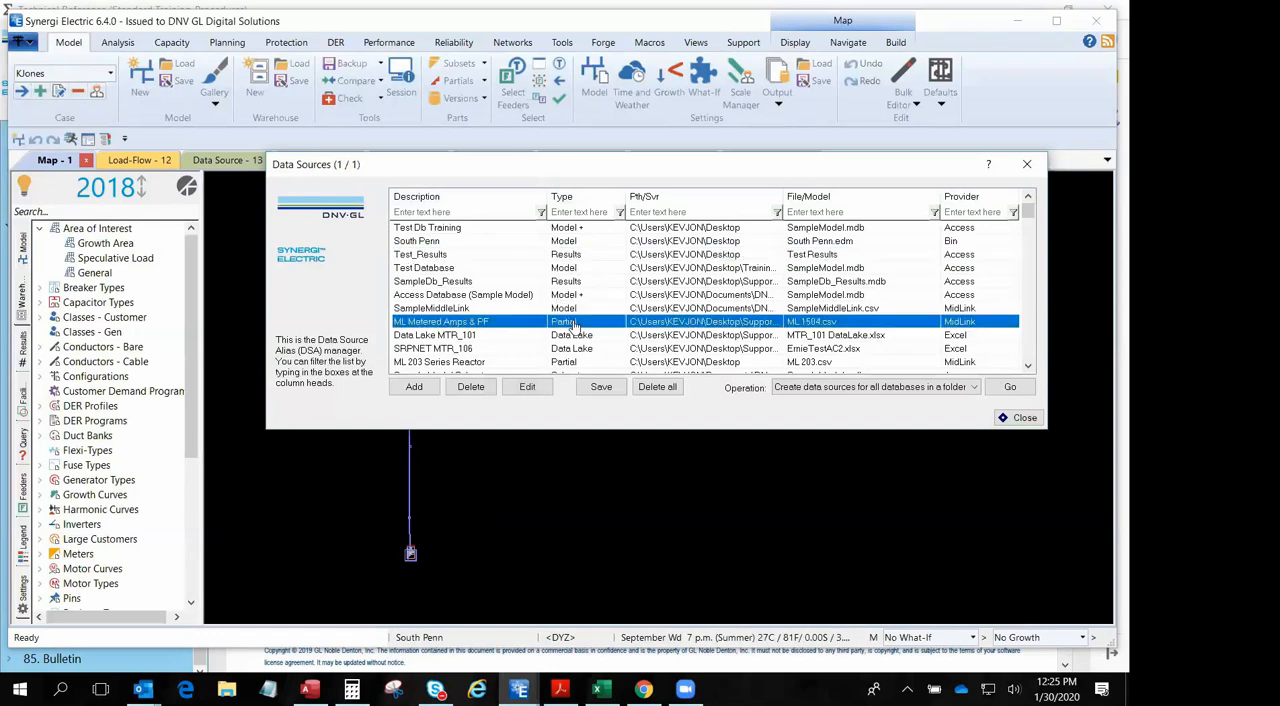
scroll(588, 322, "down", 1)
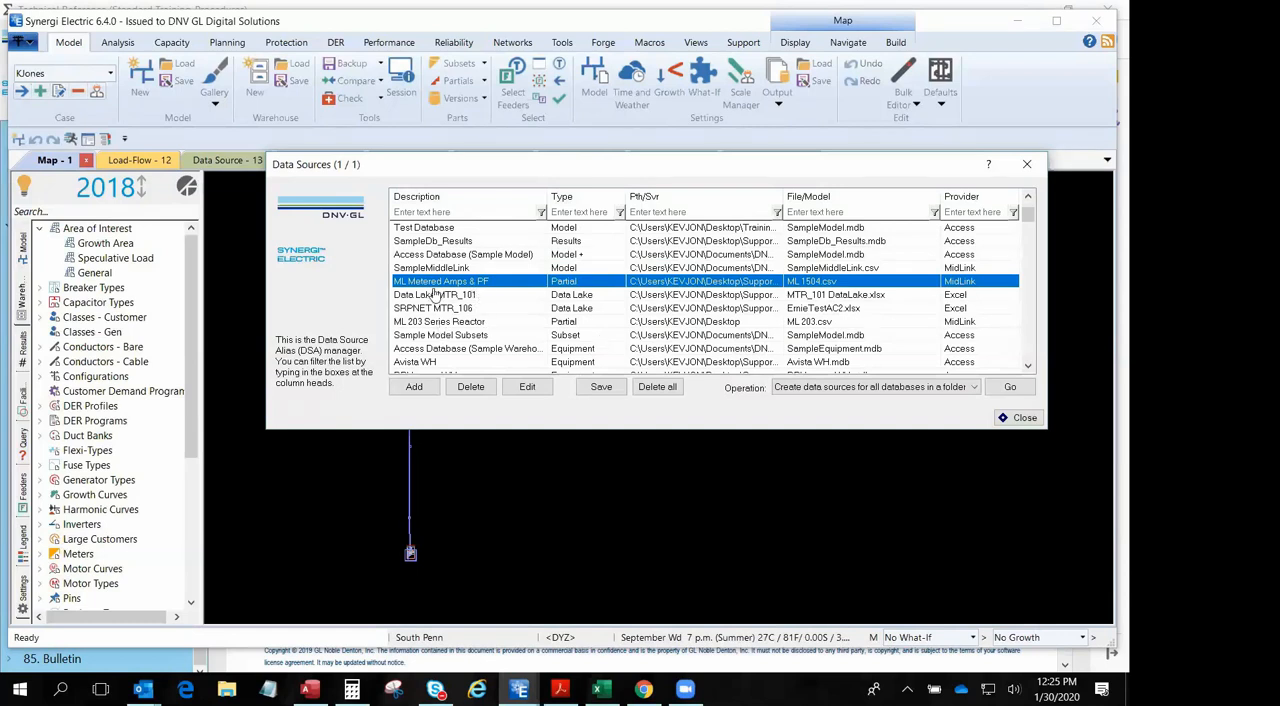
- Edit the Test_Results source, test its connection, keep Results as its contents type and save the source list
scroll(440, 289, "up", 1)
left_click(438, 256)
double_click(440, 260)
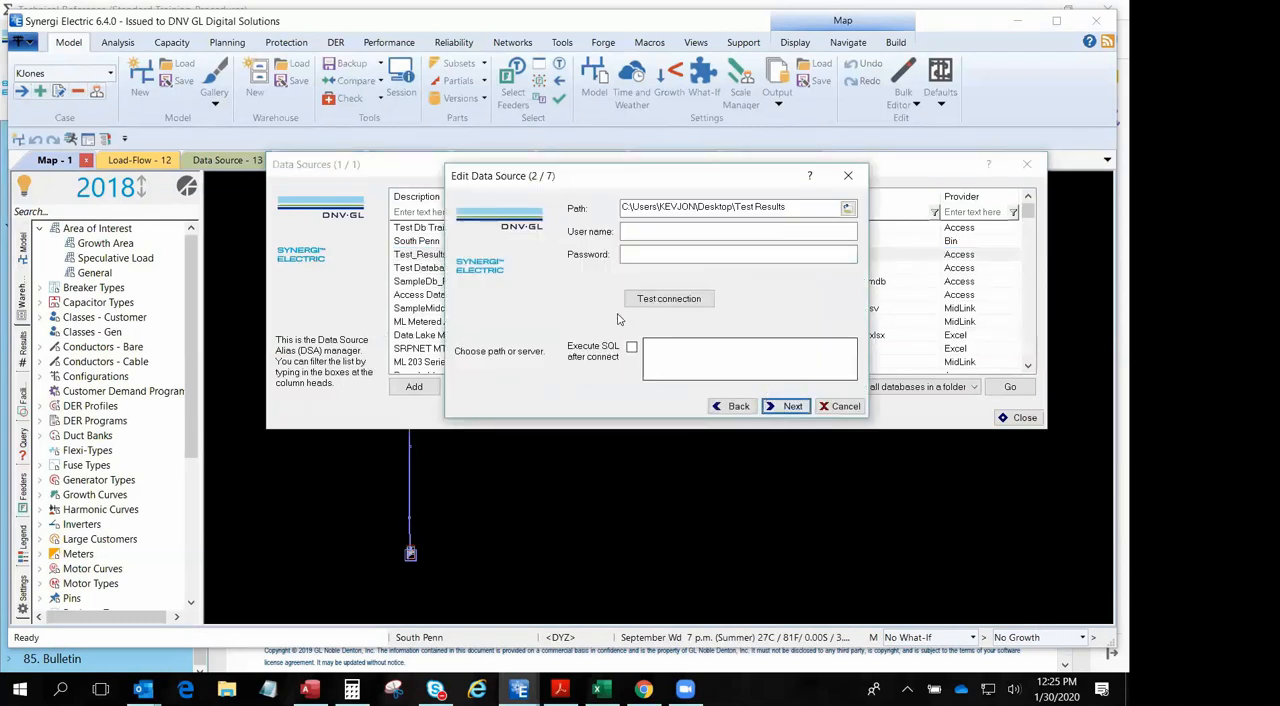
left_click(669, 299)
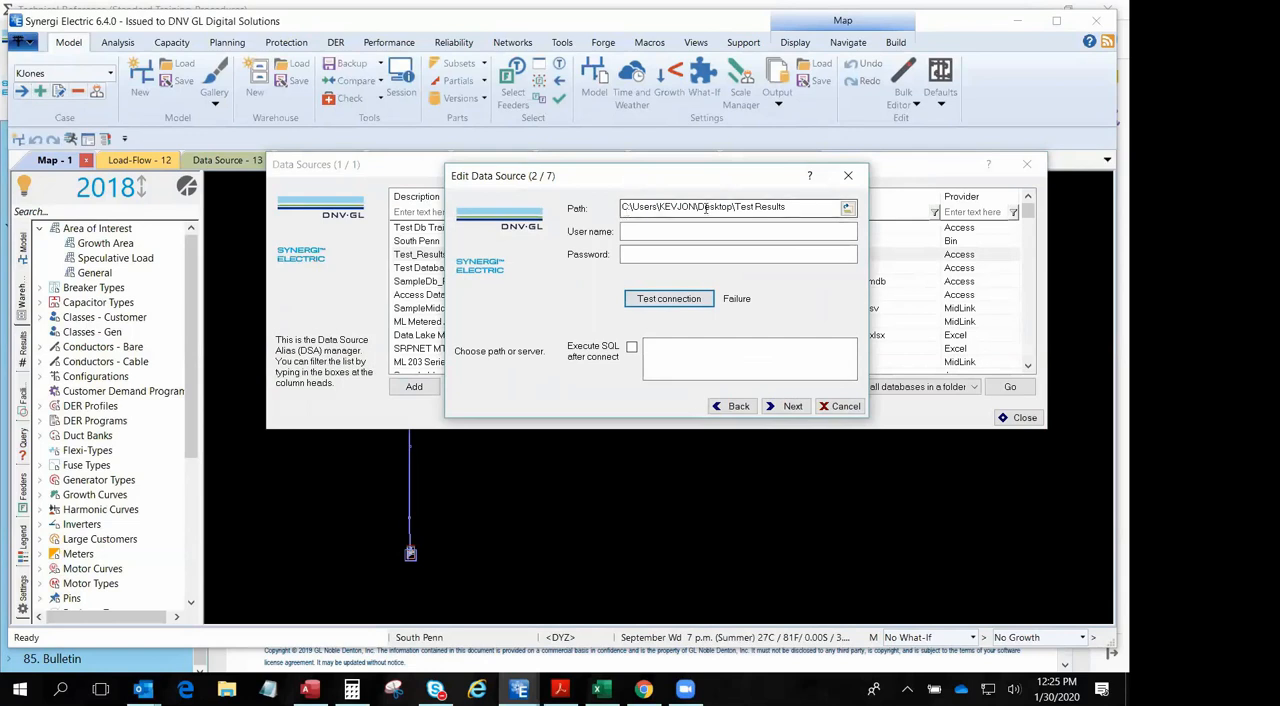
left_click(785, 406)
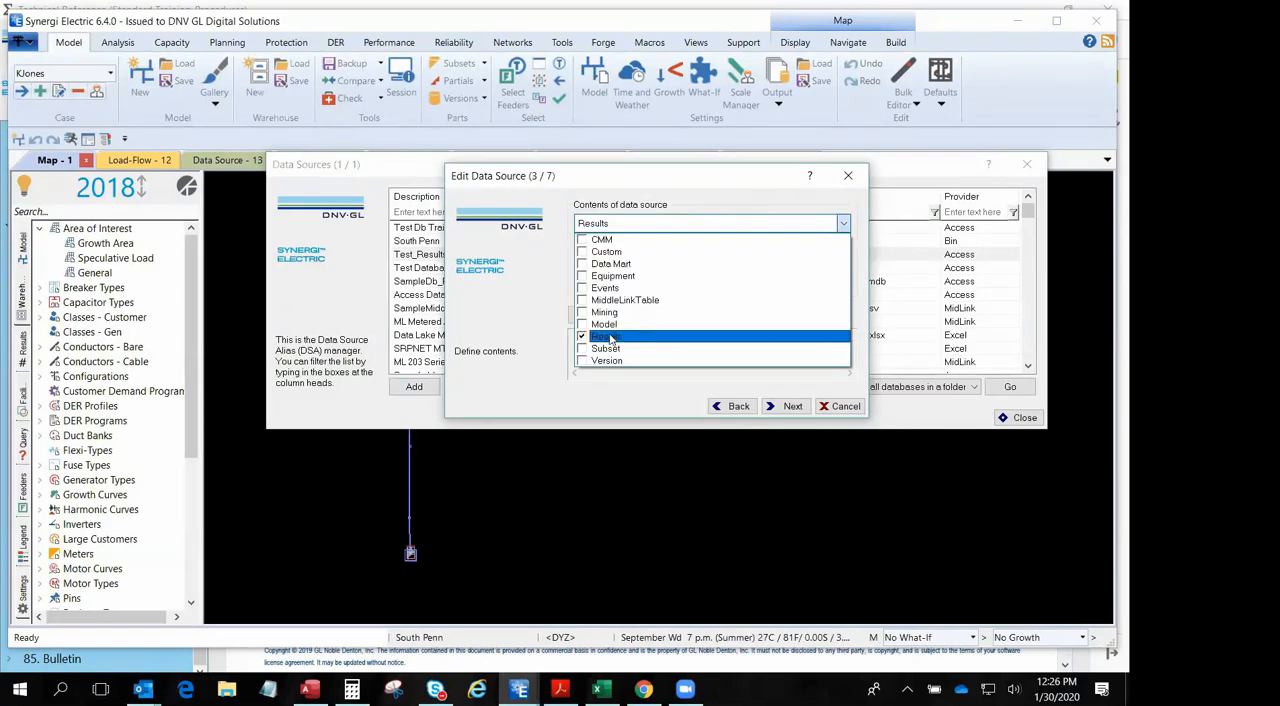
left_click(785, 406)
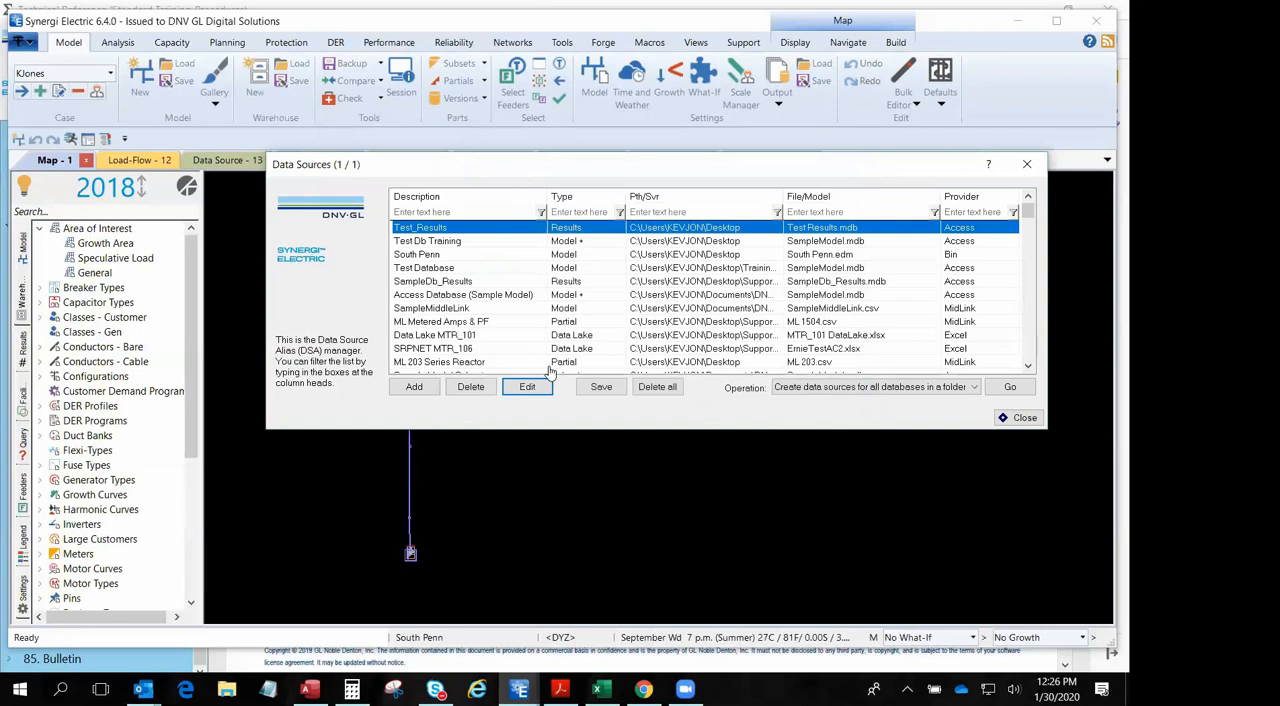
left_click(602, 389)
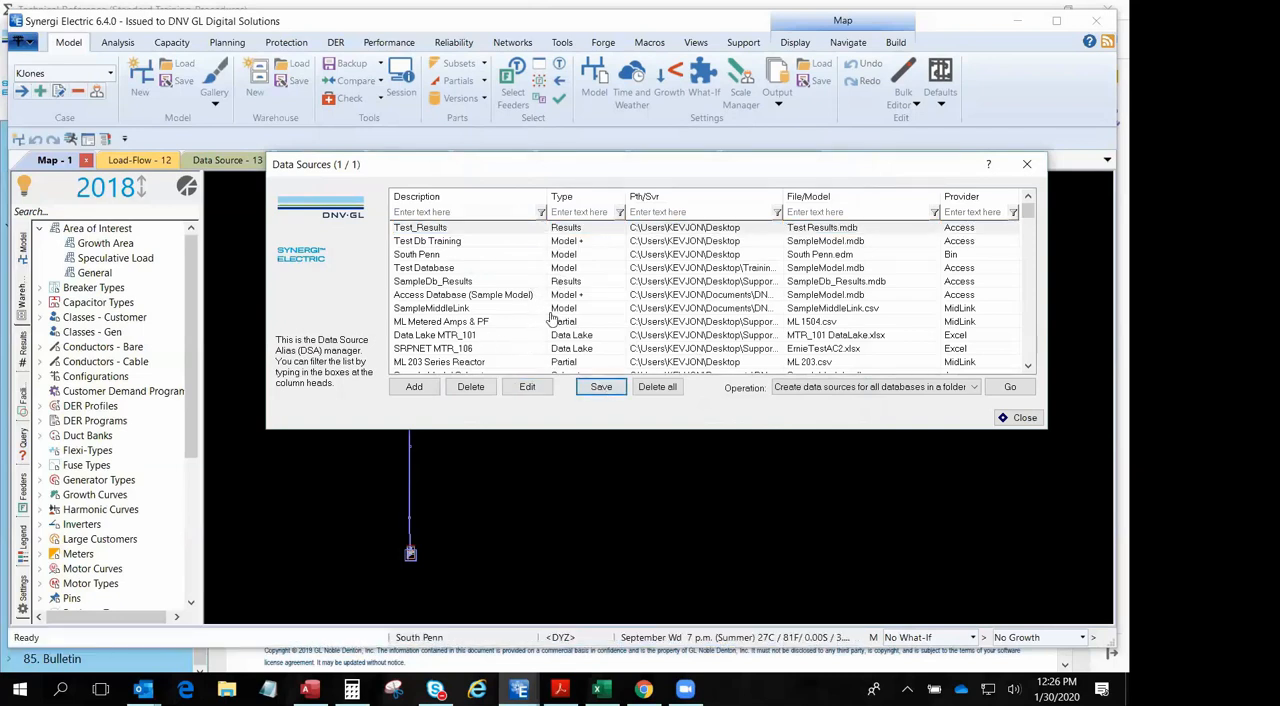
- Edit the ML Metered Amps & PF source, review its path, import settings and partial categories, and update it without changes
left_click(433, 326)
left_click(527, 386)
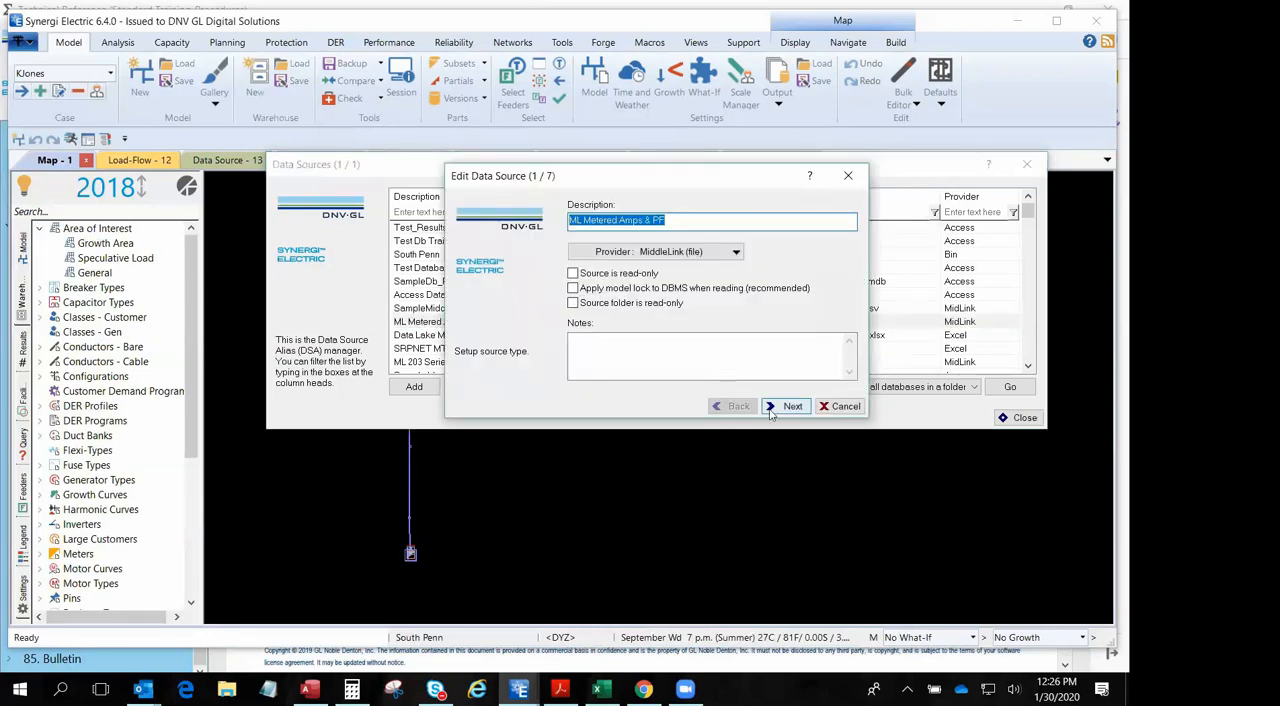
left_click(778, 406)
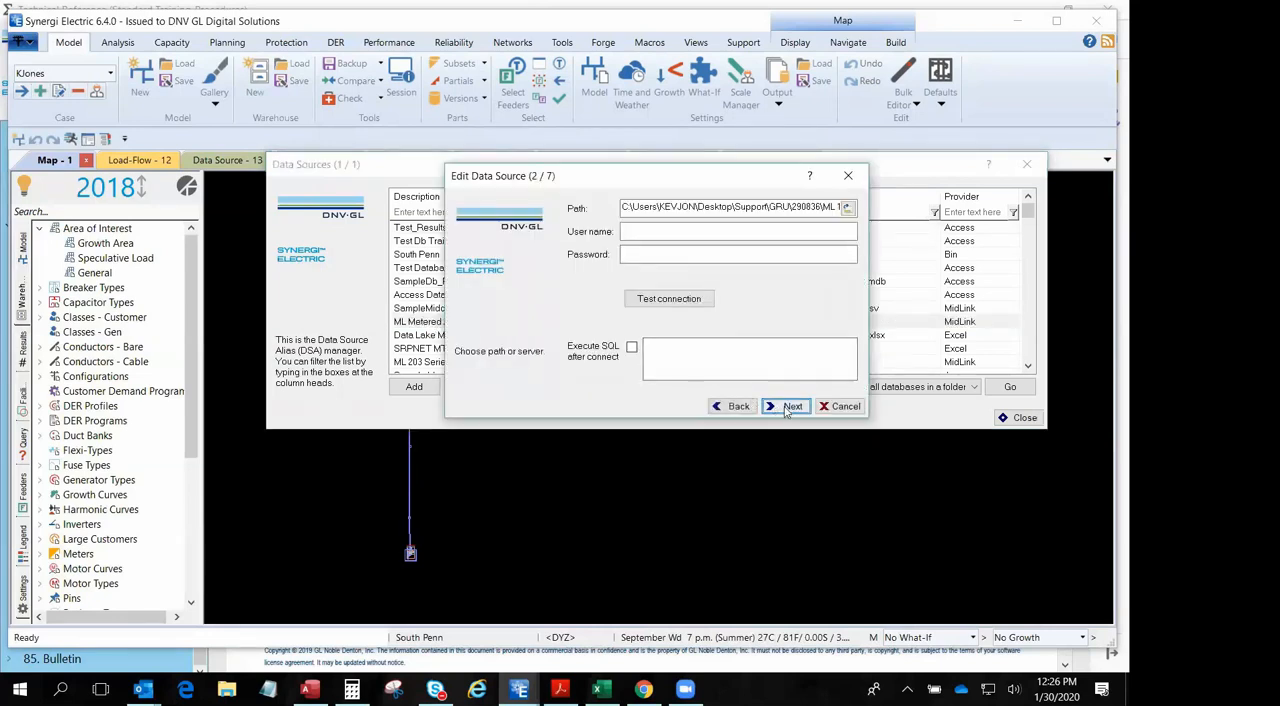
left_click(790, 408)
left_click(790, 408)
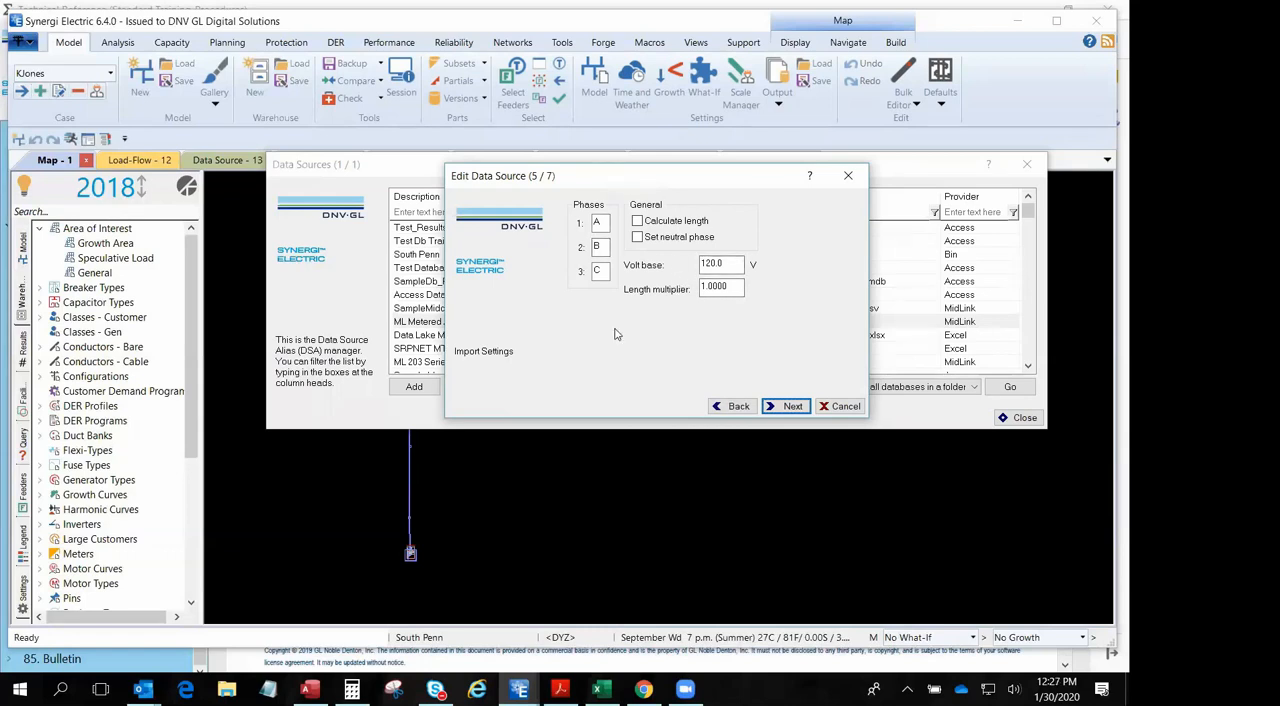
left_click(788, 407)
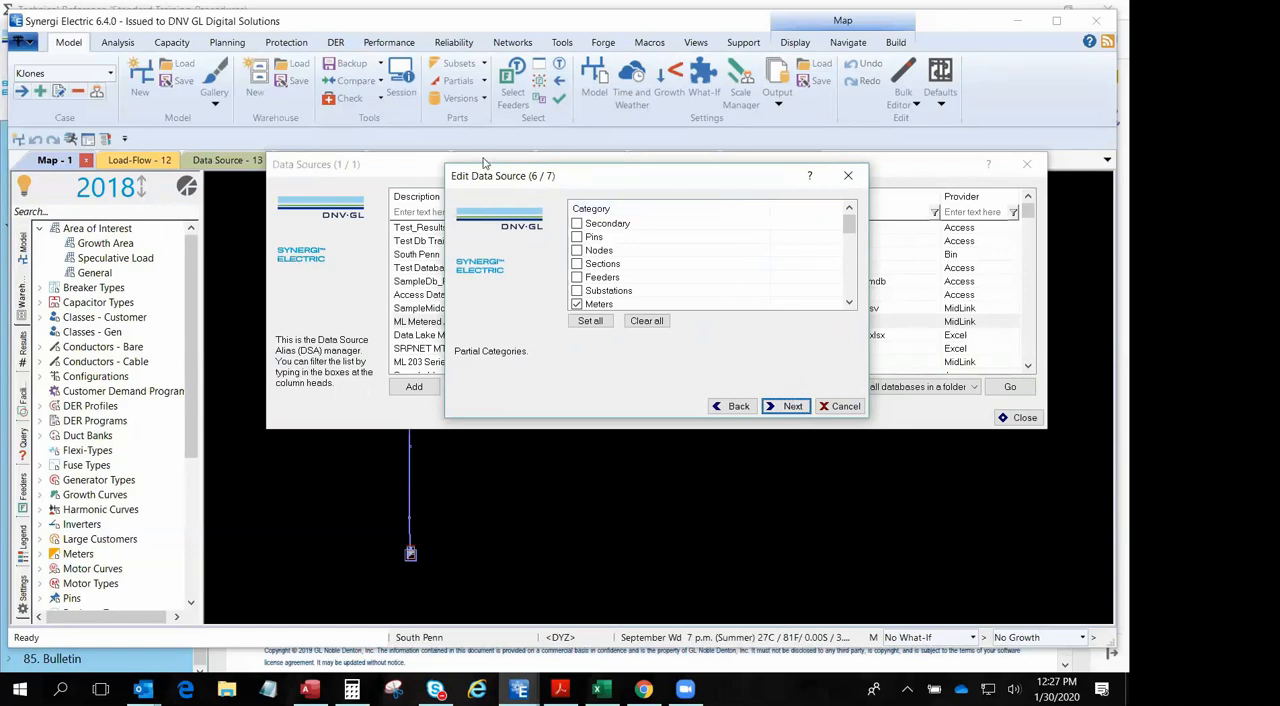
left_click(848, 303)
scroll(848, 303, "down", 5)
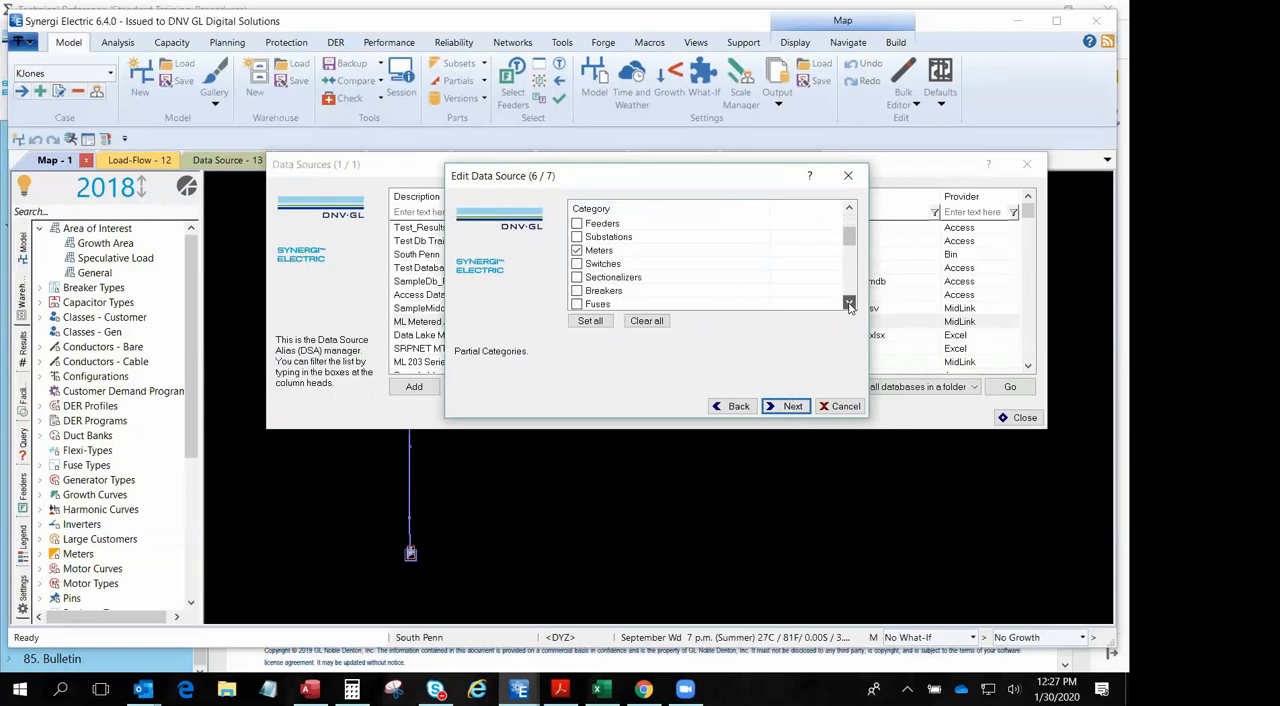
key("Return")
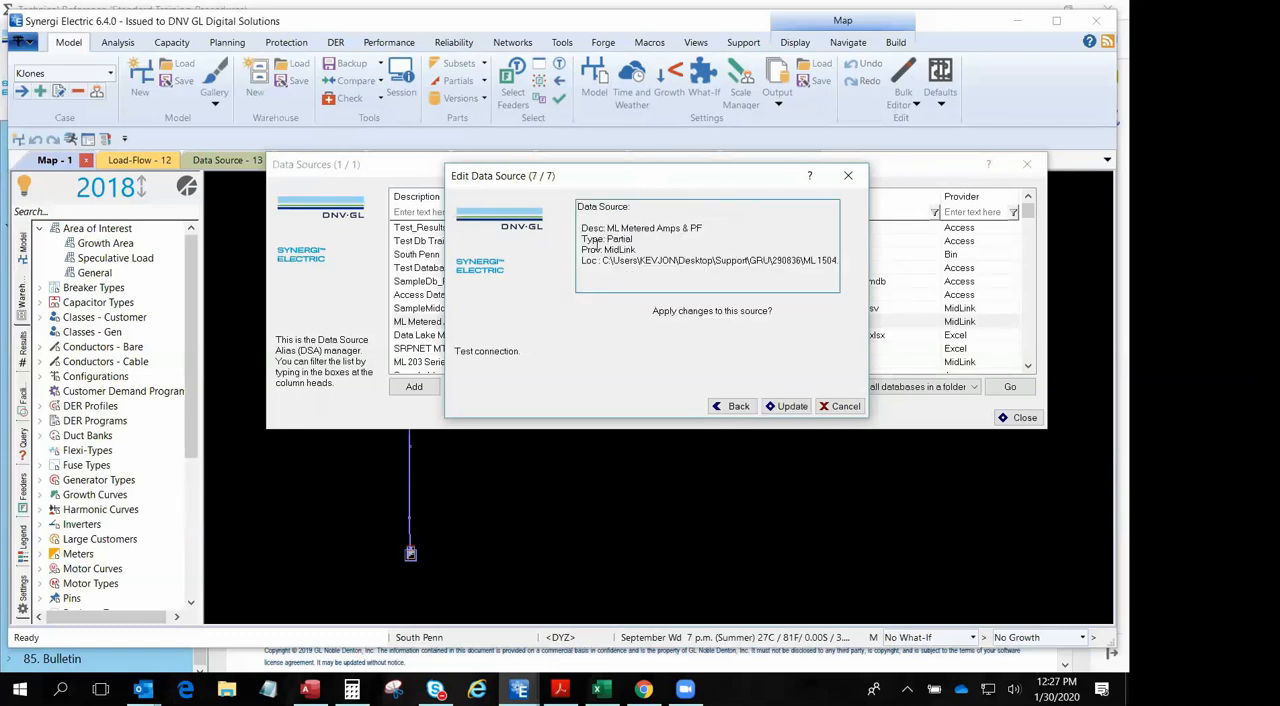
left_click(790, 408)
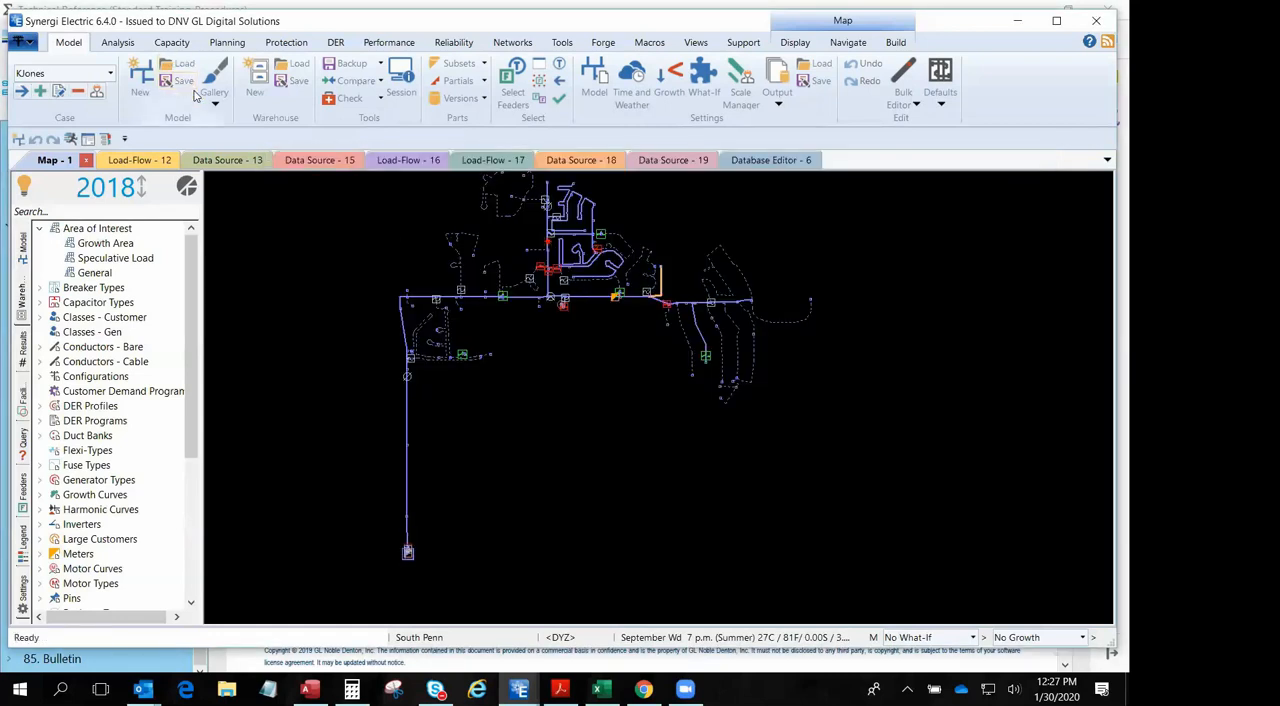
- Reopen the data source manager, open Sample Model Subsets for editing and check its connection and file path
left_click(27, 44)
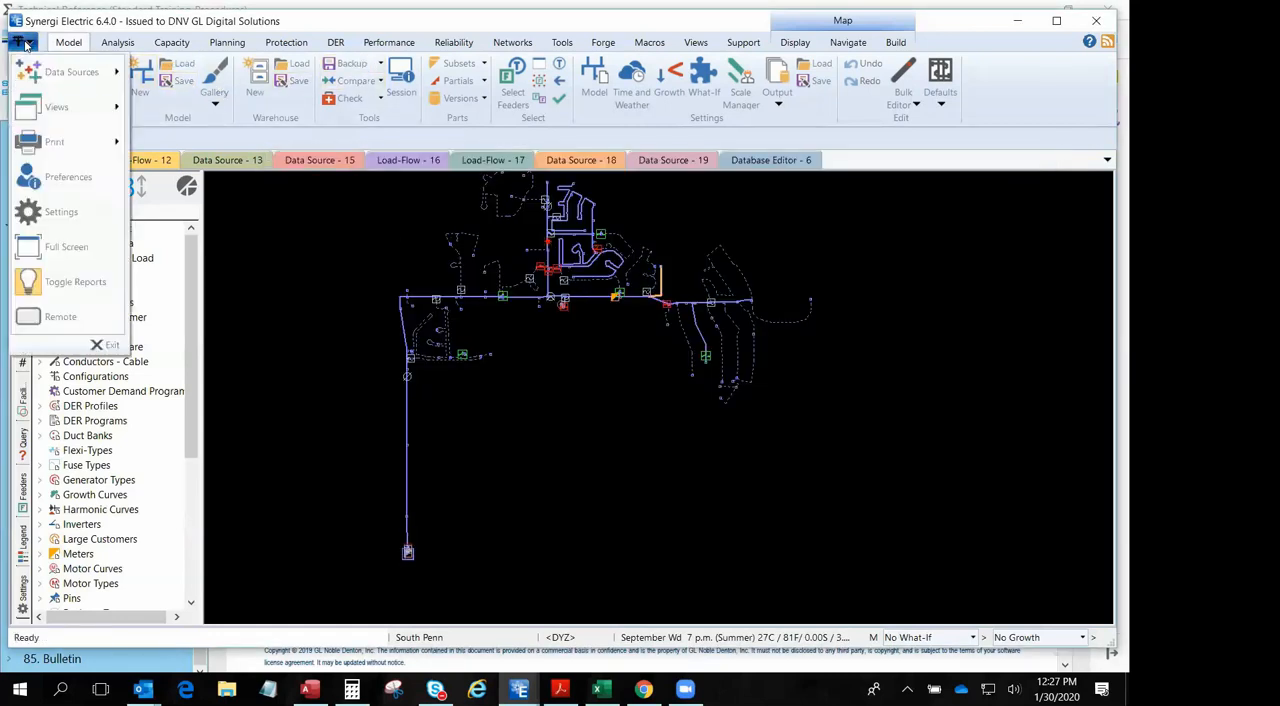
left_click(52, 71)
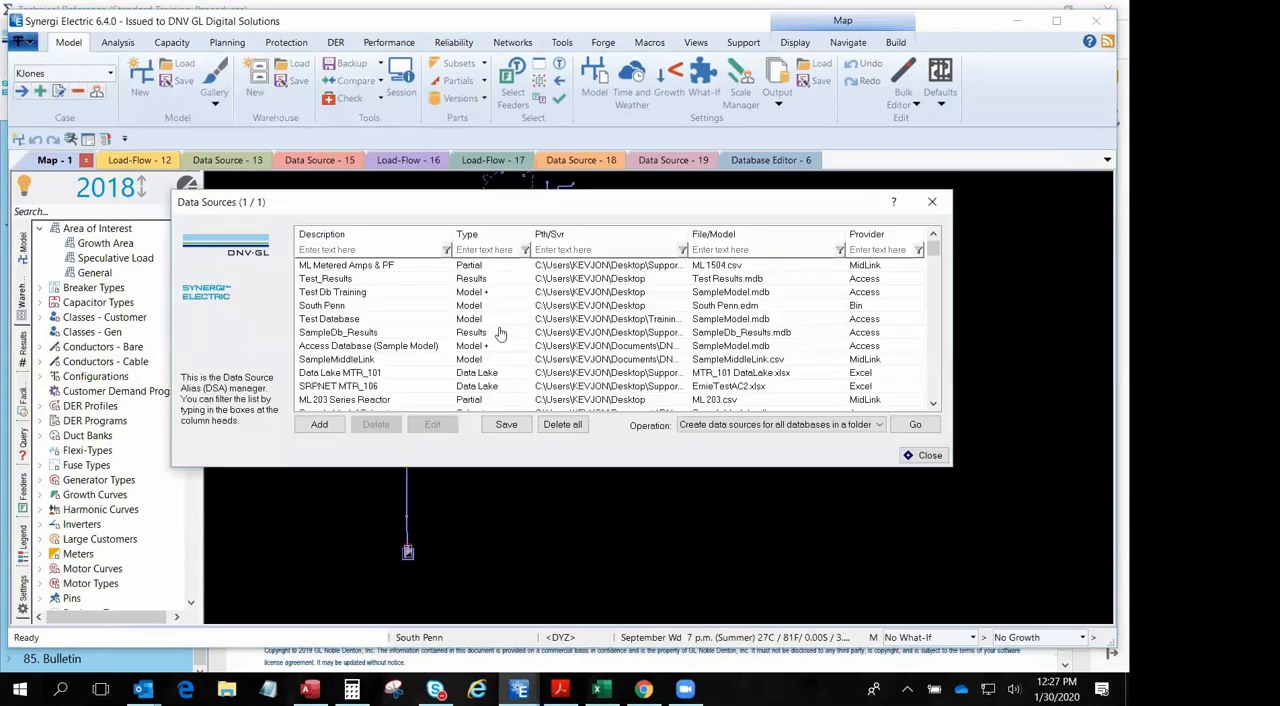
scroll(500, 315, "down", 1)
left_click(462, 373)
left_click(432, 424)
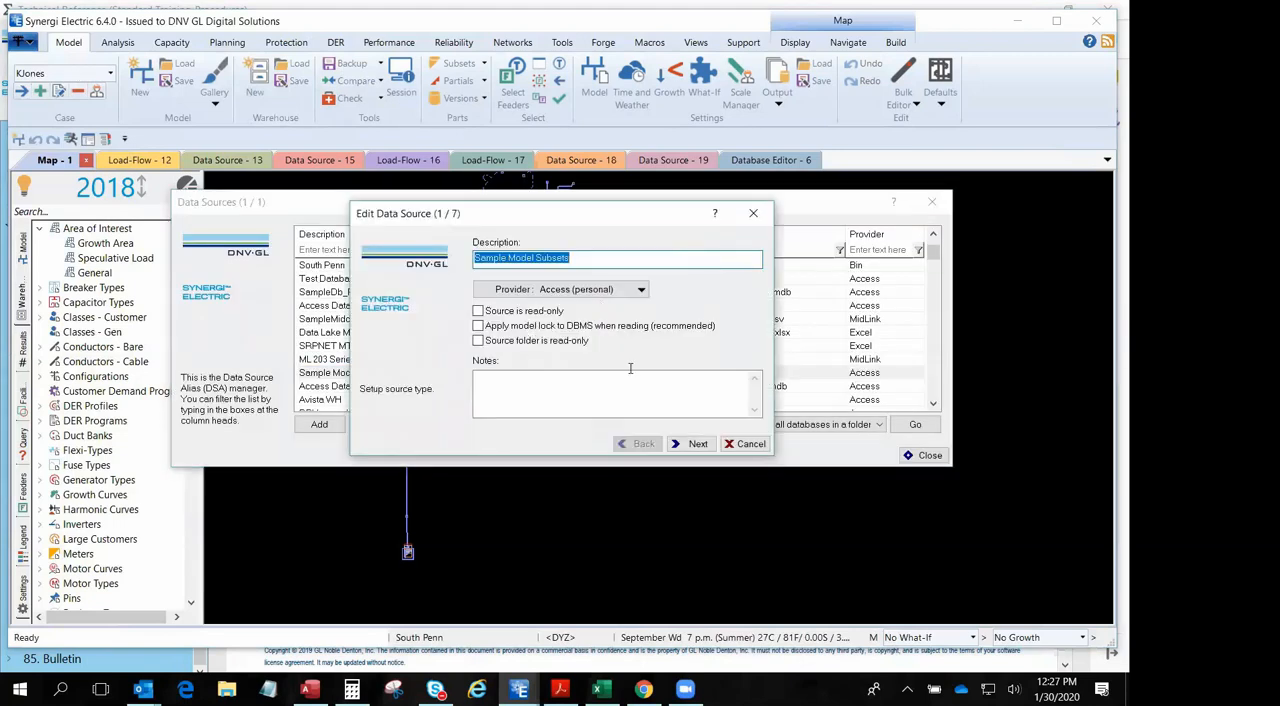
left_click(697, 444)
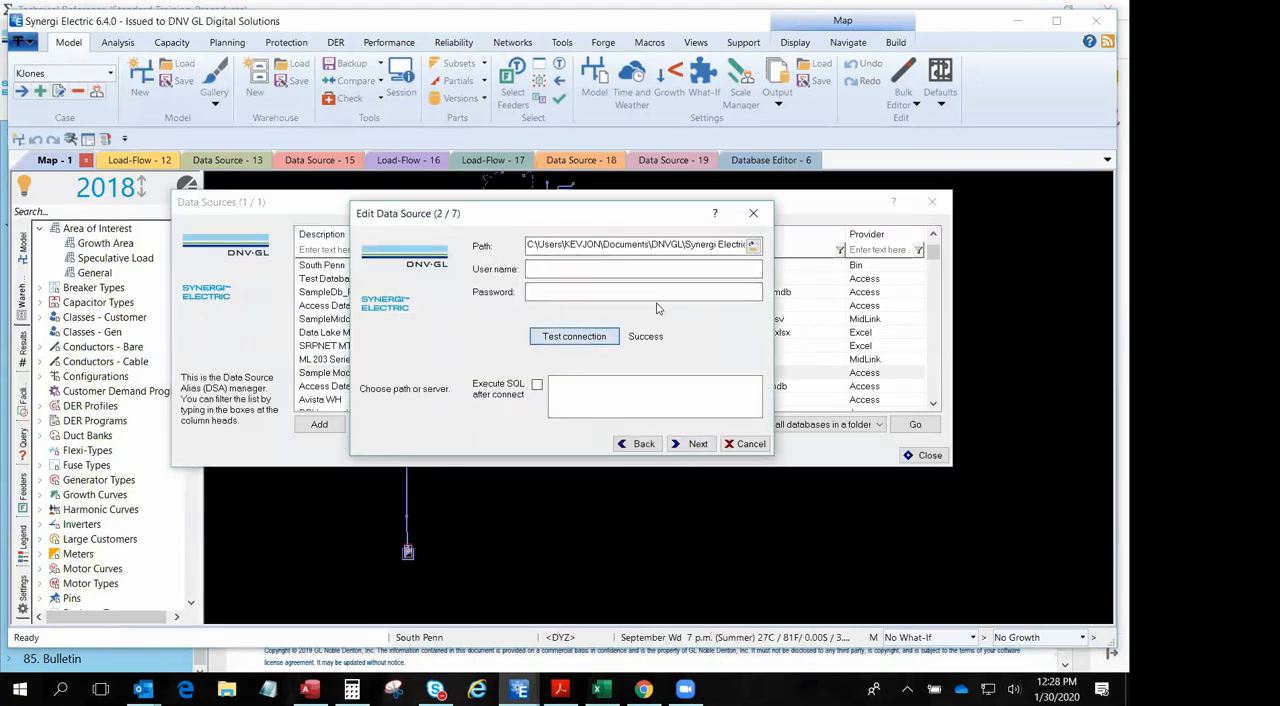
left_click(766, 247)
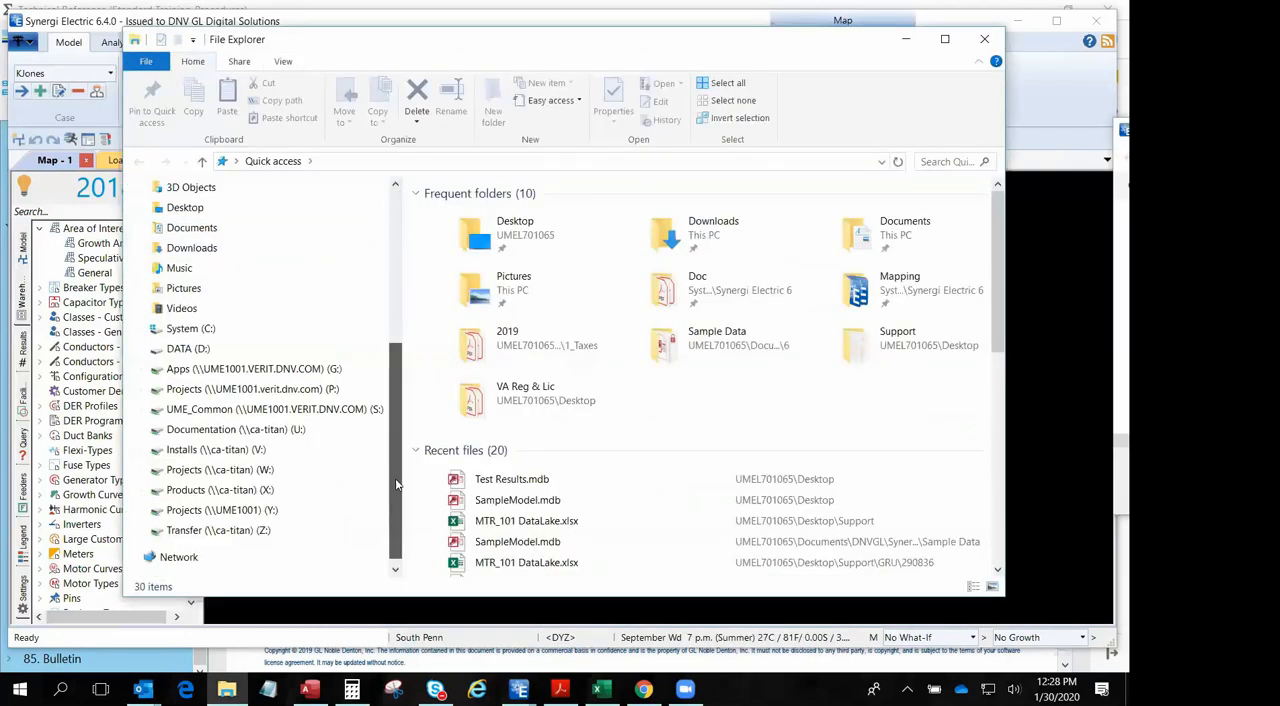
- In File Explorer, browse the user's Documents to DNVGL\Synergi Electric\6\Sample Data and open SampleModel.mdb in Access
left_click(190, 329)
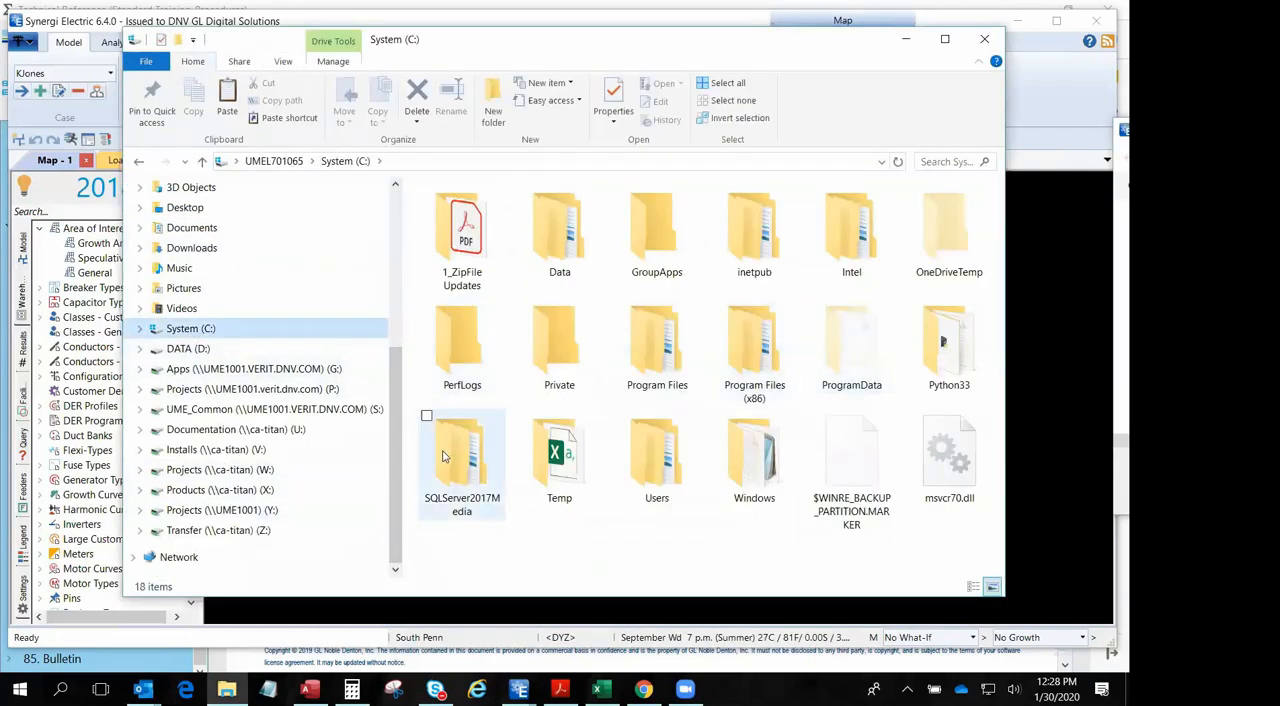
double_click(657, 450)
double_click(470, 271)
double_click(477, 324)
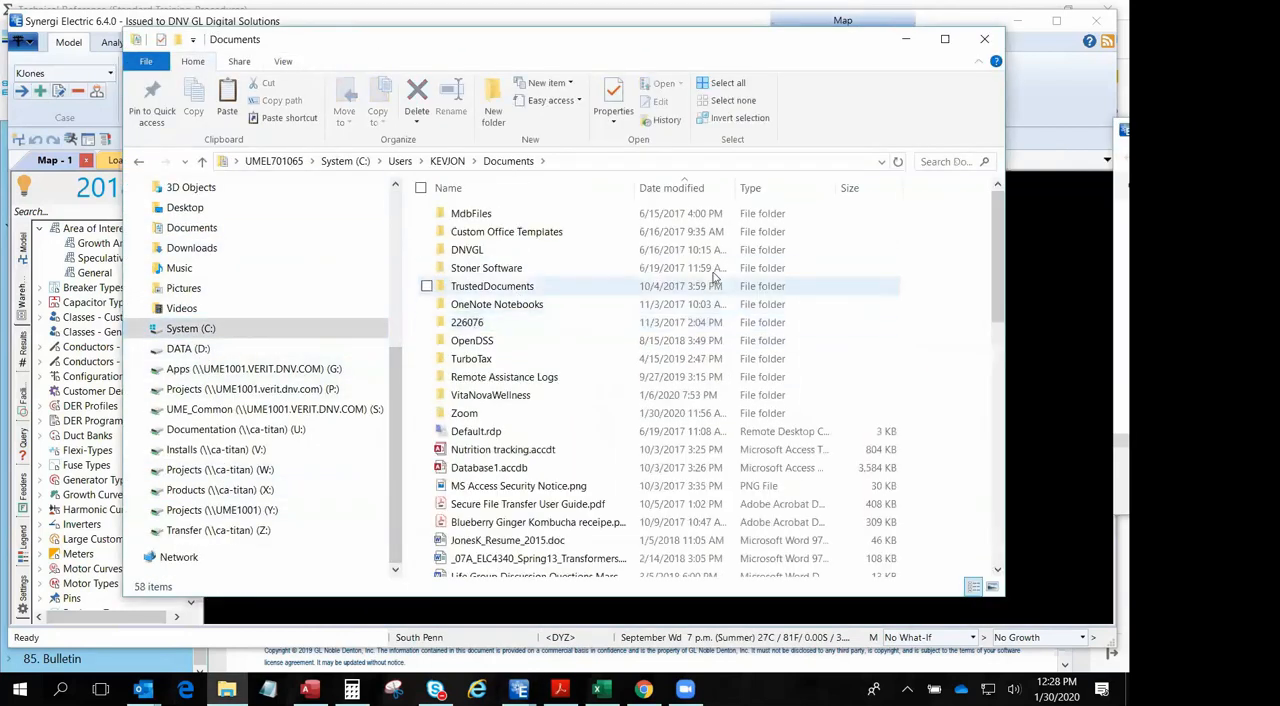
double_click(470, 250)
left_click(484, 222)
double_click(484, 218)
double_click(470, 214)
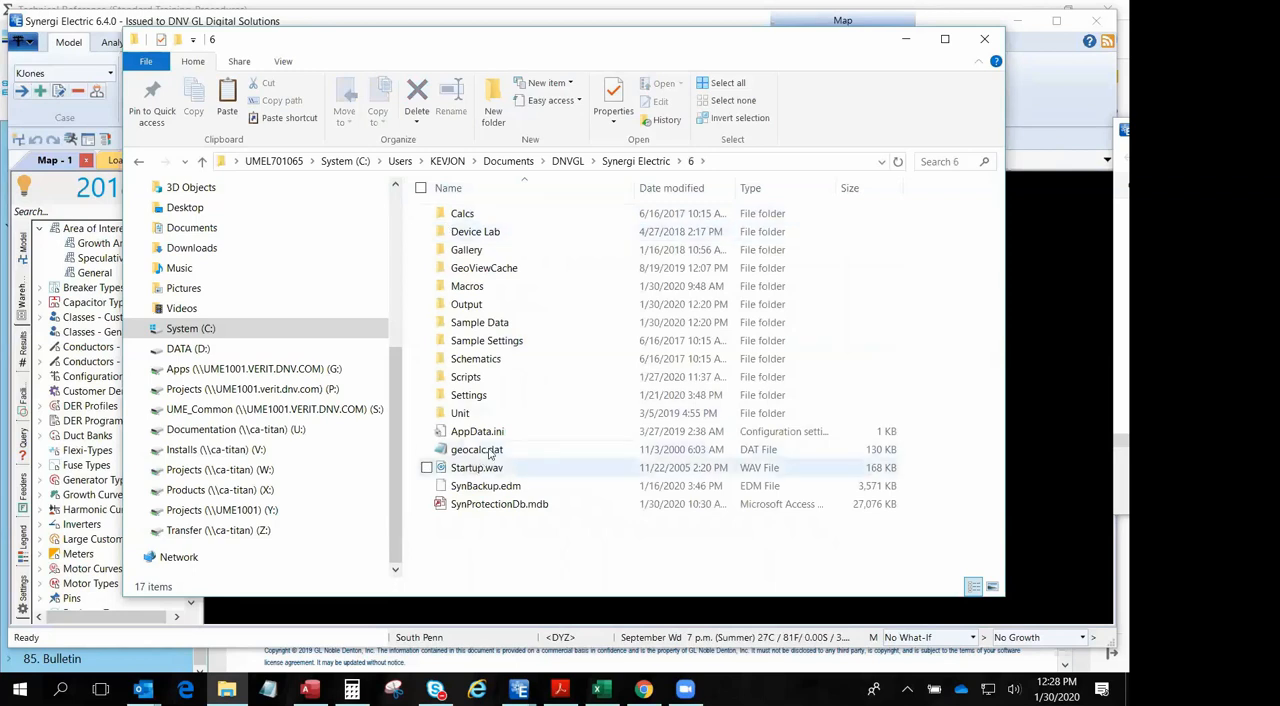
left_click(1050, 372)
left_click(227, 689)
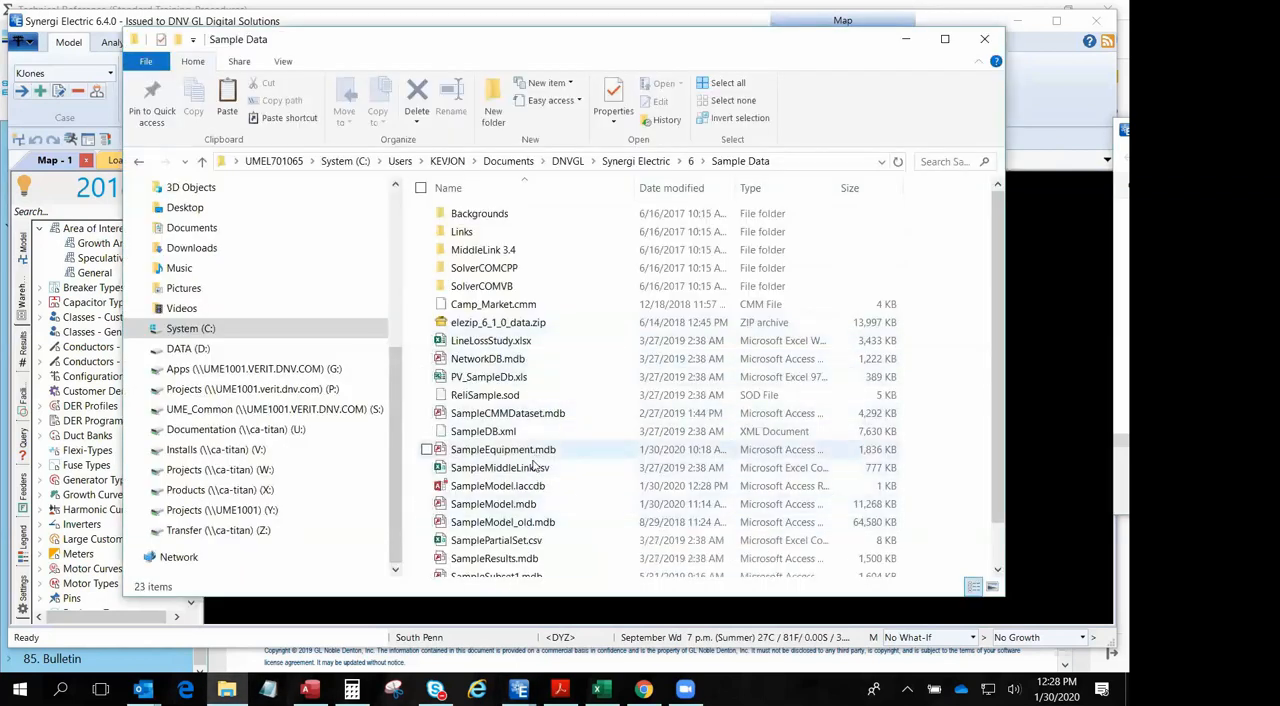
double_click(490, 506)
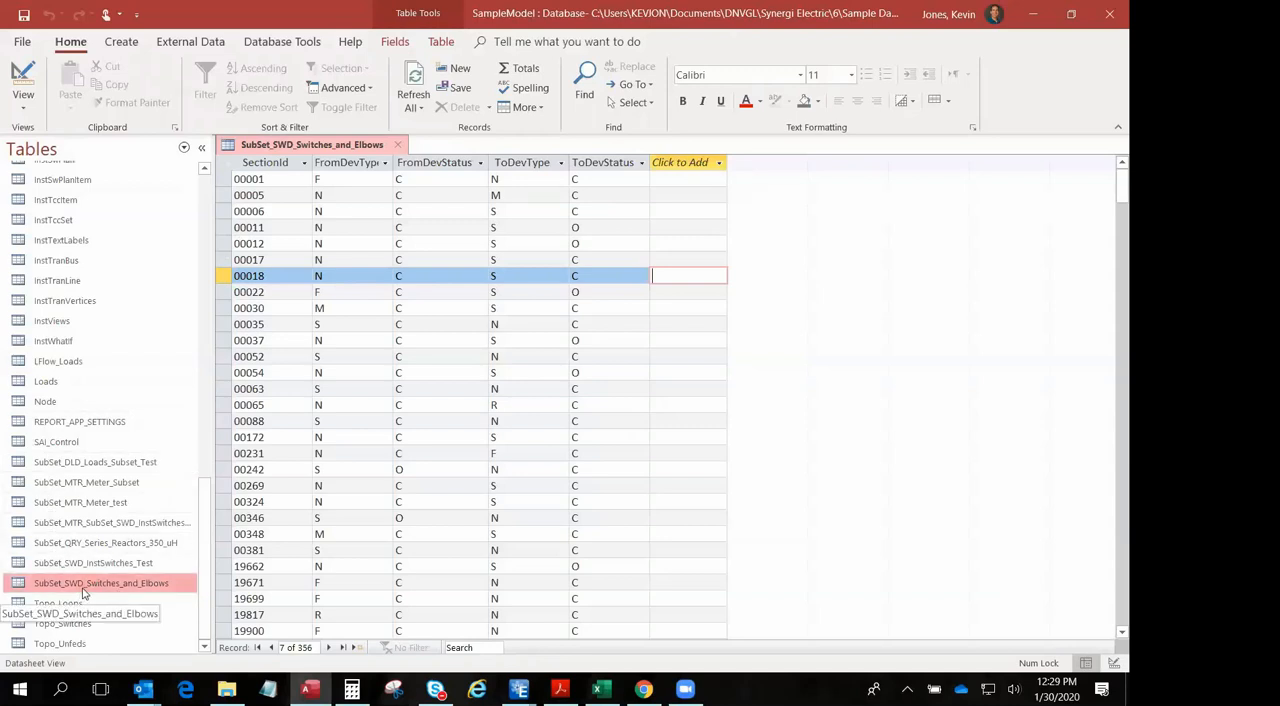
- Examine the SubSet_SWD_Switches_and_Elbows table and the filter values of its FromDevType column, leaving the filter unapplied
left_click(123, 589)
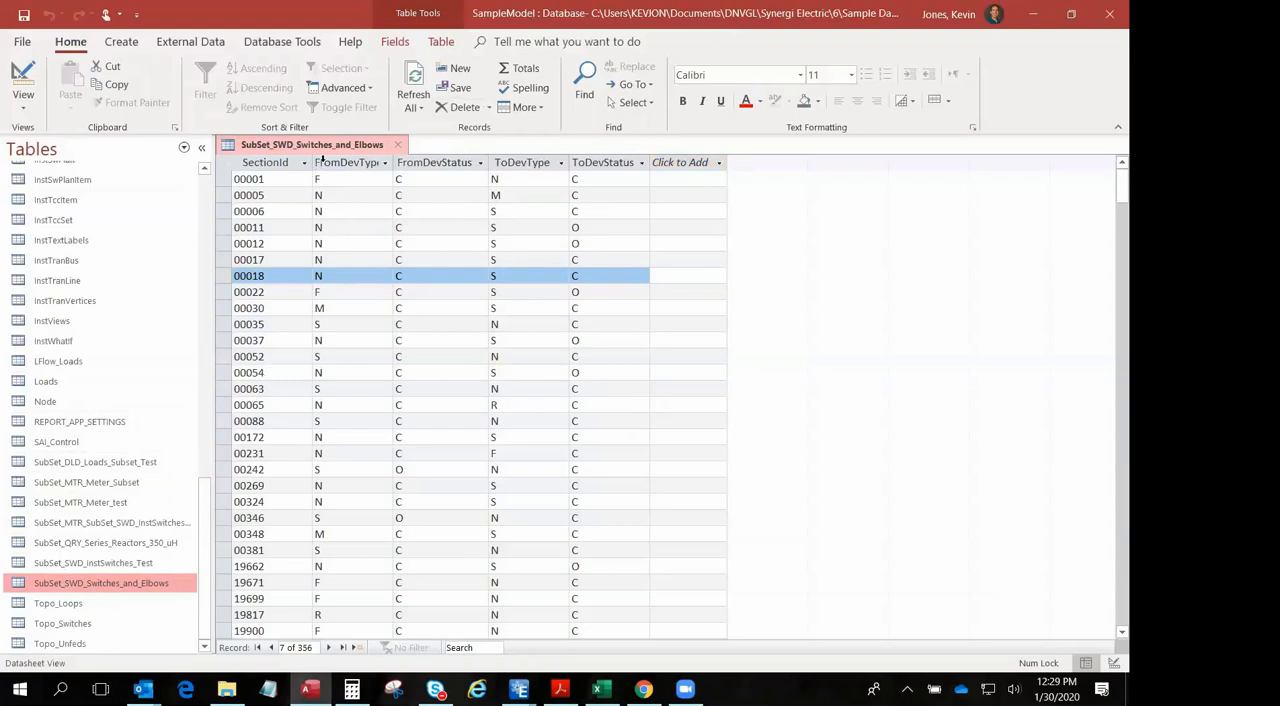
left_click(384, 162)
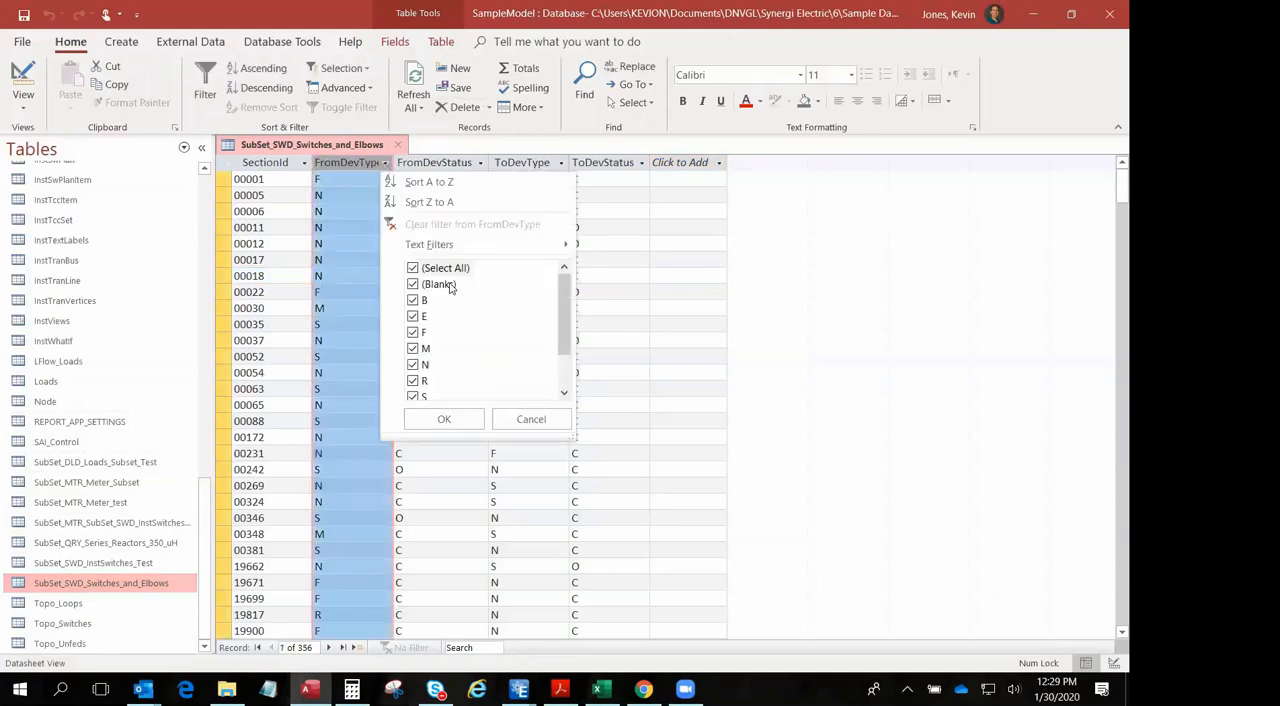
mouse_move(564, 330)
left_mouse_down()
mouse_move(574, 373)
mouse_move(574, 323)
left_mouse_up()
mouse_move(563, 346)
left_mouse_down()
mouse_move(571, 399)
mouse_move(575, 330)
left_mouse_up()
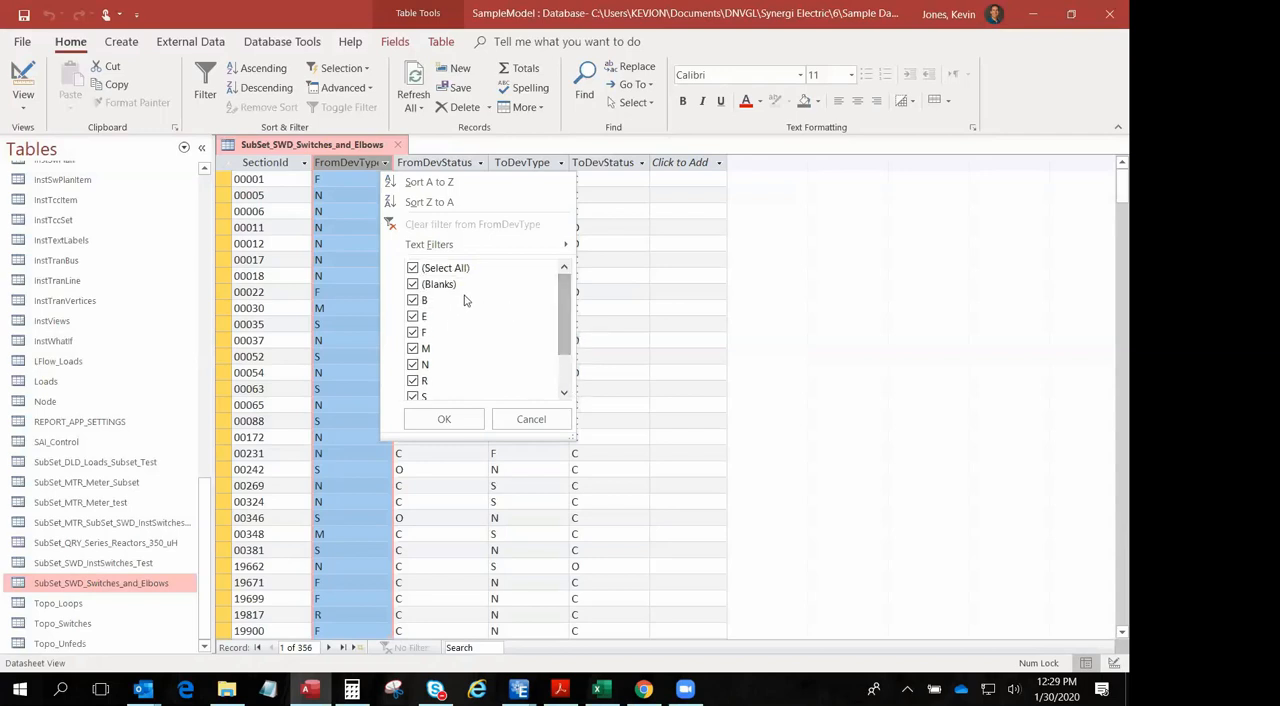
left_click(530, 420)
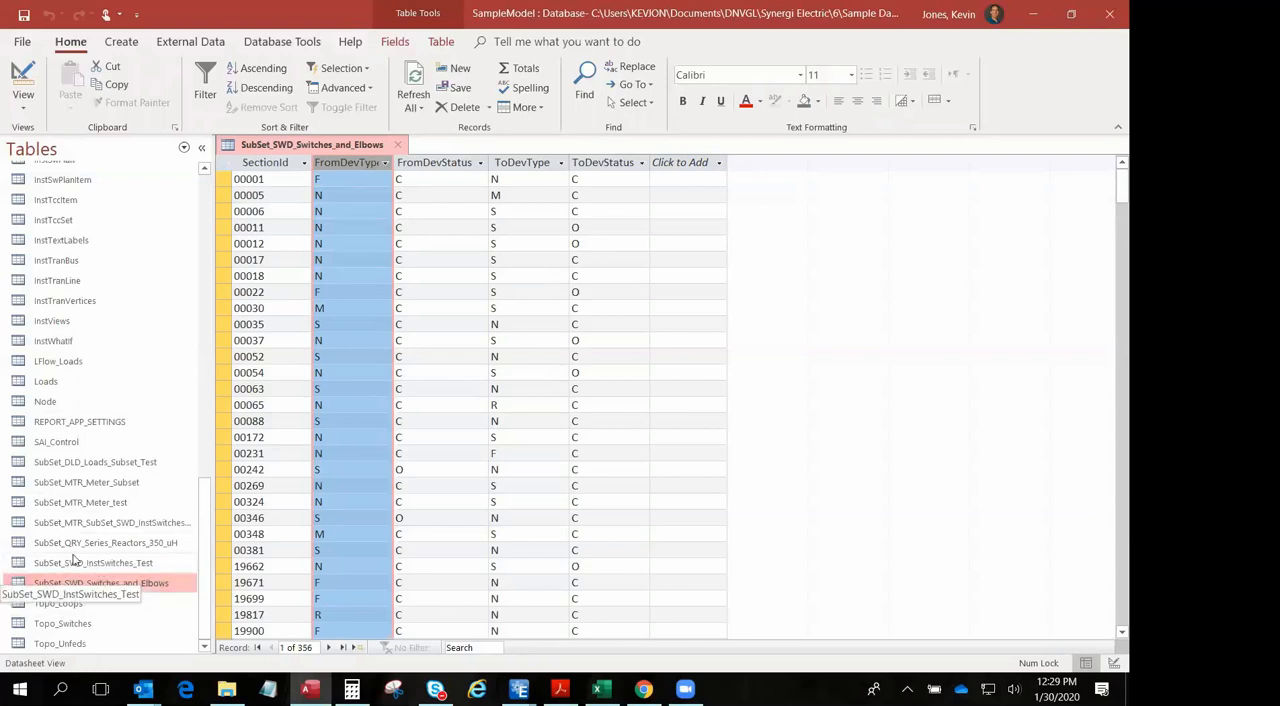
- Open the SubSet_SWD_InstSwitches_Test and SubSet_QRY_Series_Reactors_350_uH tables and inspect the last section's IsInQuerySet value and the table list
double_click(76, 562)
double_click(80, 542)
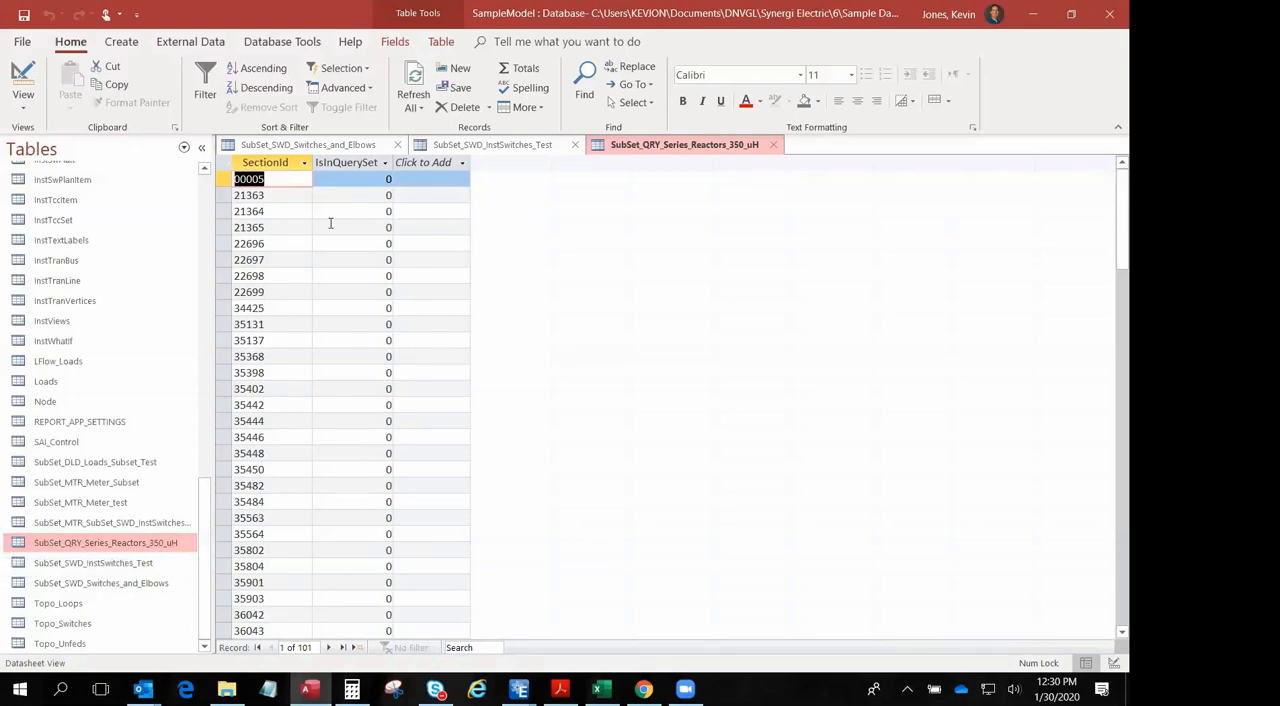
scroll(358, 340, "down", 3)
scroll(358, 340, "down", 20)
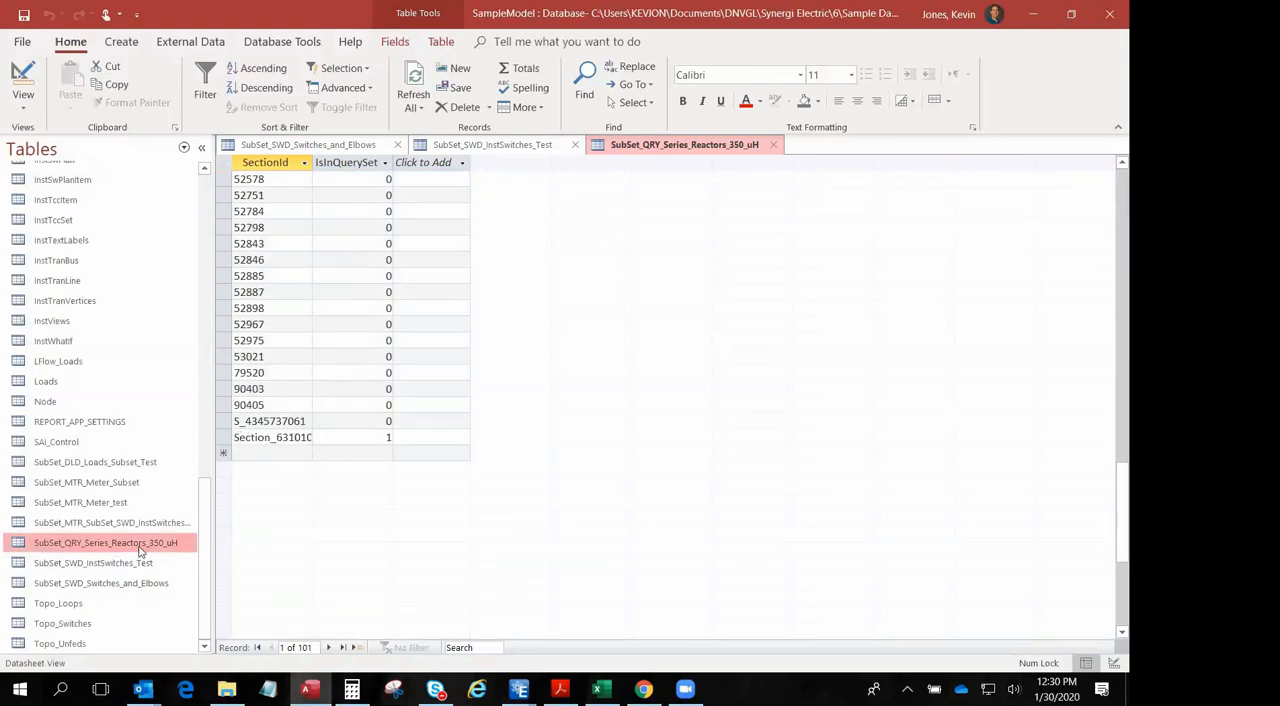
double_click(388, 437)
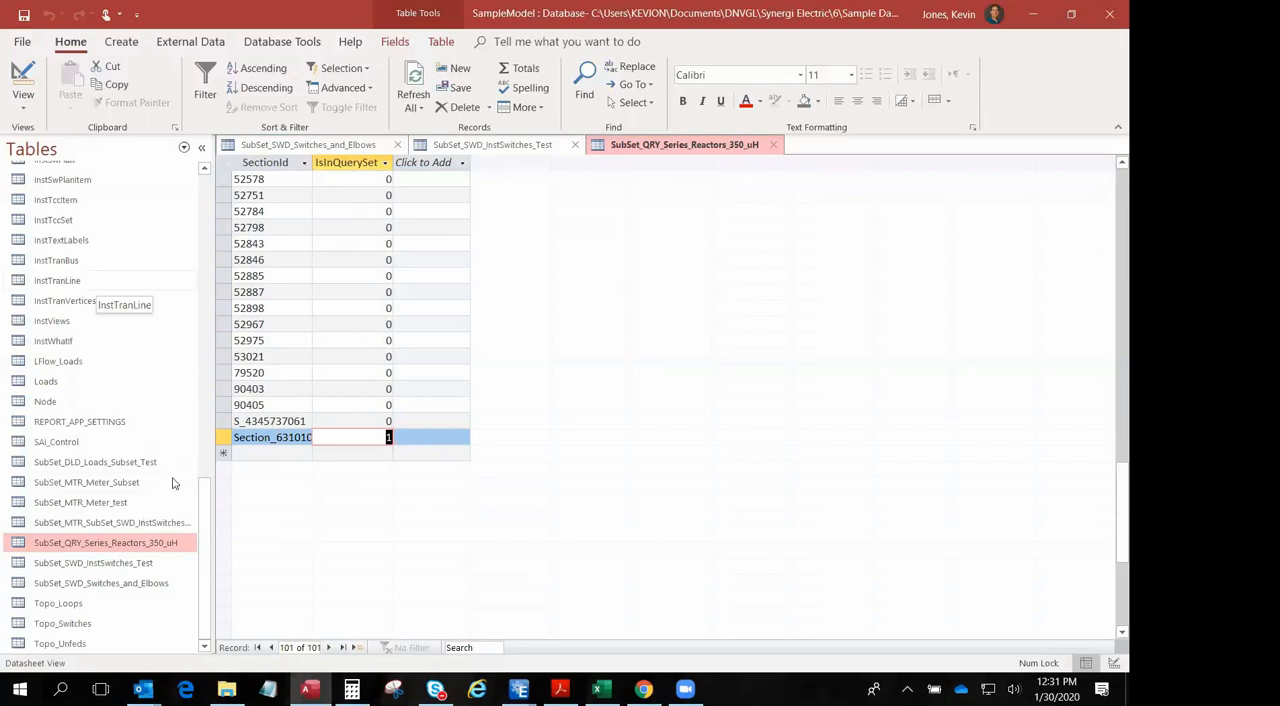
left_click_drag(208, 514, 217, 193)
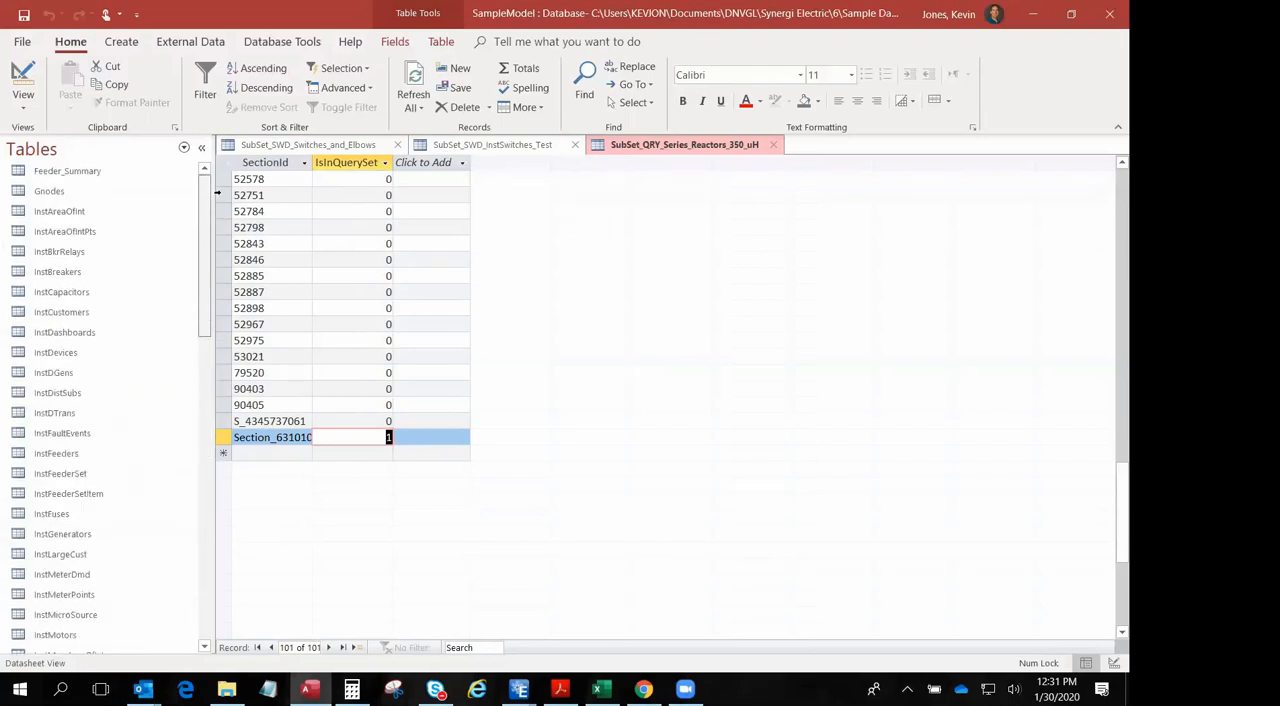
- Switch back to Synergi Electric and finish the Sample Model Subsets source with its Subset contents type
key("alt+Tab")
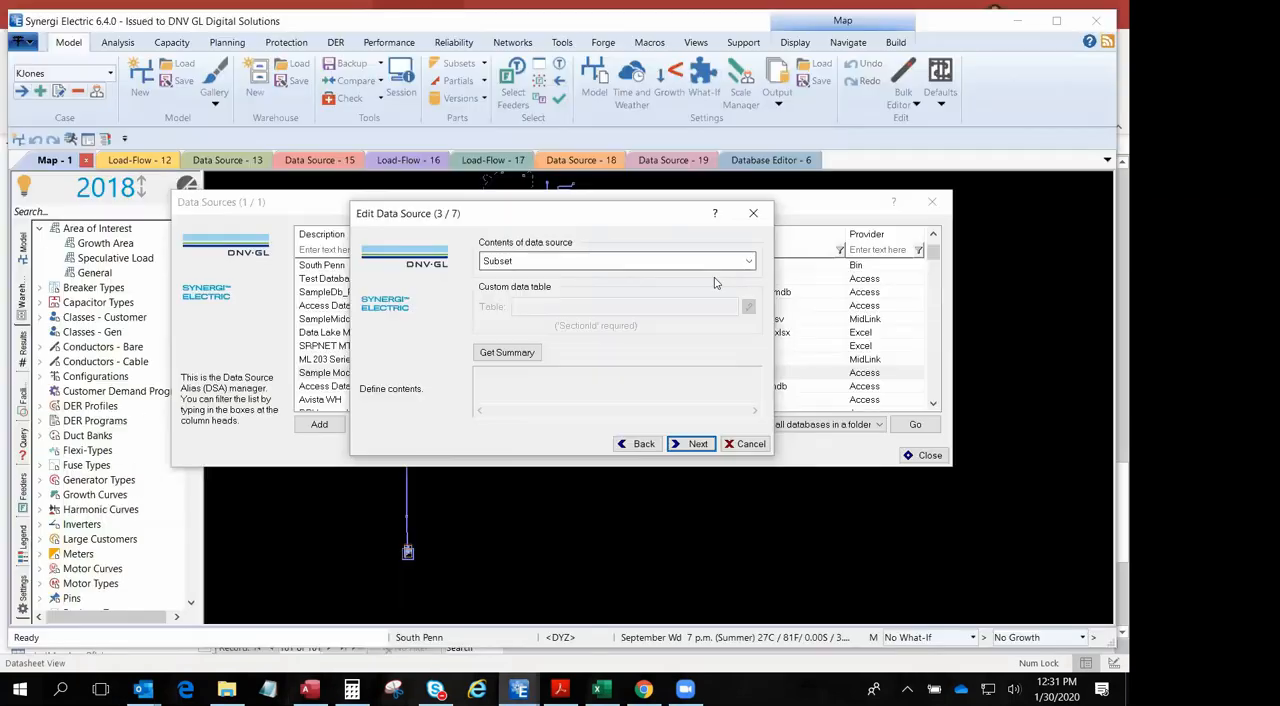
left_click(692, 444)
left_click(690, 444)
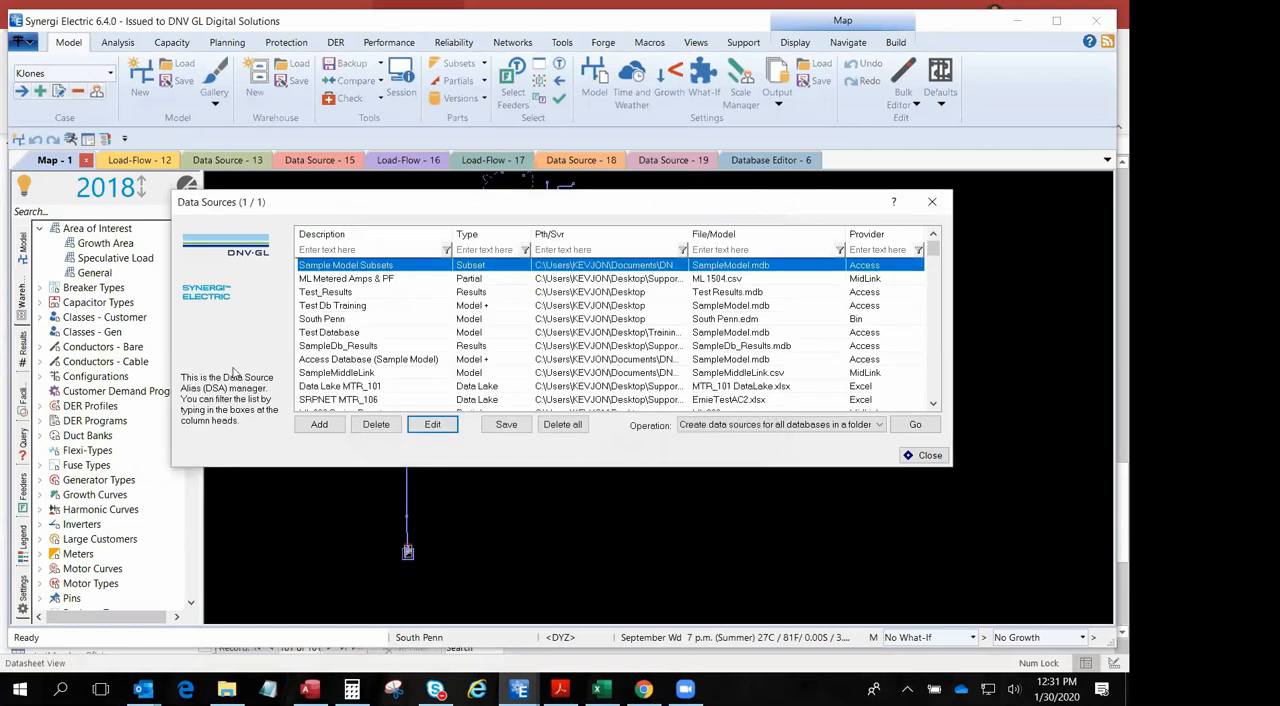
- Open the Data Lake MTR_101 source for editing, check its file path and open MTR_101 DataLake.xlsx in Excel
left_click(404, 387)
double_click(404, 387)
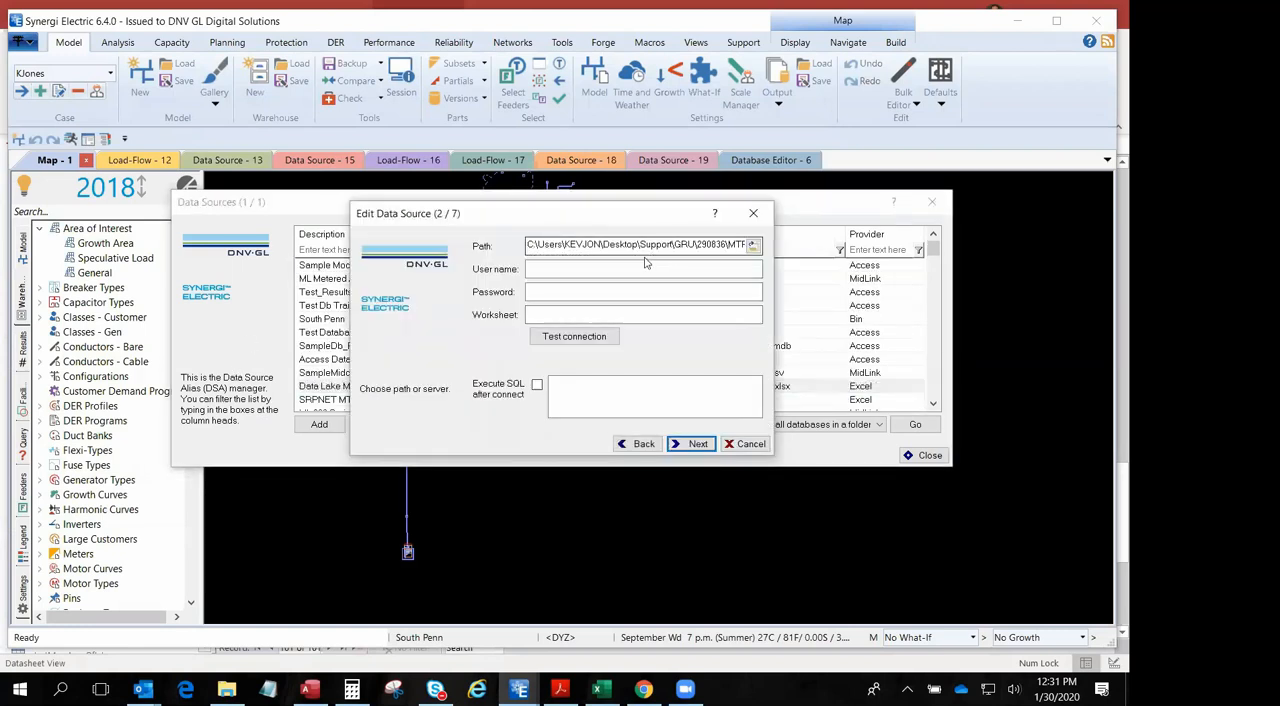
left_click(760, 247)
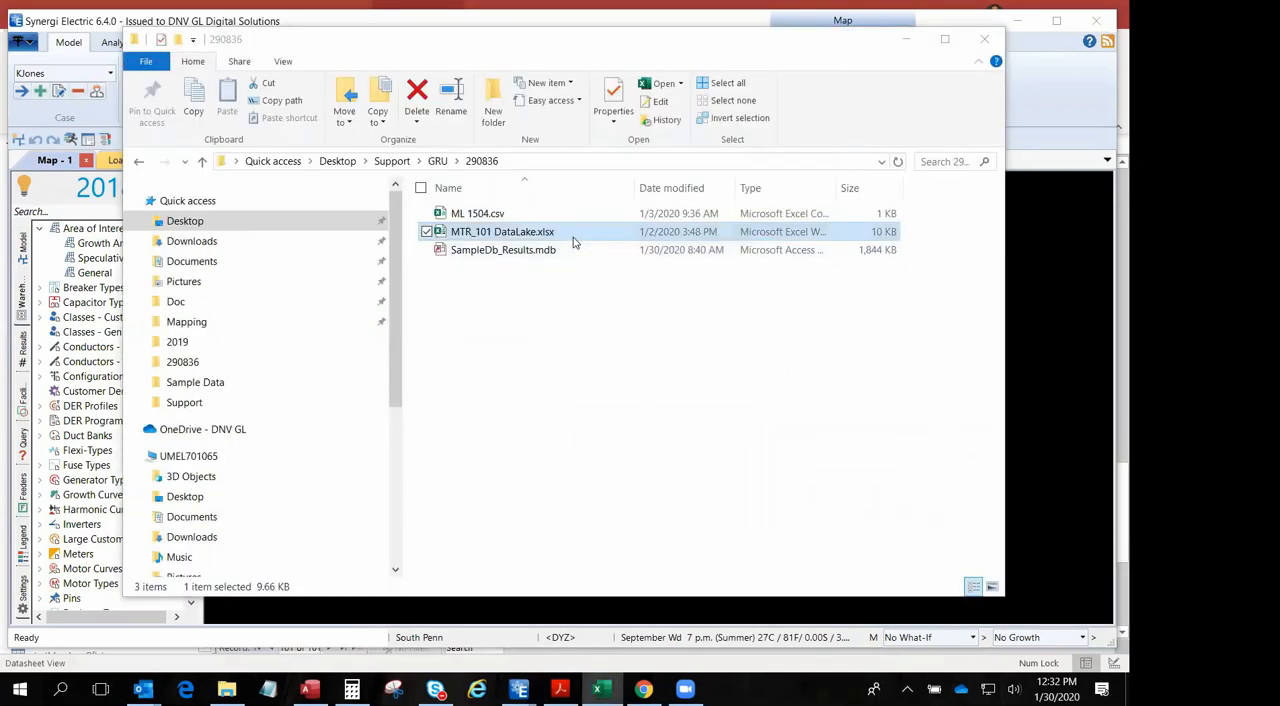
double_click(631, 240)
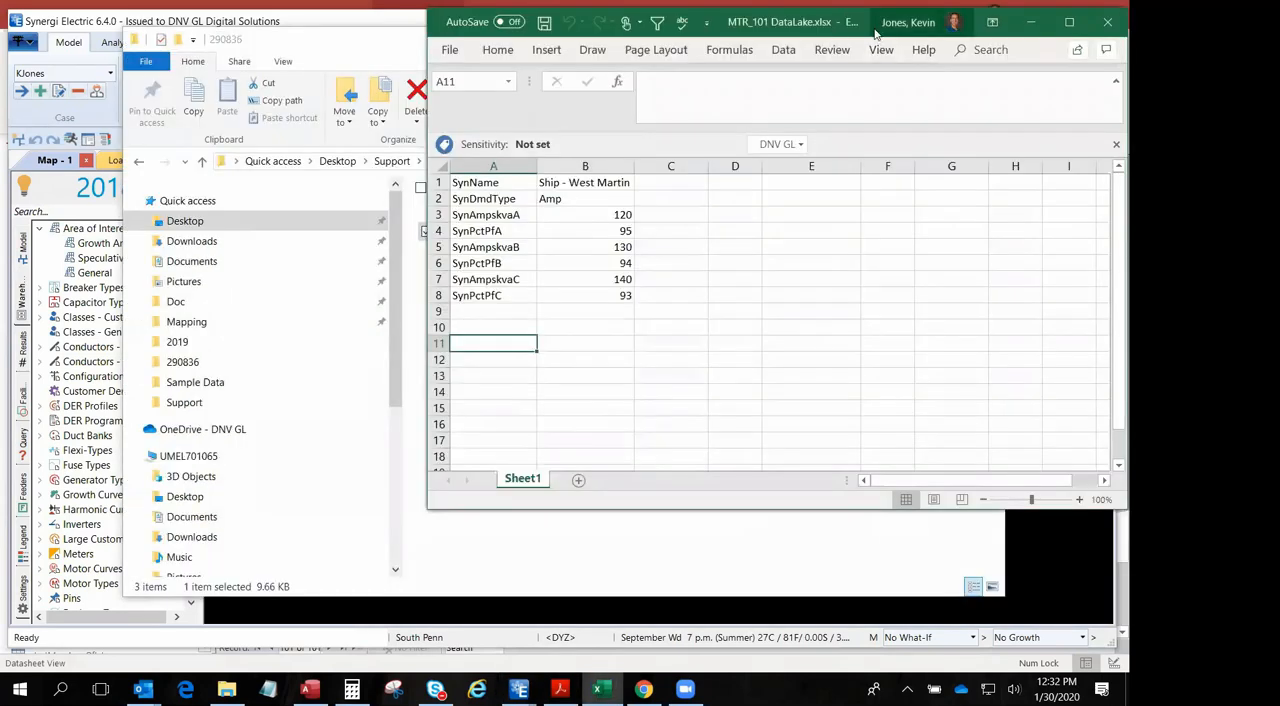
- Examine the meter name, the demand type and the phase amp entries in MTR_101 DataLake.xlsx
left_click_drag(875, 33, 699, 73)
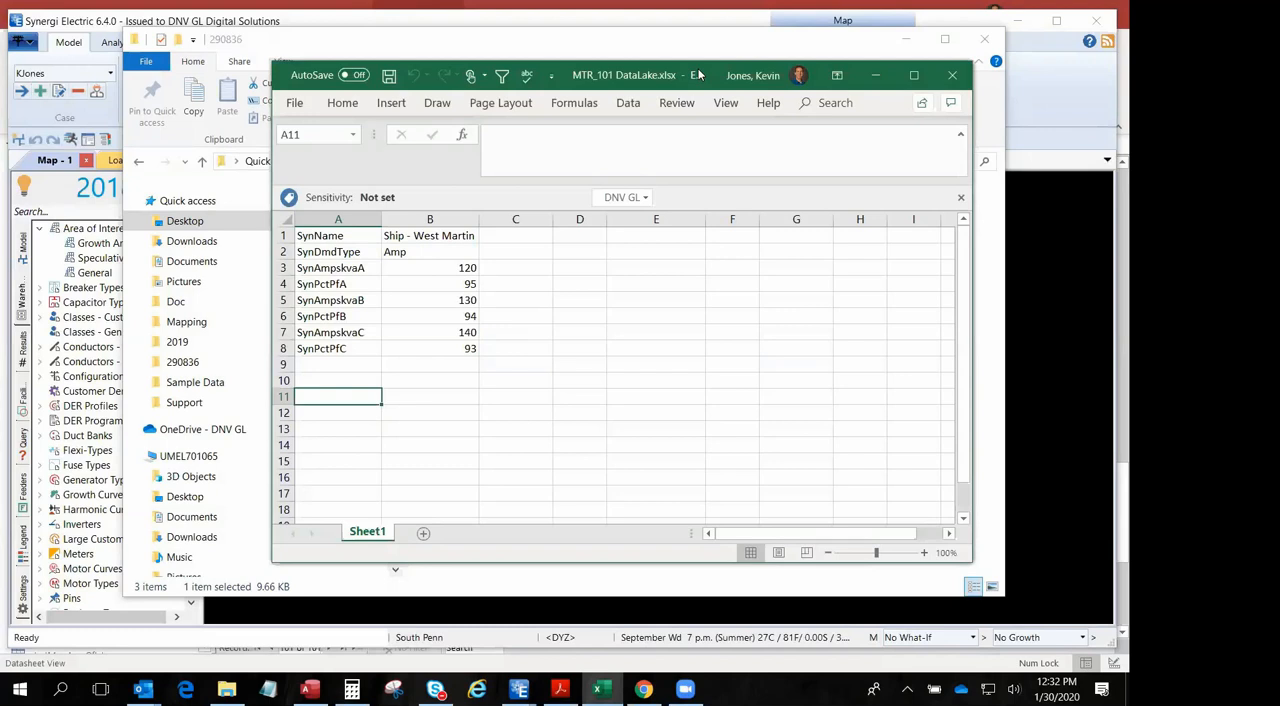
left_click(458, 250)
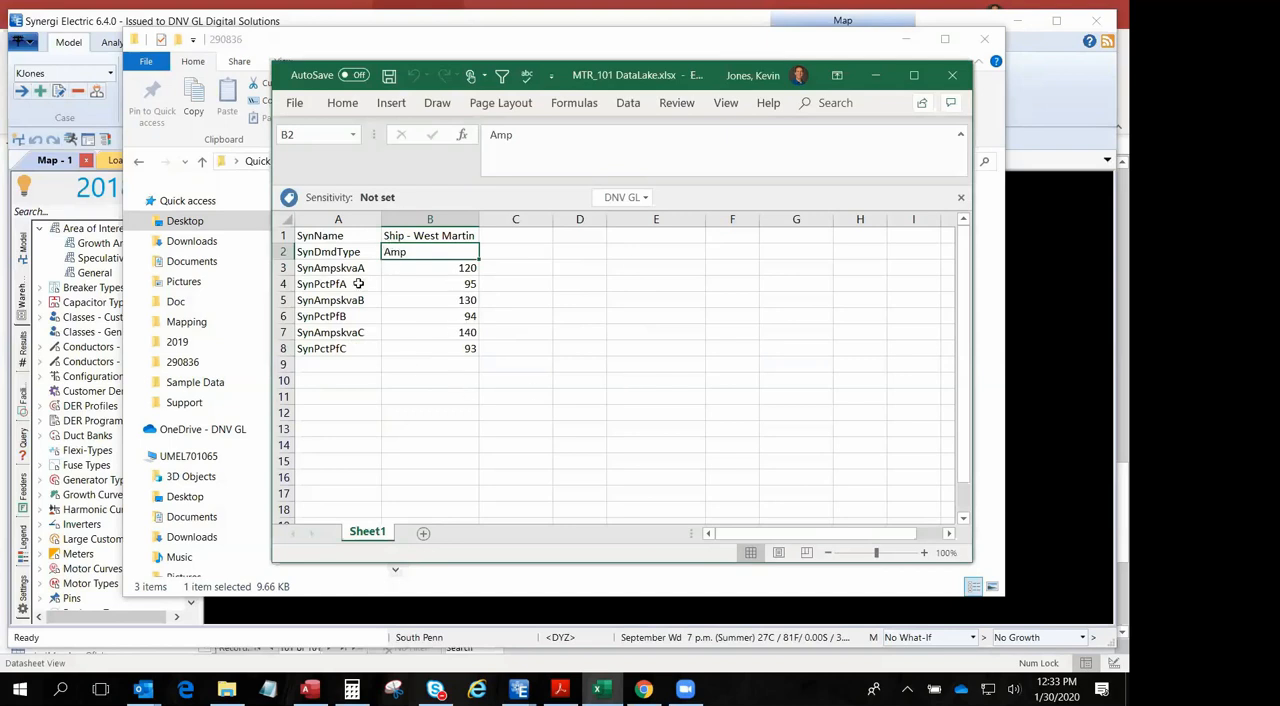
left_click(430, 267)
left_click(436, 298)
left_click(431, 334)
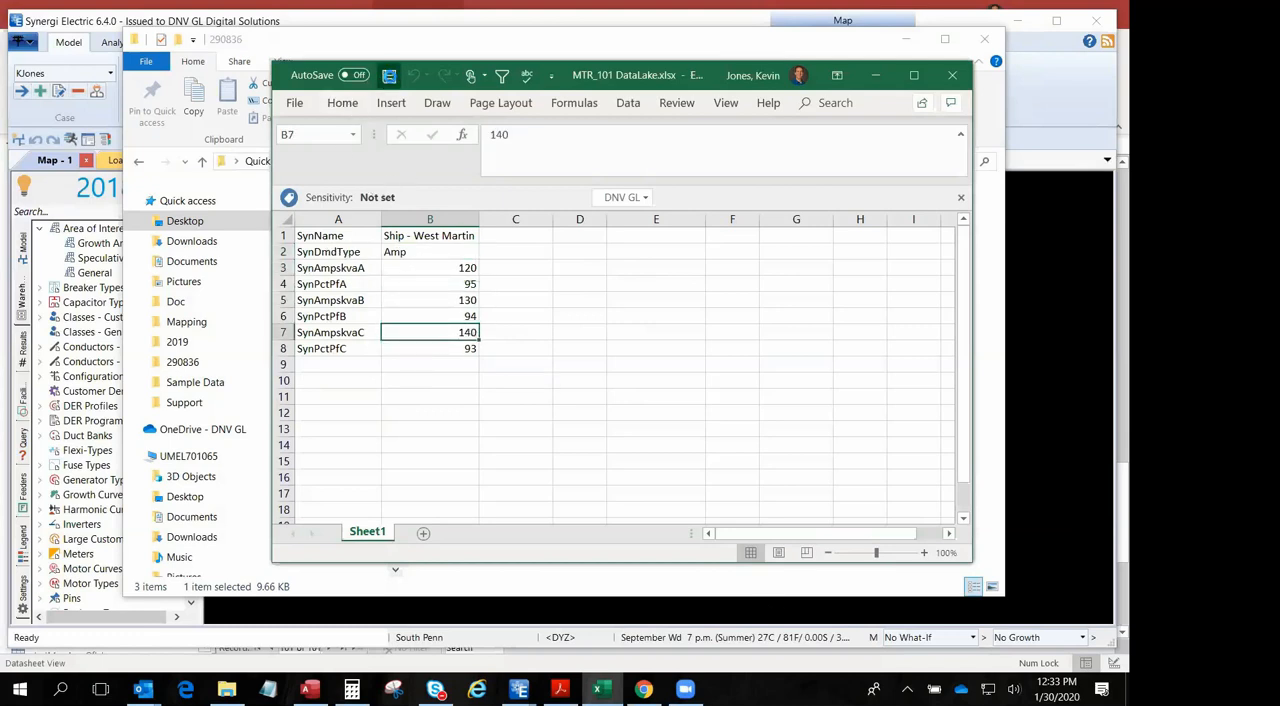
- Close the workbook, return to Synergi Electric, finish the Data Lake MTR_101 source with its Data Lake contents type and close the data source manager
left_click(954, 77)
left_click(906, 40)
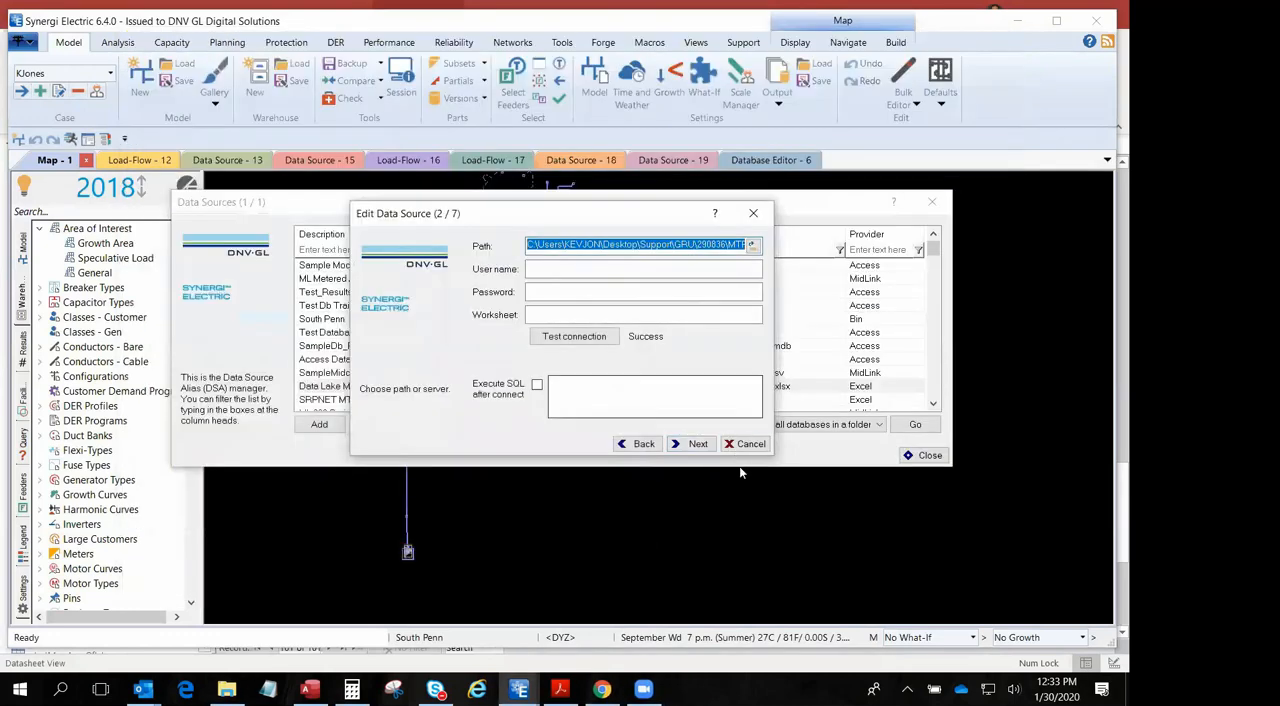
left_click(689, 445)
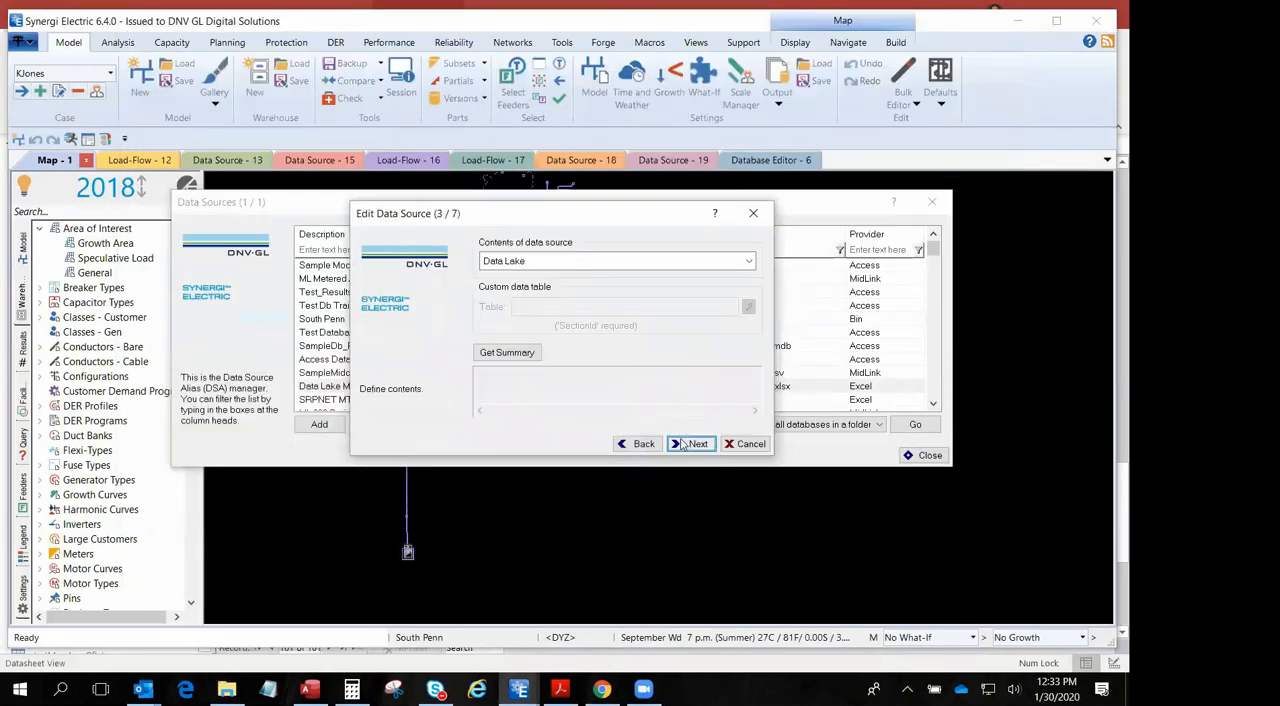
left_click(689, 444)
left_click(691, 444)
left_click(1005, 452)
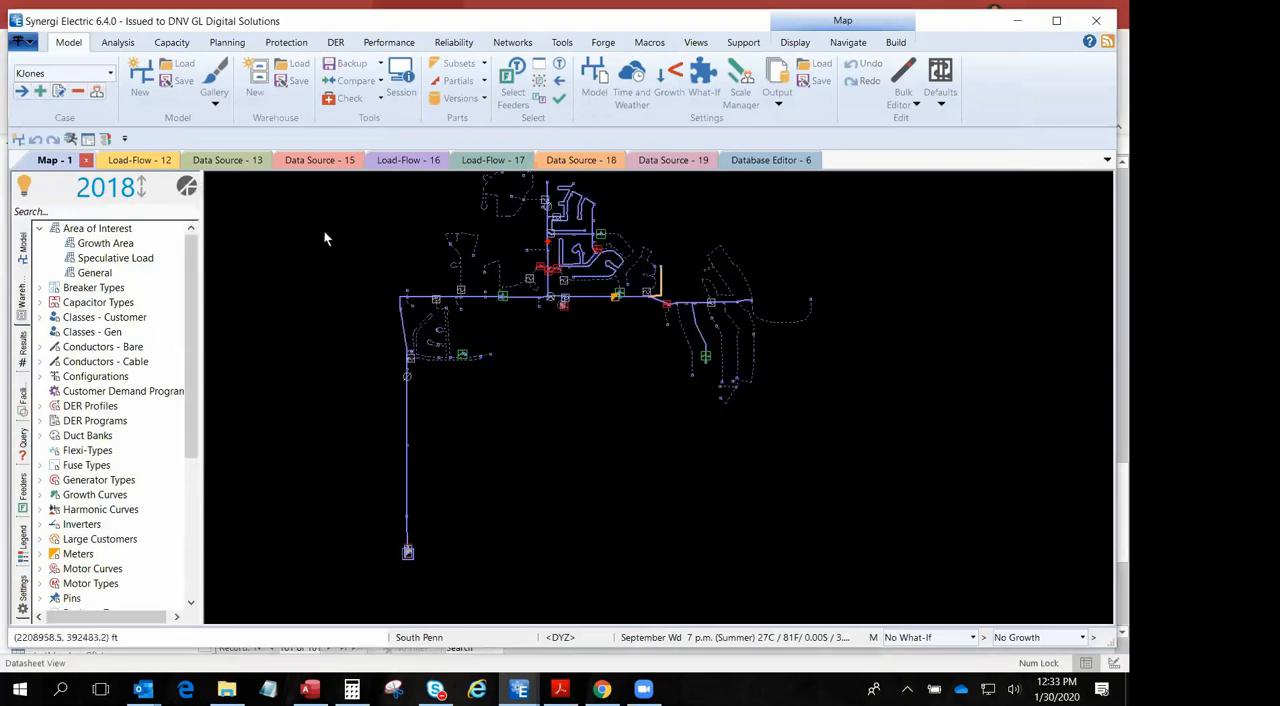
- View the Data Lake spreadsheet import setup with the Data Lake MTR_101 source, leaving it without importing
left_click(603, 42)
left_click(371, 78)
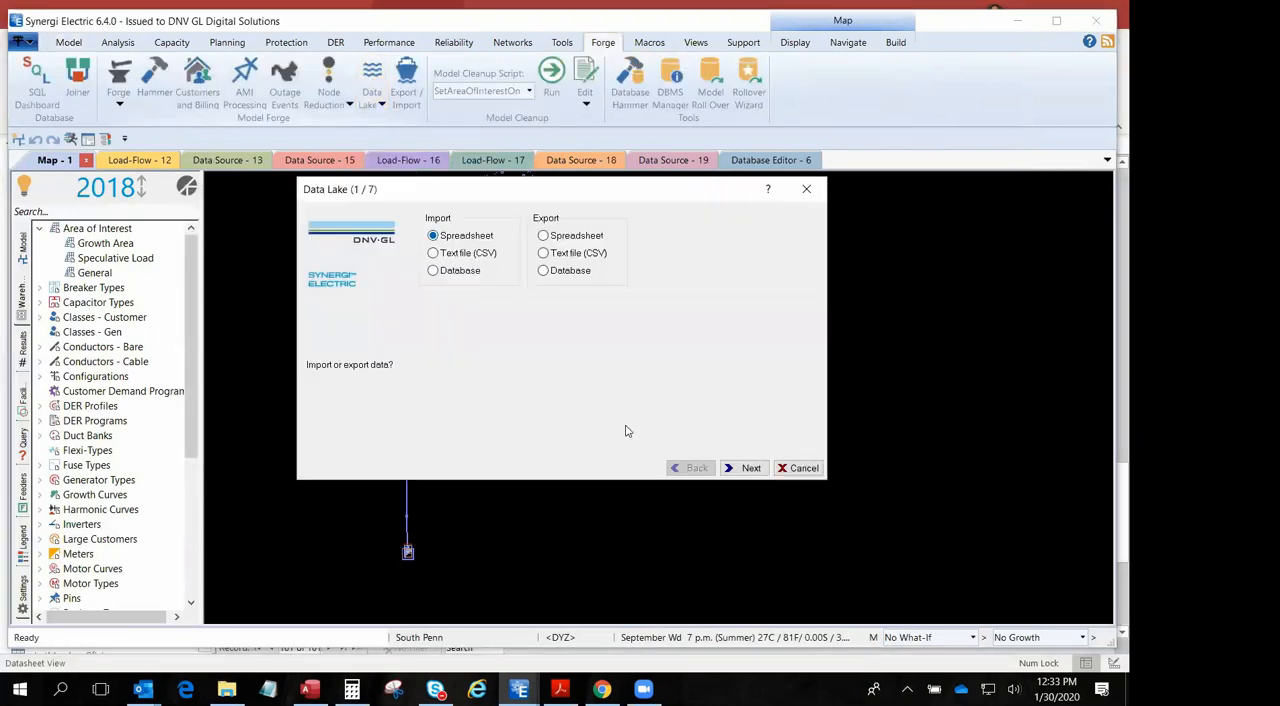
left_click(742, 470)
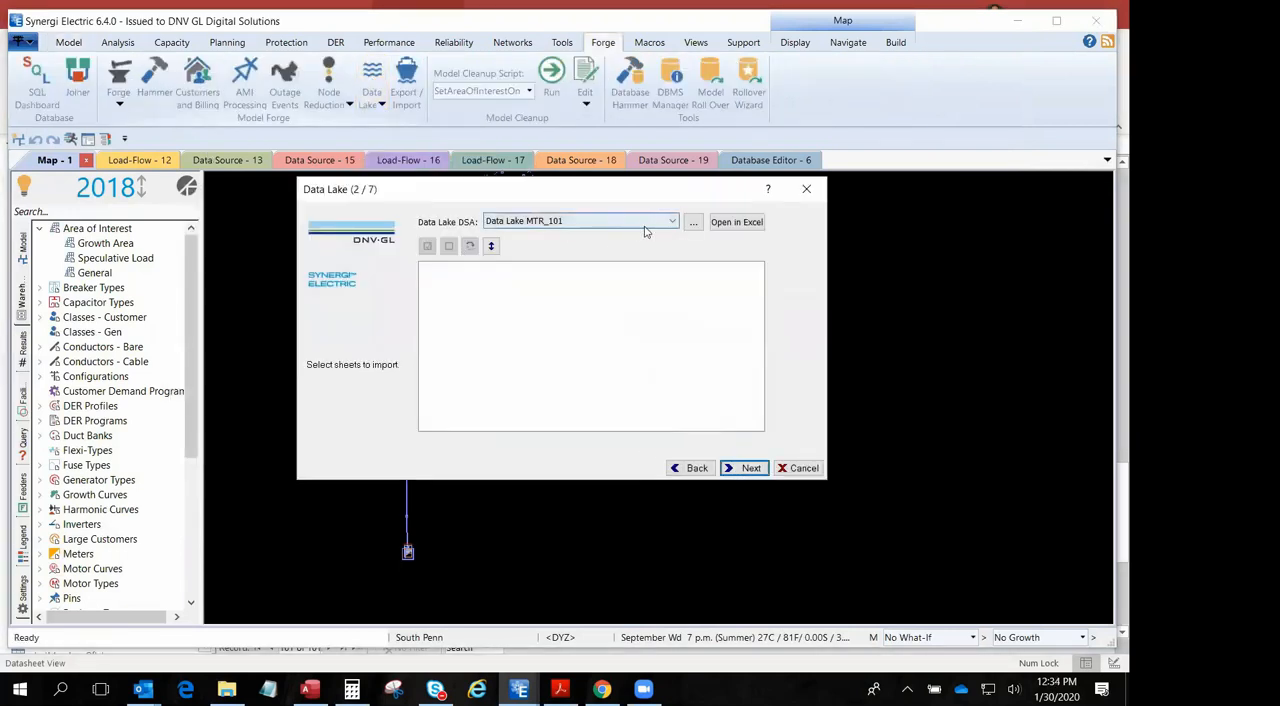
left_click(720, 224)
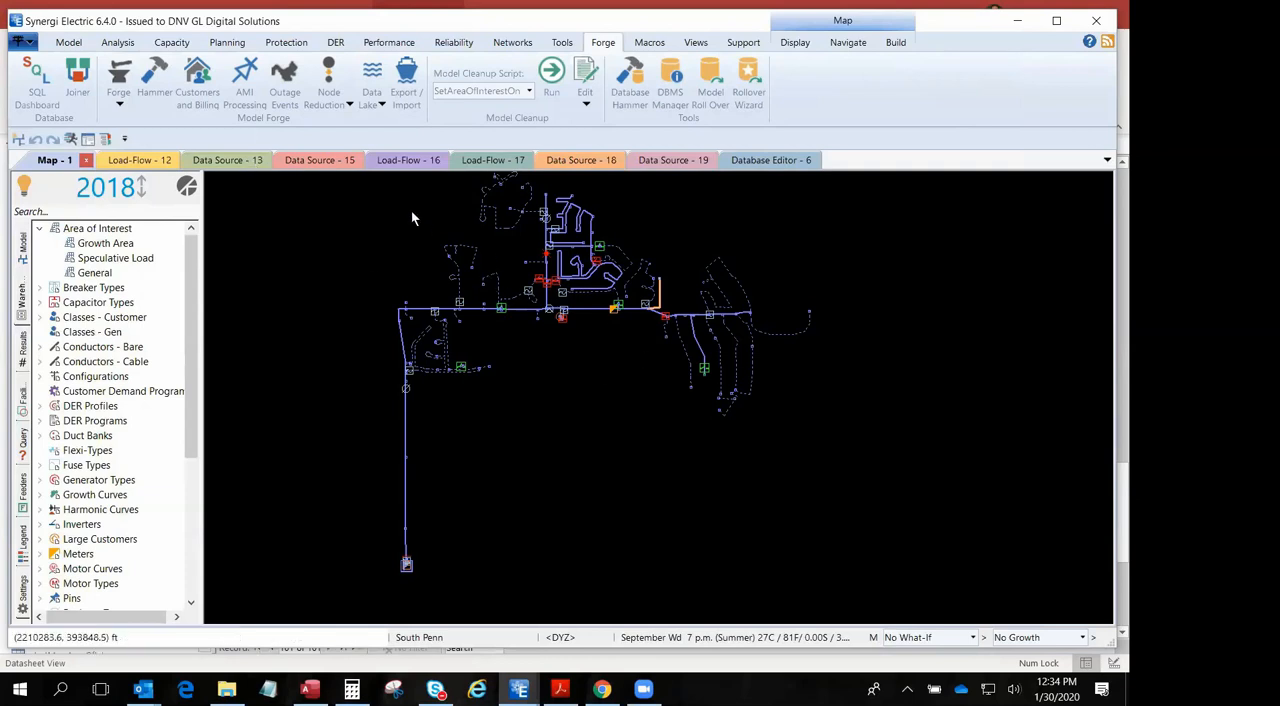
scroll(405, 245, "down", 1)
scroll(391, 258, "down", 1)
left_click_drag(390, 265, 431, 261)
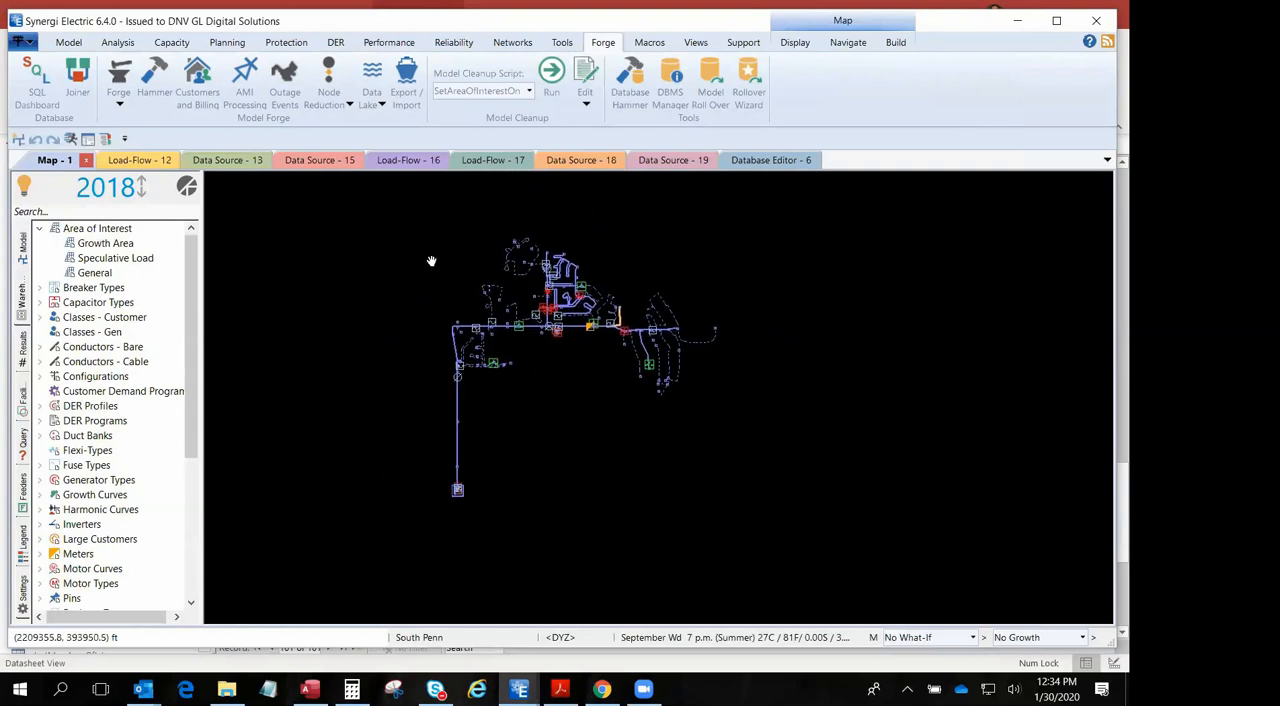
left_click(66, 44)
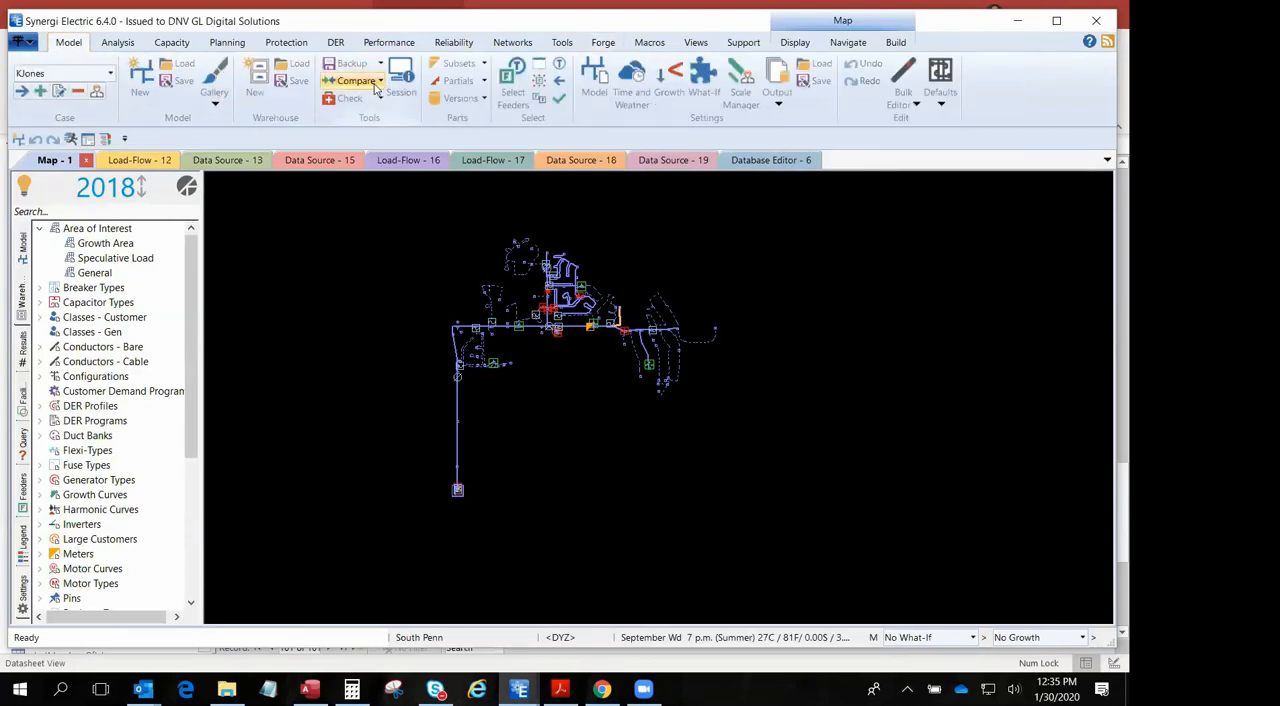
- Open the Startup recipe macro in Notepad and place its window so the whole script can be read
left_click(649, 42)
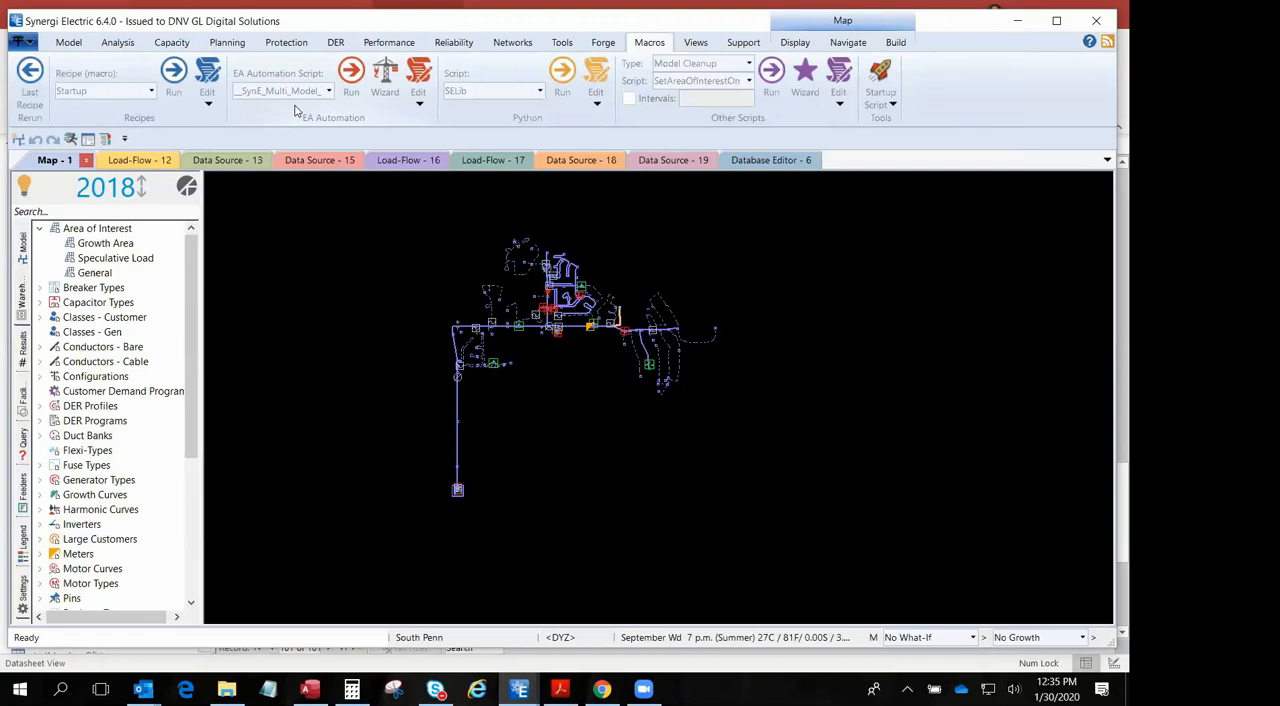
left_click(151, 91)
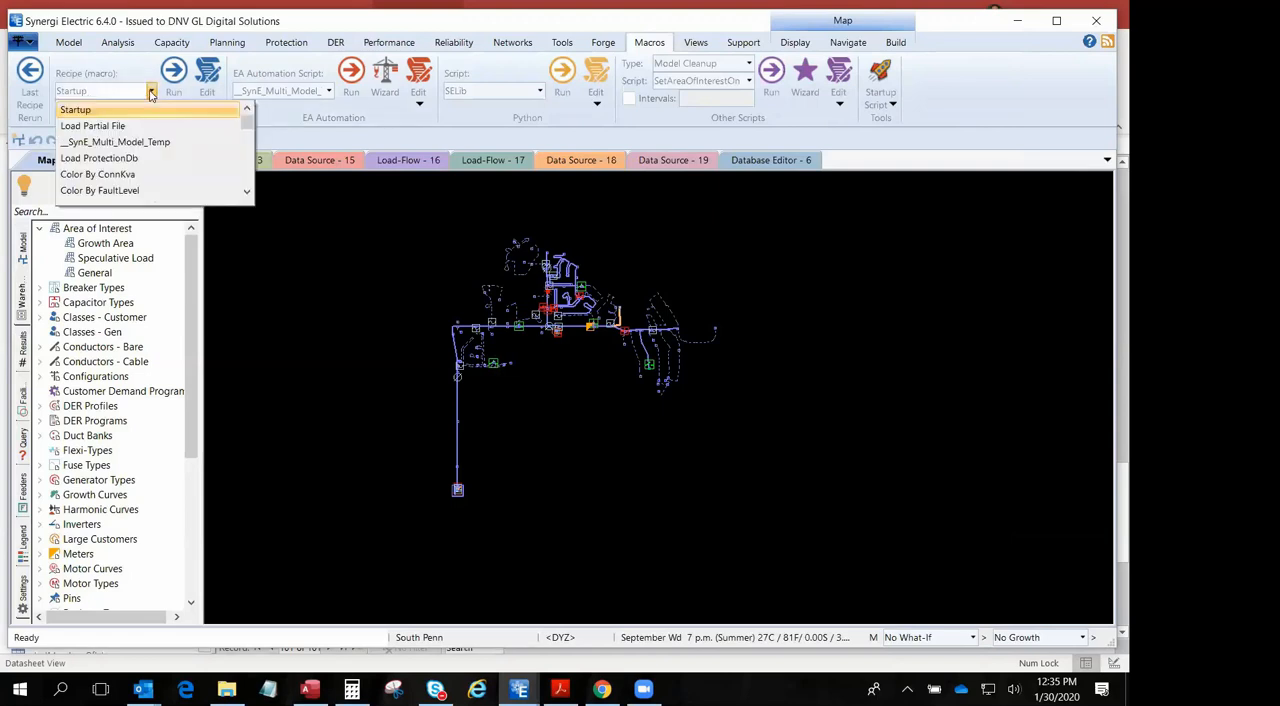
left_click(95, 112)
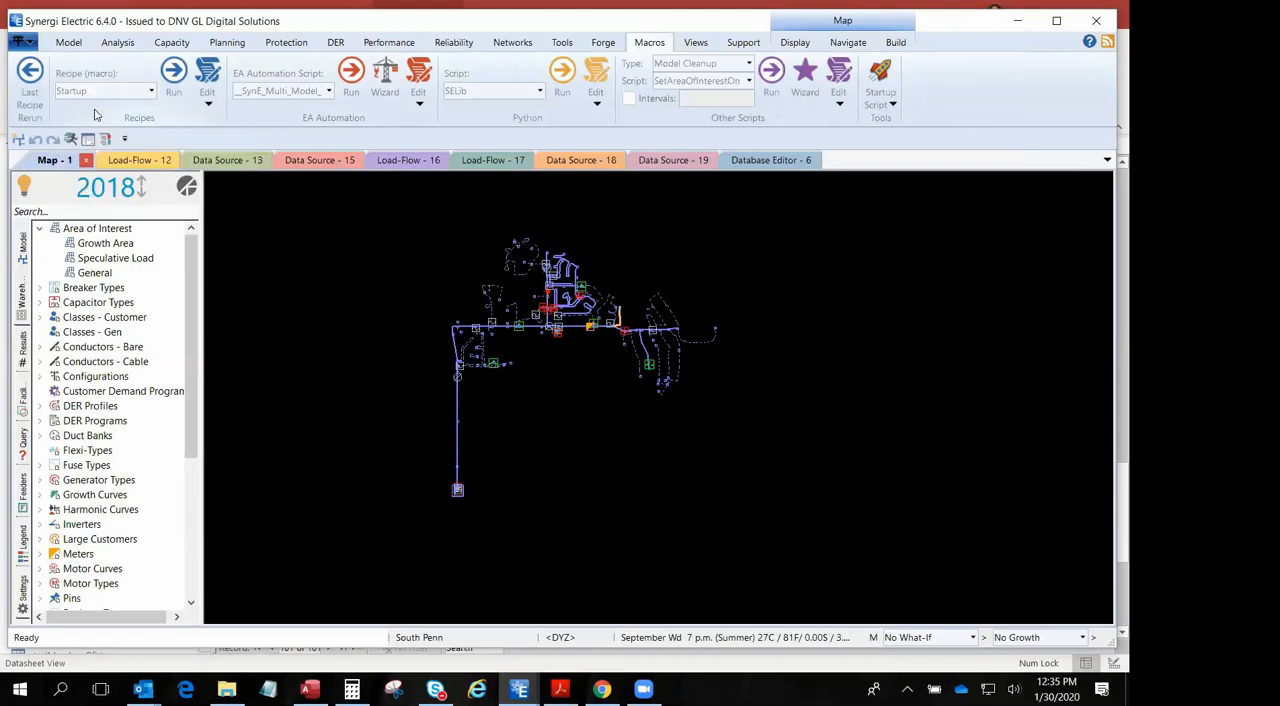
left_click(208, 100)
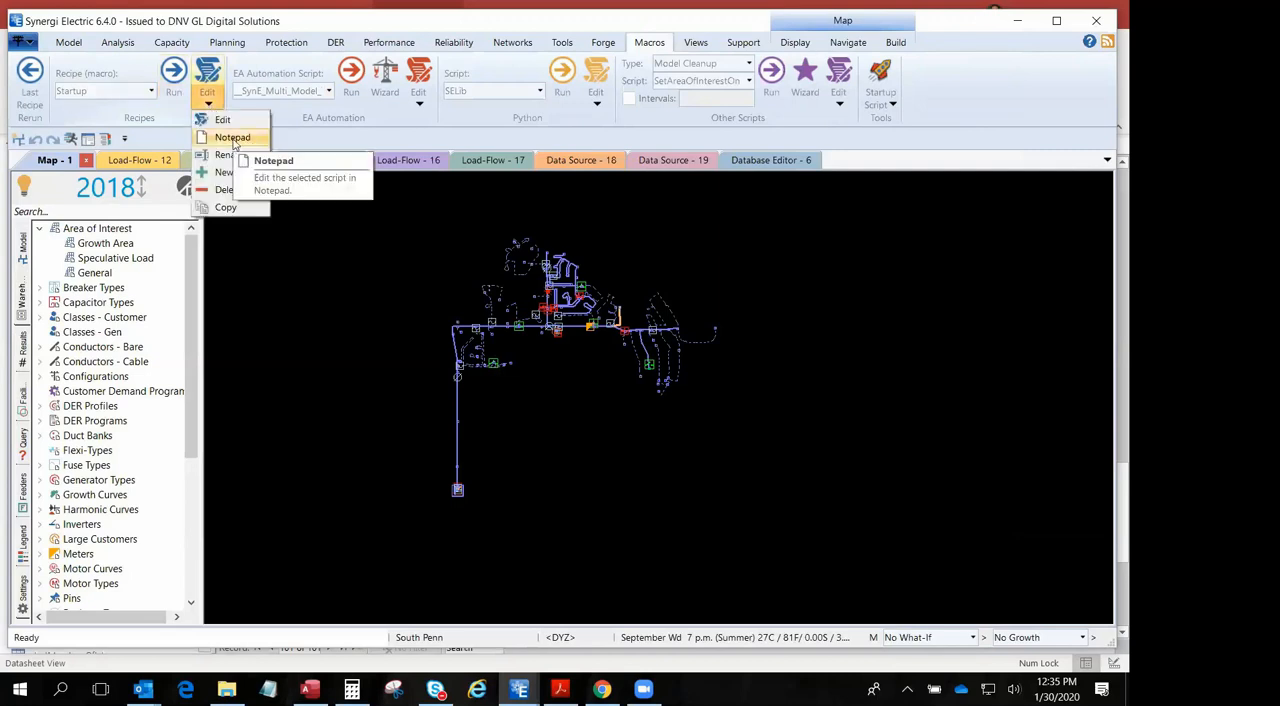
left_click(236, 140)
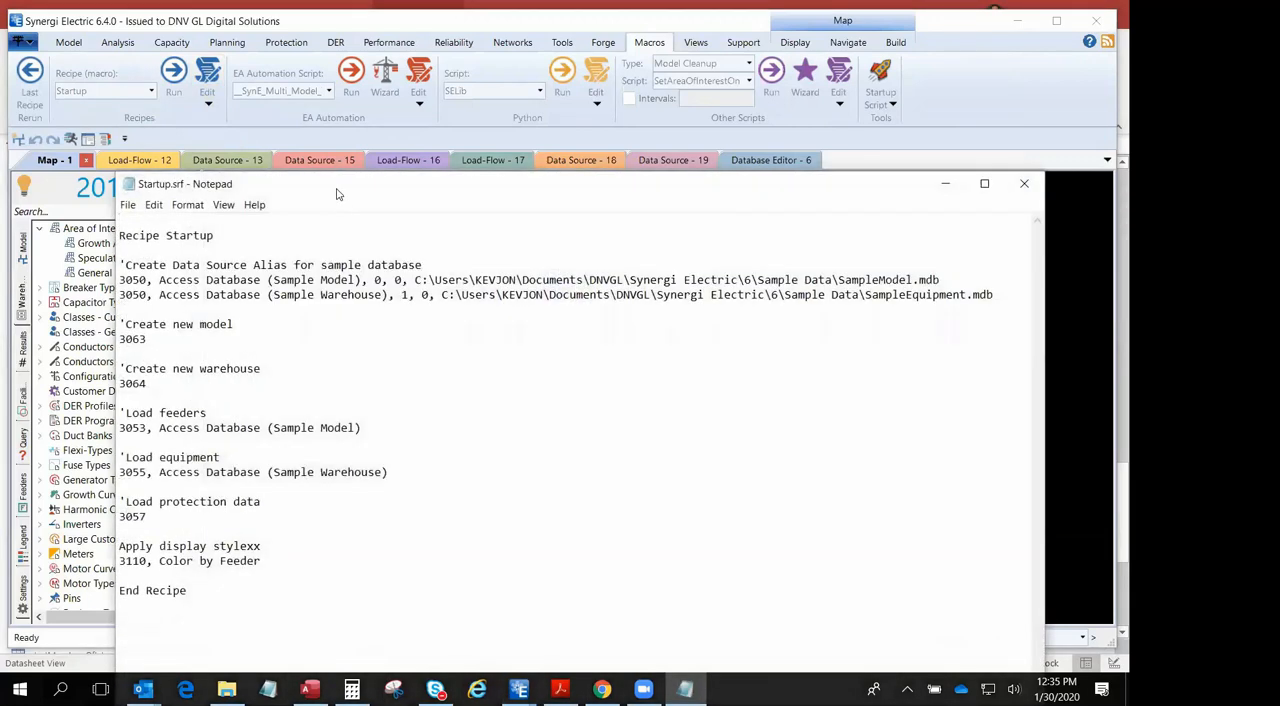
left_click_drag(336, 189, 291, 54)
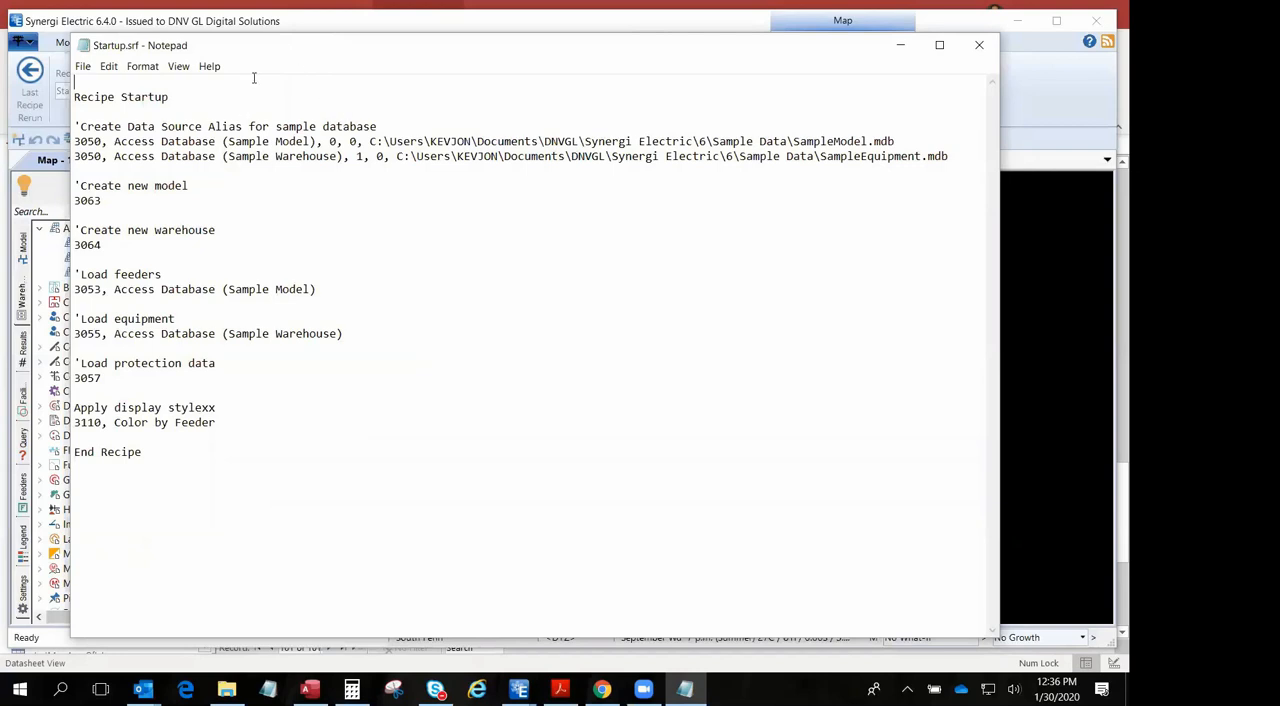
left_click_drag(247, 56, 231, 62)
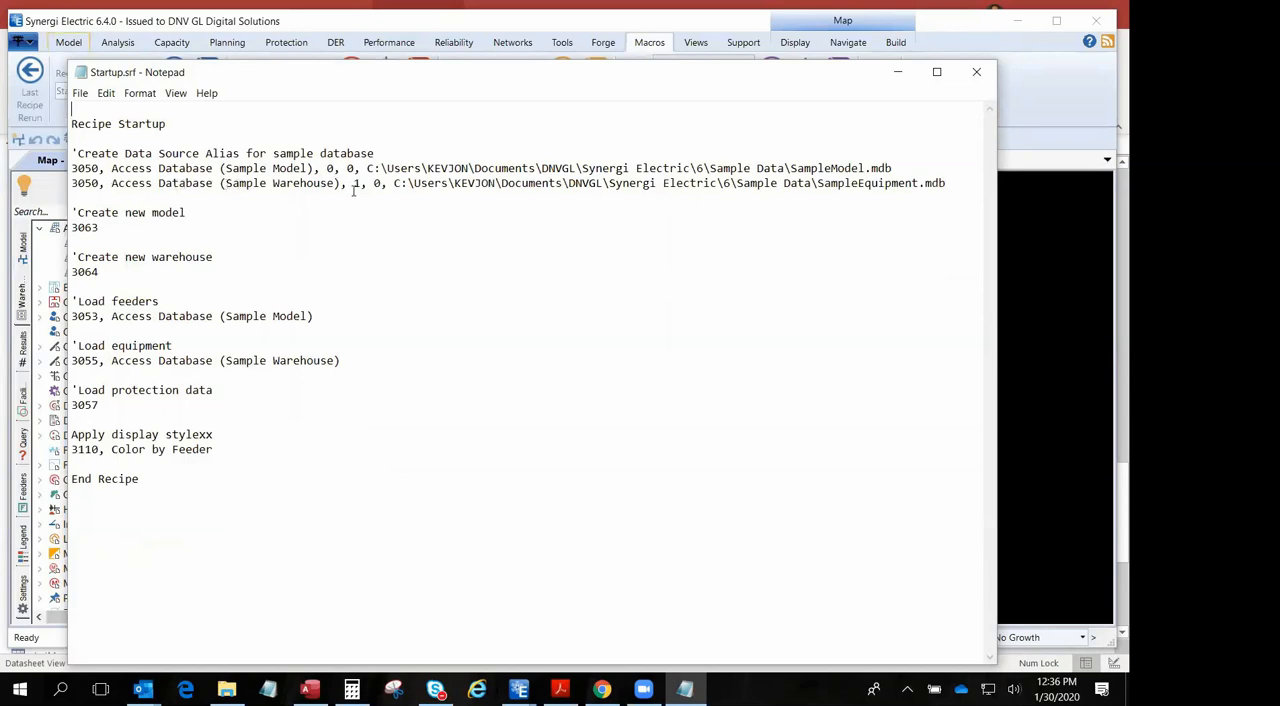
- Examine the 3050 data source alias lines, their type parameters and file path, and the new model and warehouse commands
left_click(326, 168)
double_click(354, 183)
left_click_drag(366, 168, 897, 171)
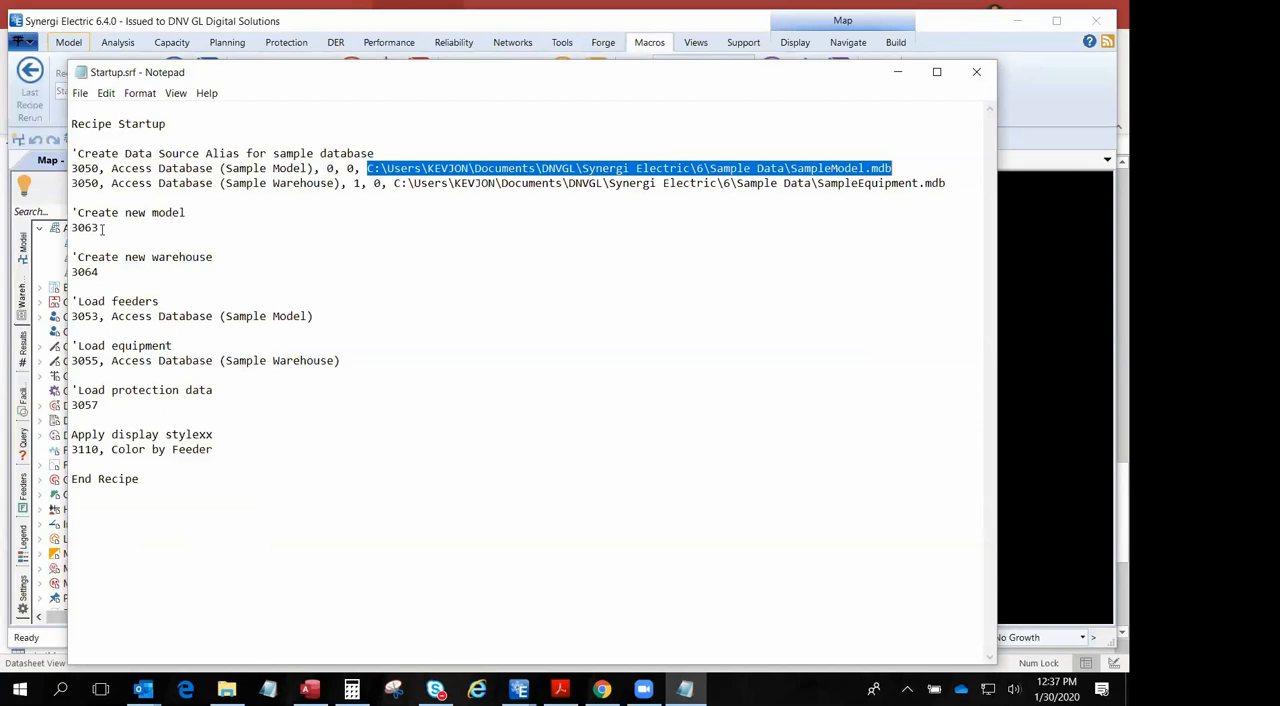
left_click(101, 271)
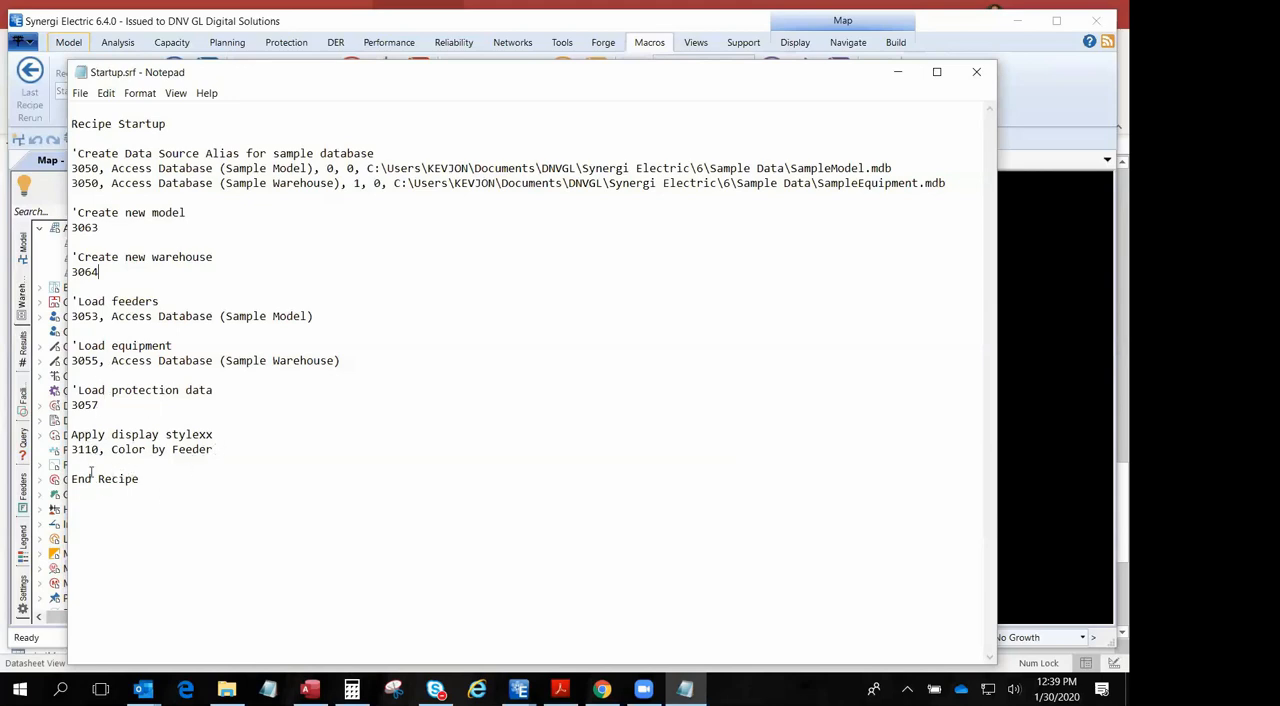
- Comment out both 3050 data source alias lines in the Startup recipe with a leading apostrophe
left_click(72, 184)
type("'")
left_click(72, 168)
type("'")
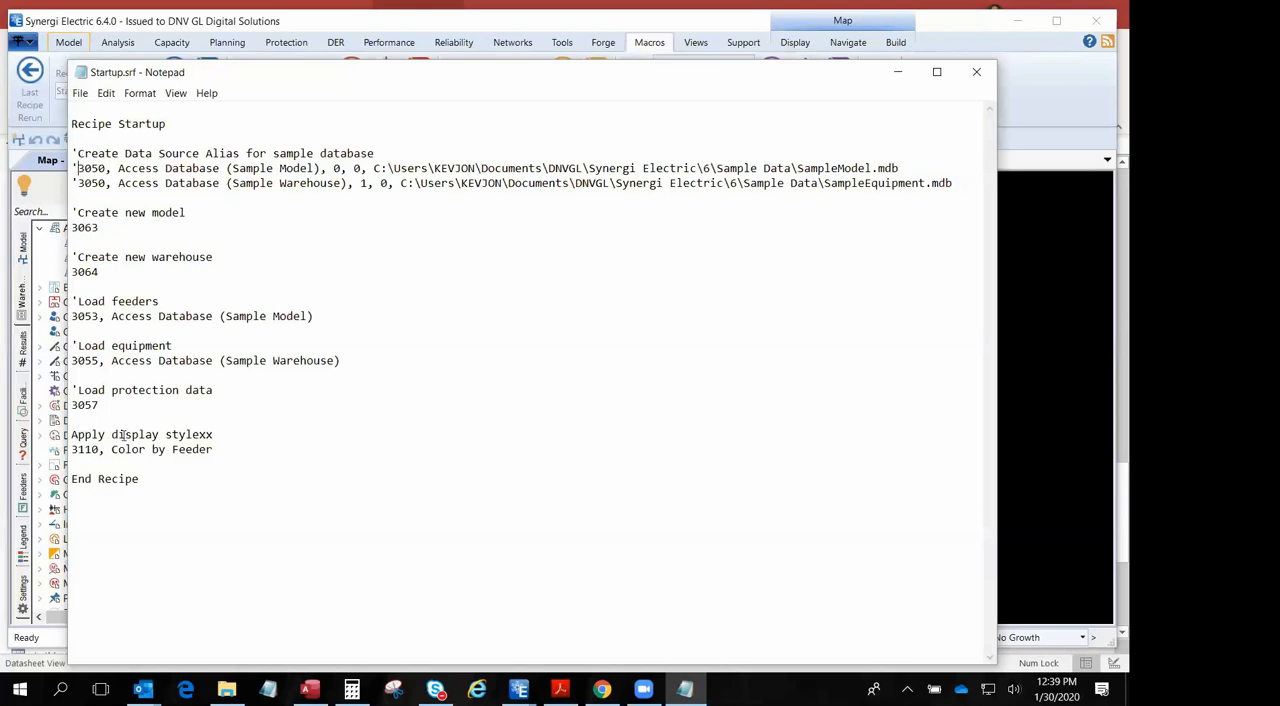
- Remove the leading apostrophes from both 3050 alias lines to reactivate them
left_click(72, 244)
left_click(85, 197)
left_click(78, 183)
key("BackSpace")
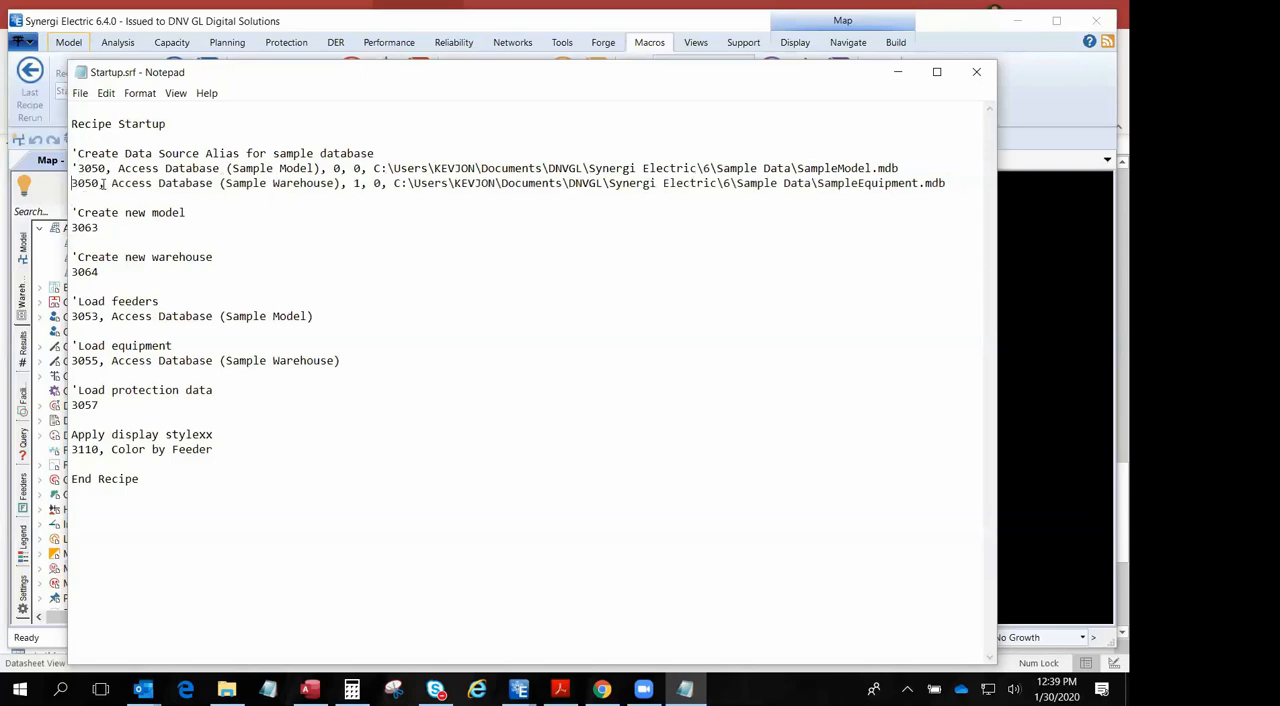
key("Up")
key("Delete")
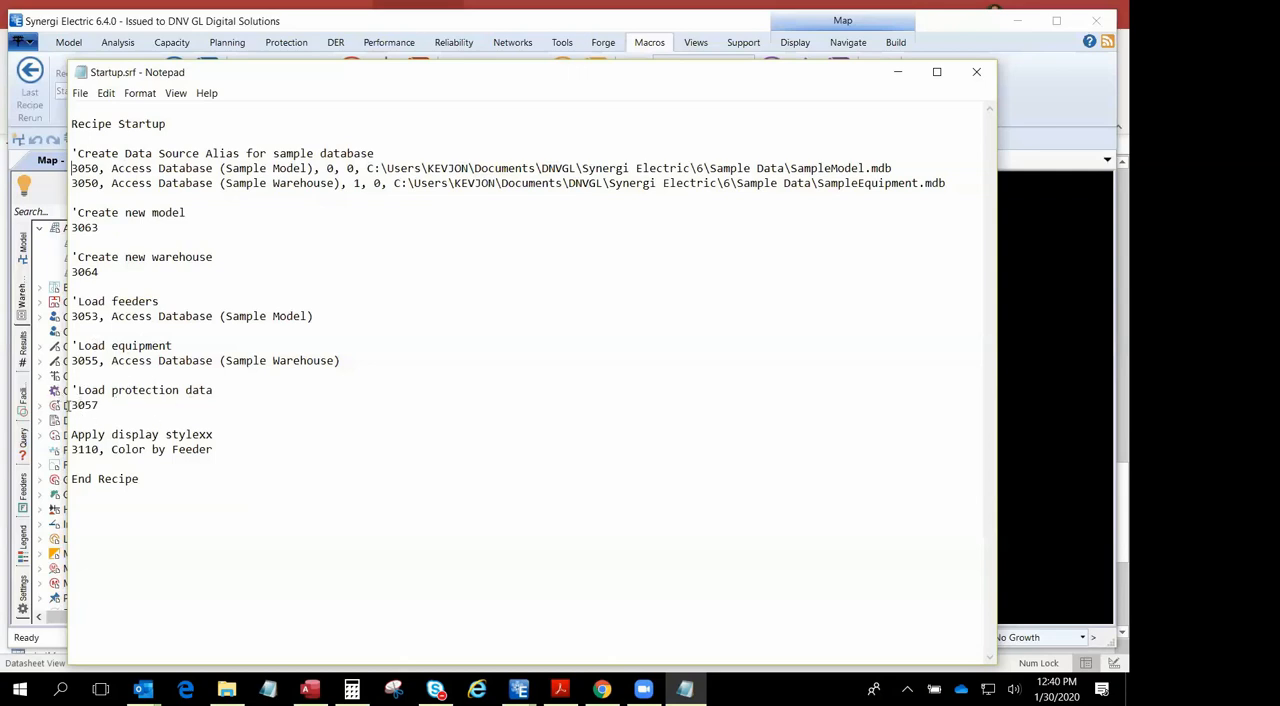
- Close the Startup recipe without saving any changes
left_click(73, 403)
left_click(976, 72)
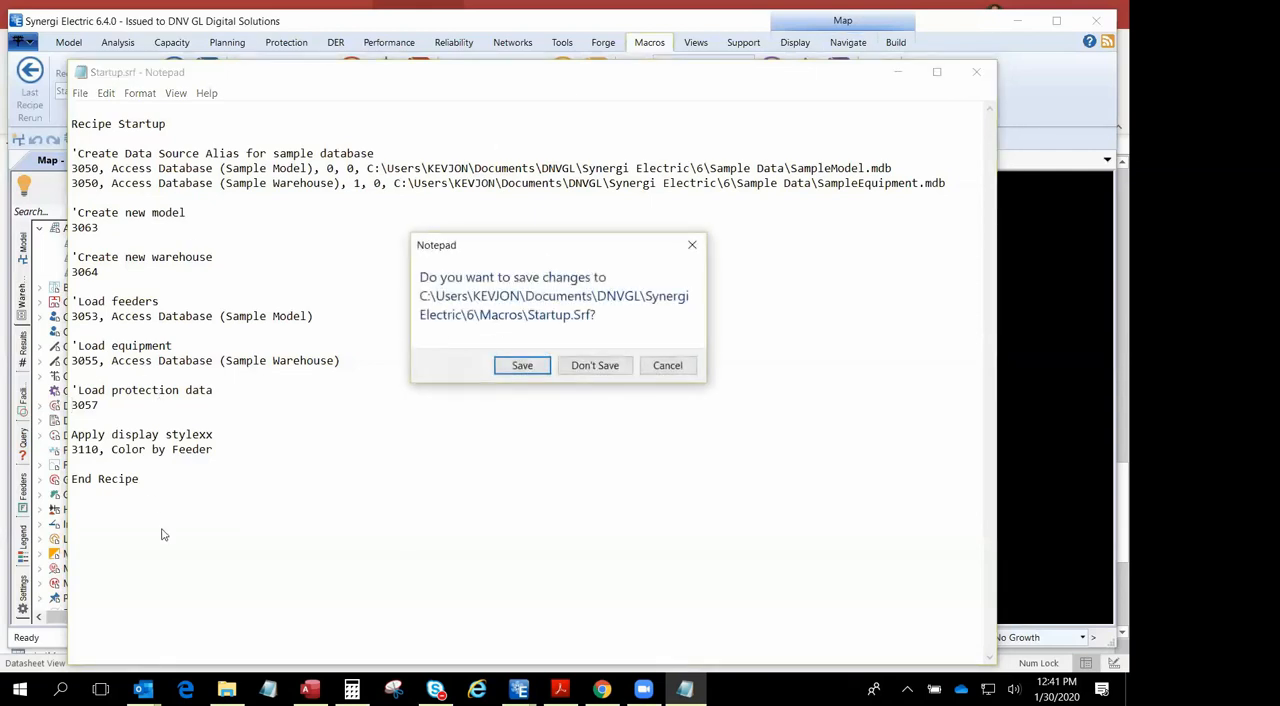
left_click(595, 366)
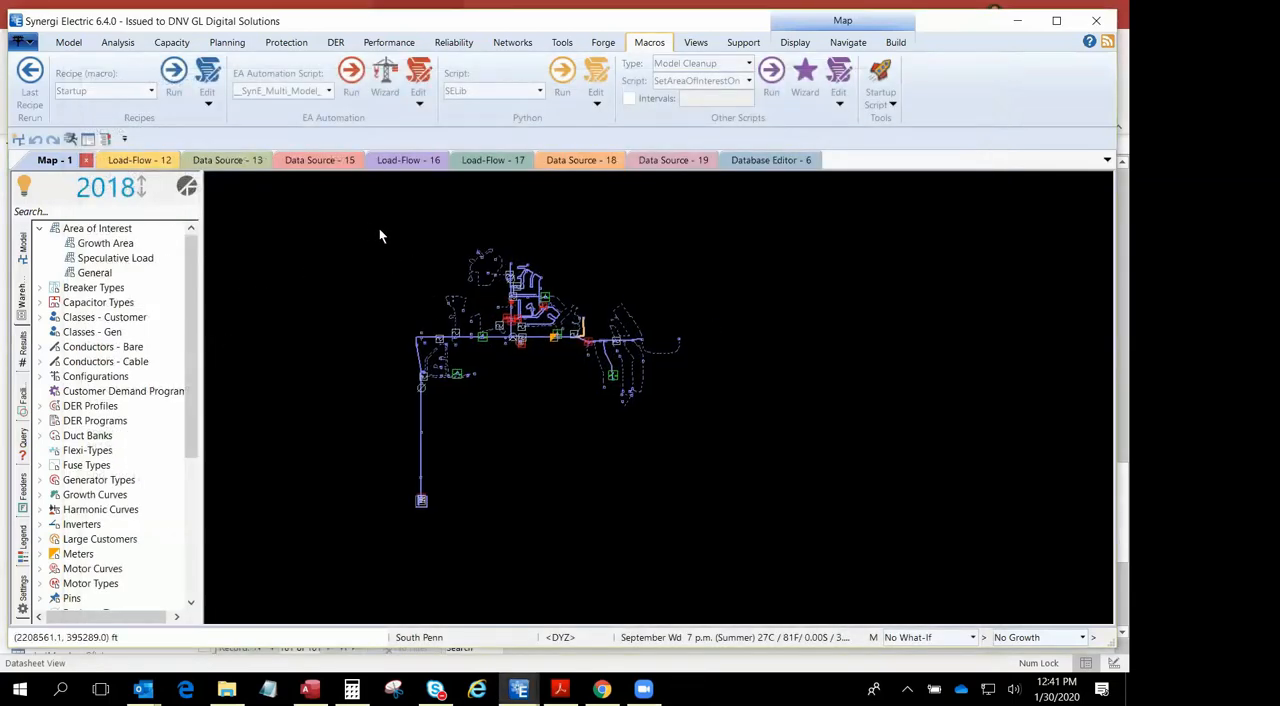
- Start a new empty model and cancel loading feeders or stations into it
left_click_drag(601, 289, 645, 325)
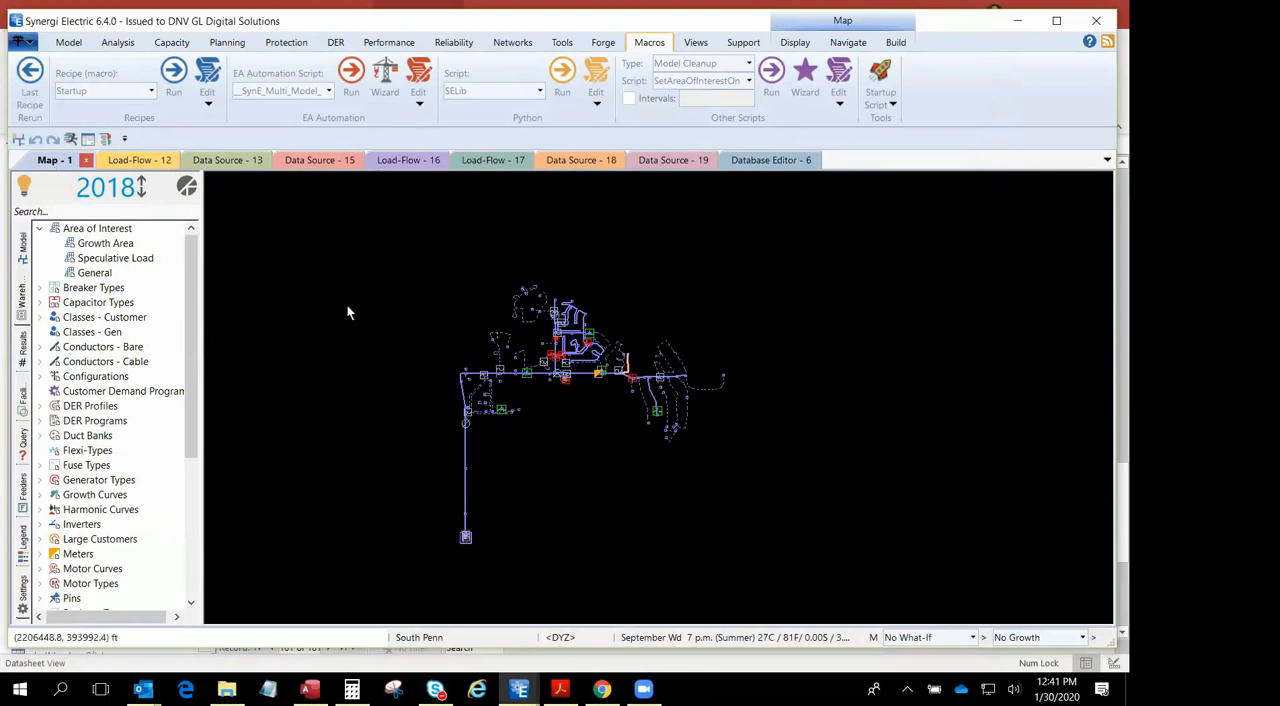
left_click(68, 42)
left_click(141, 82)
left_click(620, 378)
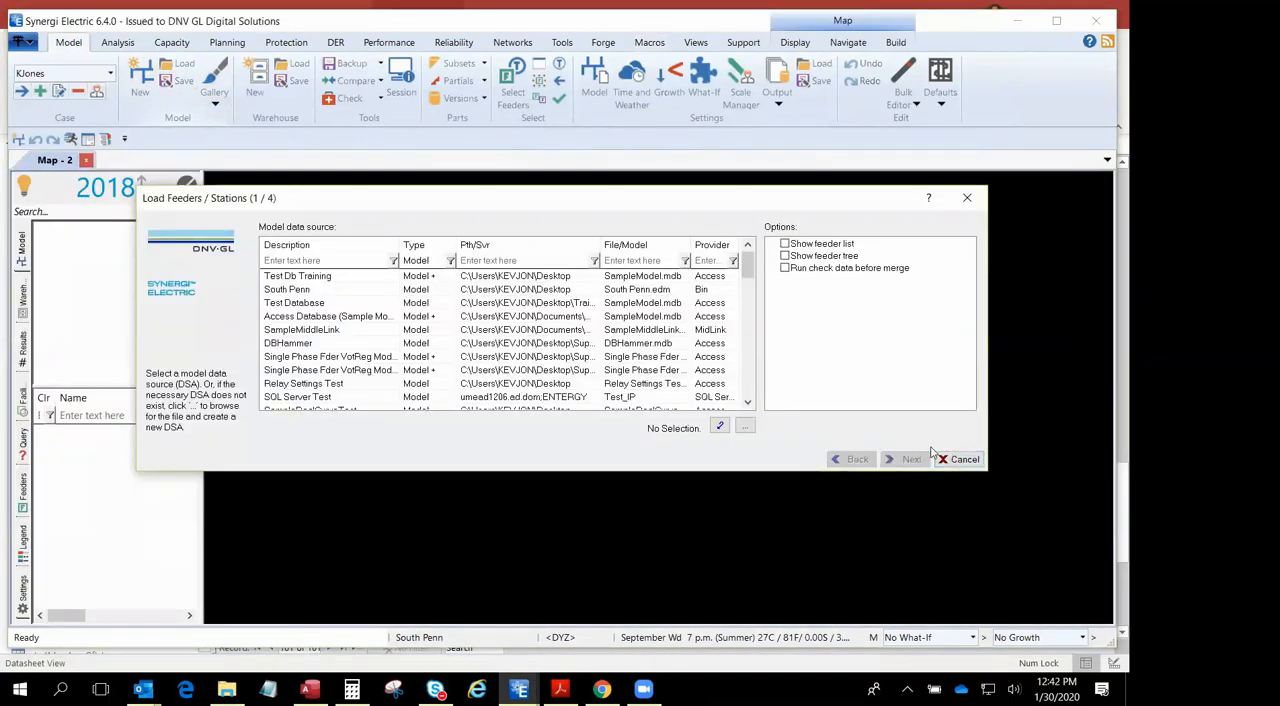
left_click(952, 459)
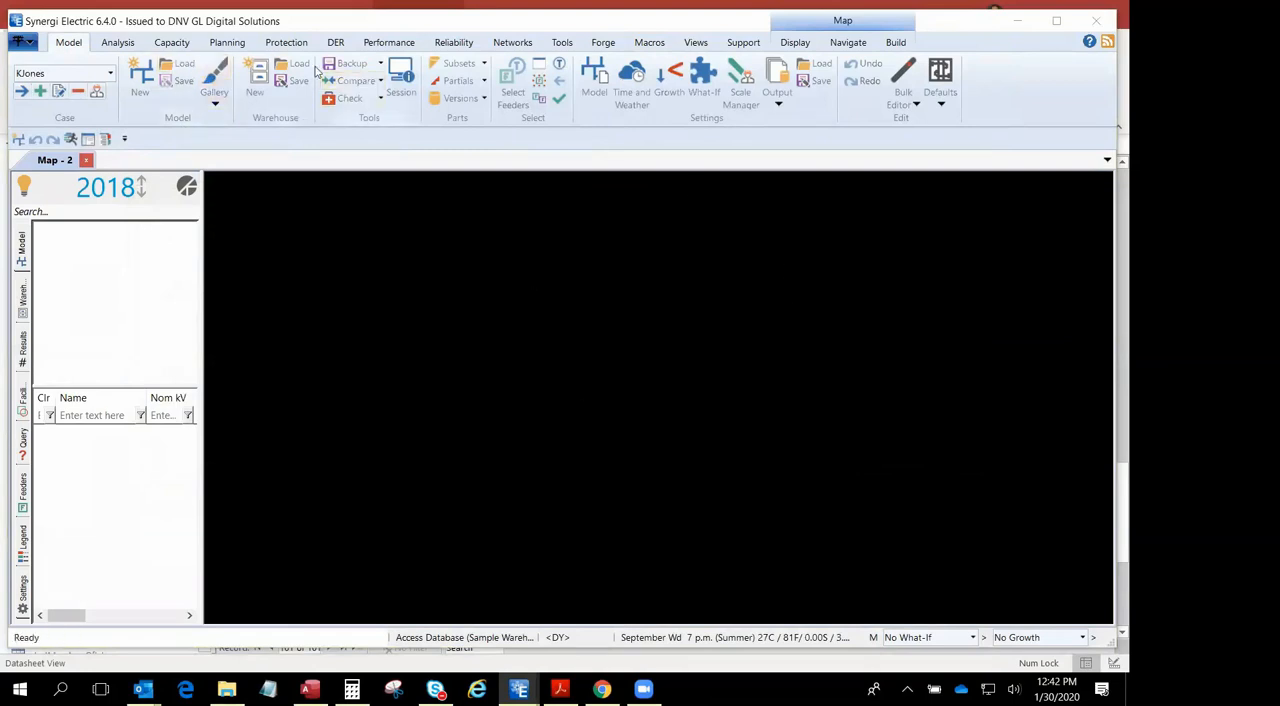
- Start a new empty warehouse and cancel loading equipment data into it
left_click(255, 75)
left_click(617, 371)
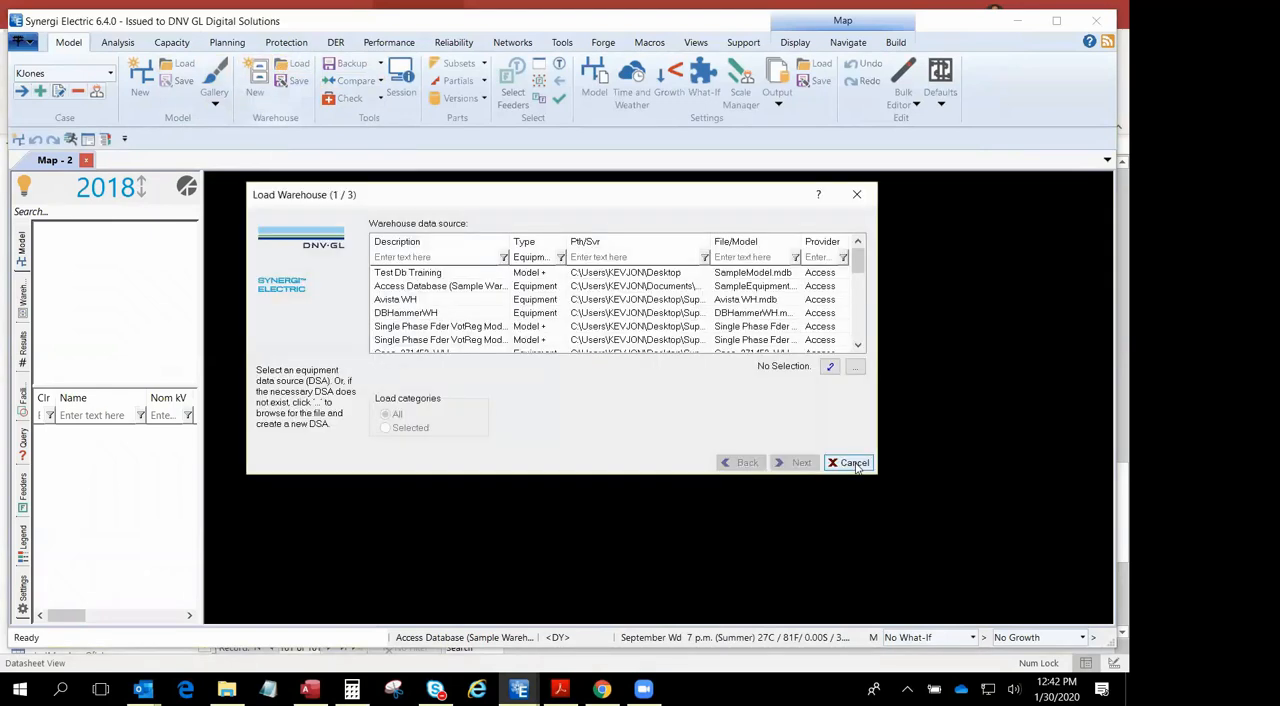
left_click(852, 463)
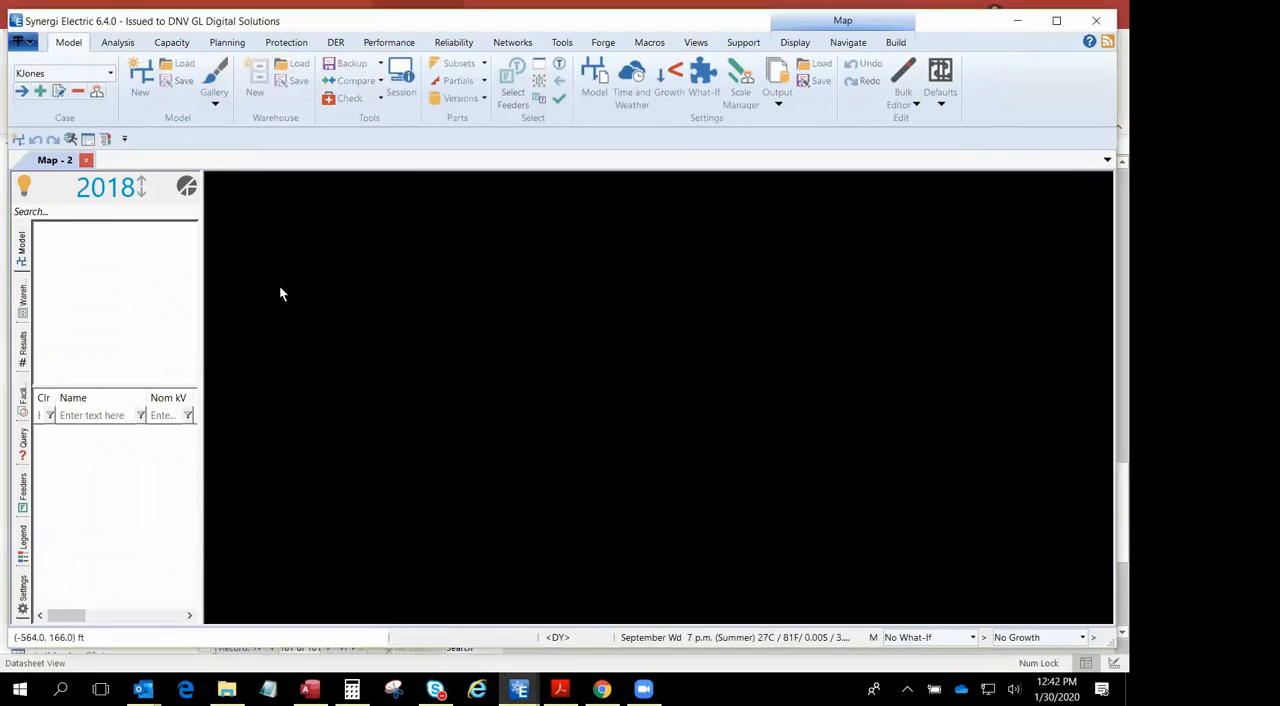
- Narrow the Synergi Electric window to about half the screen width so the desktop data files are accessible beside it
left_click(1056, 20)
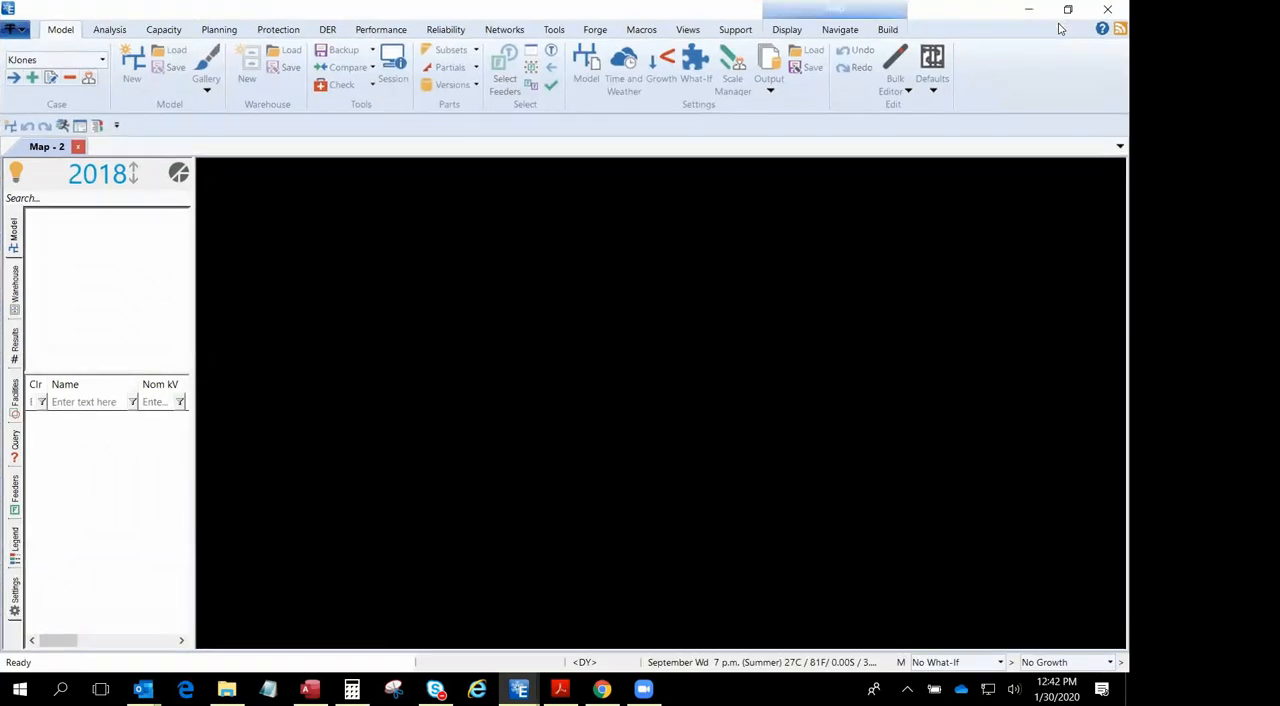
left_click(1068, 12)
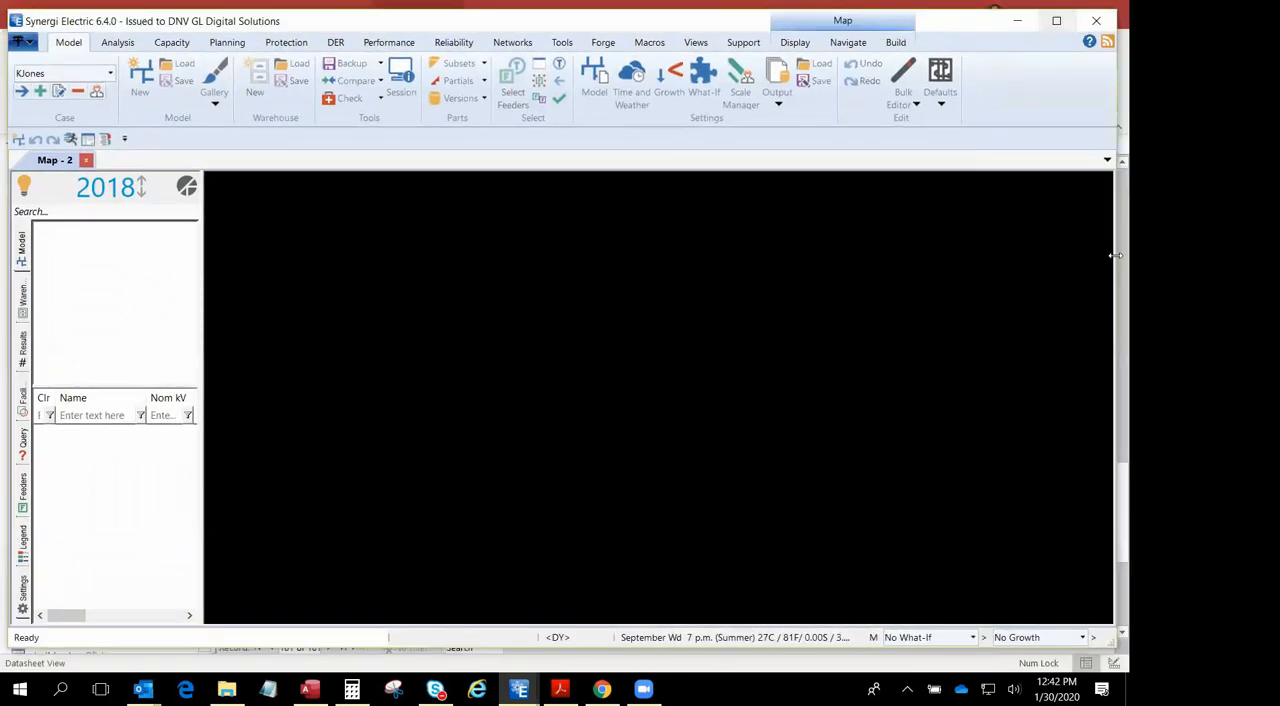
left_click_drag(1112, 256, 673, 256)
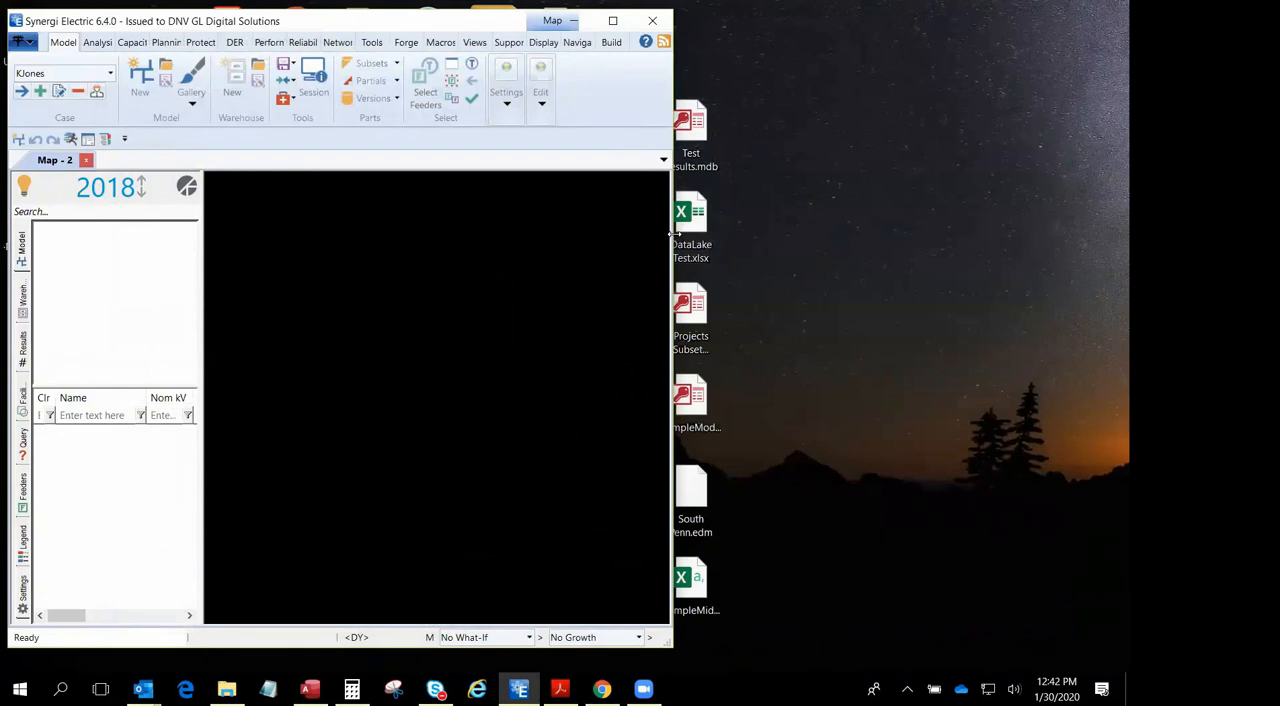
left_click_drag(674, 233, 625, 239)
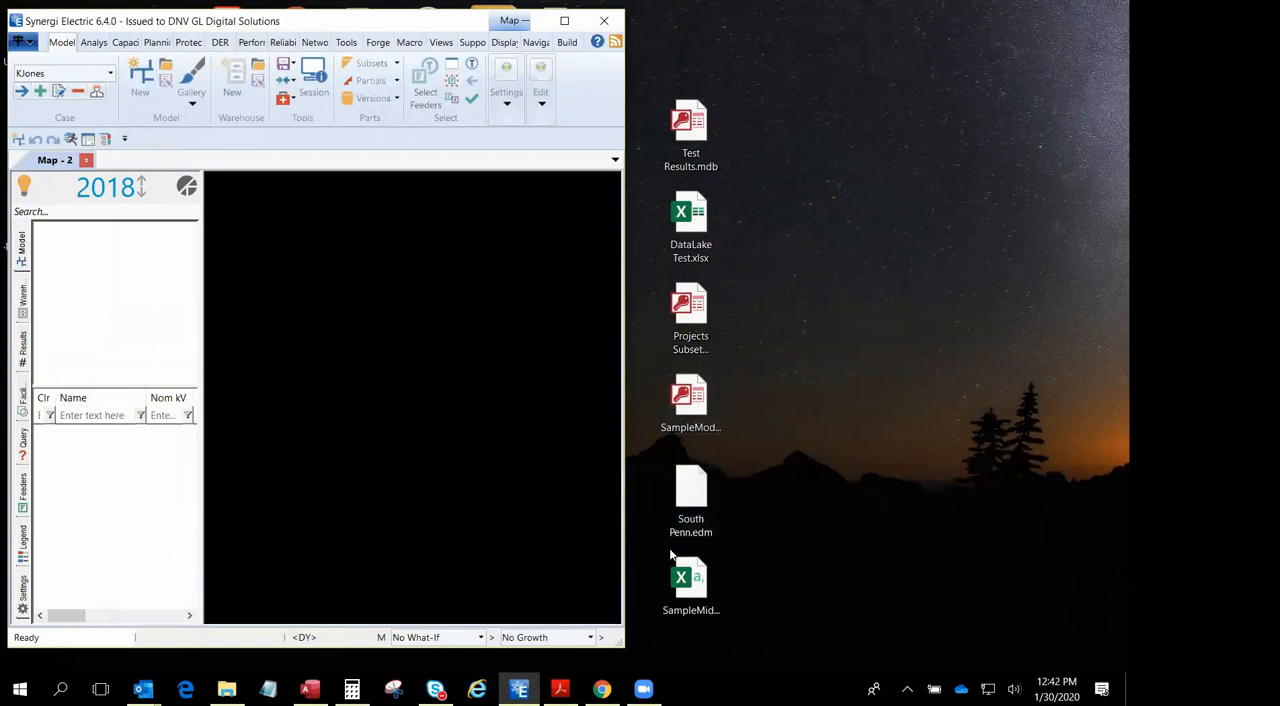
- Load the South Penn.edm file from the desktop into the empty model
mouse_move(688, 510)
left_mouse_down()
mouse_move(454, 366)
mouse_move(432, 368)
mouse_move(440, 386)
left_mouse_up()
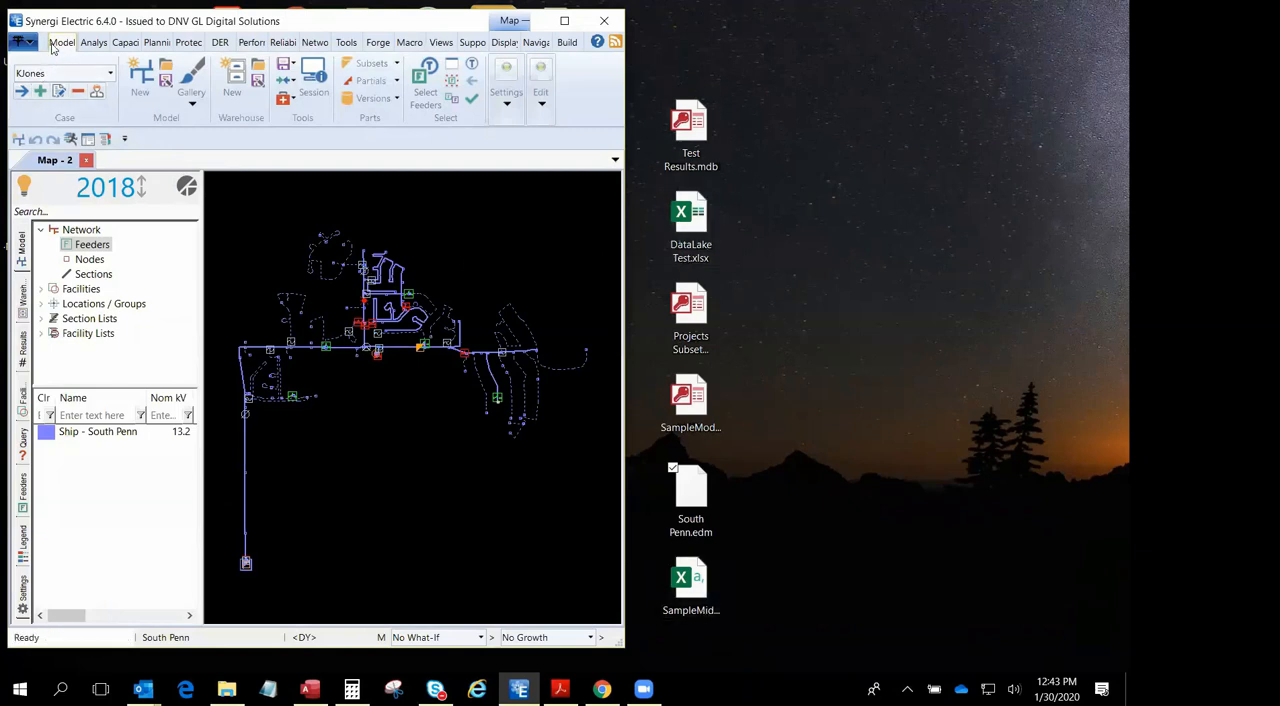
- Start a new model, load the SampleMiddleLink.csv desktop file into it, and look through the MiddleLink import report
left_click(140, 80)
left_click(621, 380)
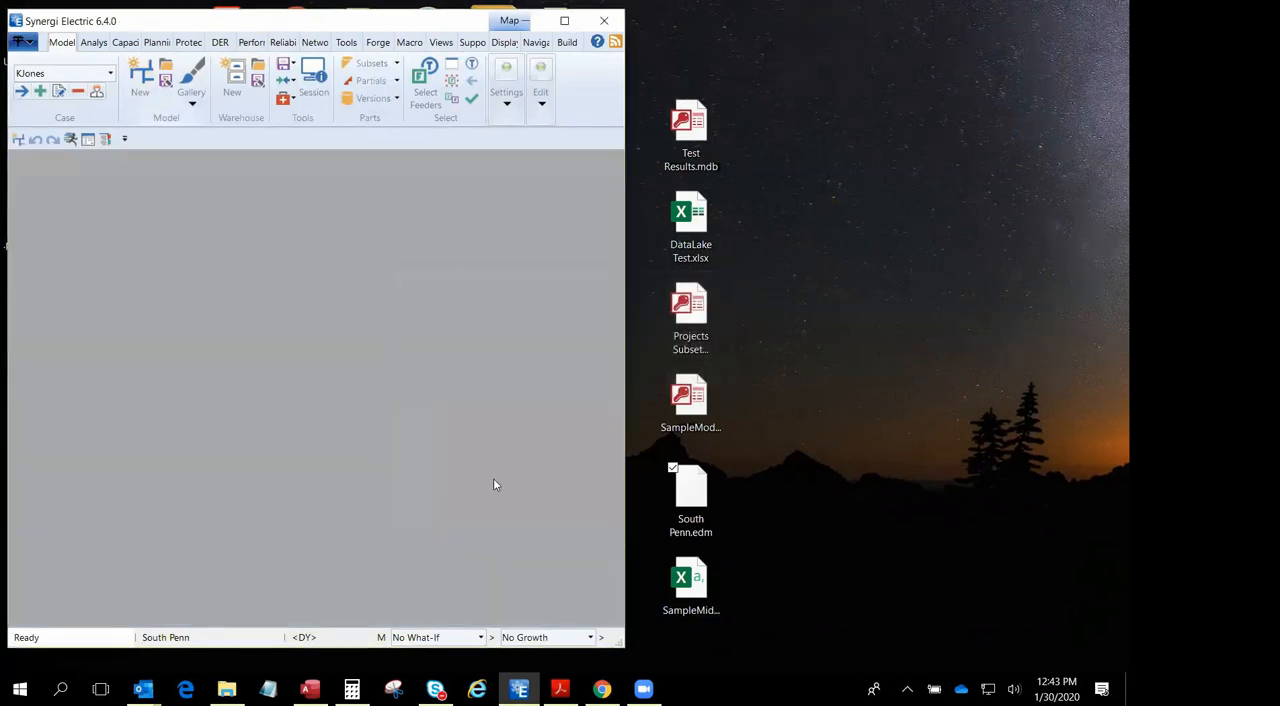
left_click(830, 459)
left_click(690, 585)
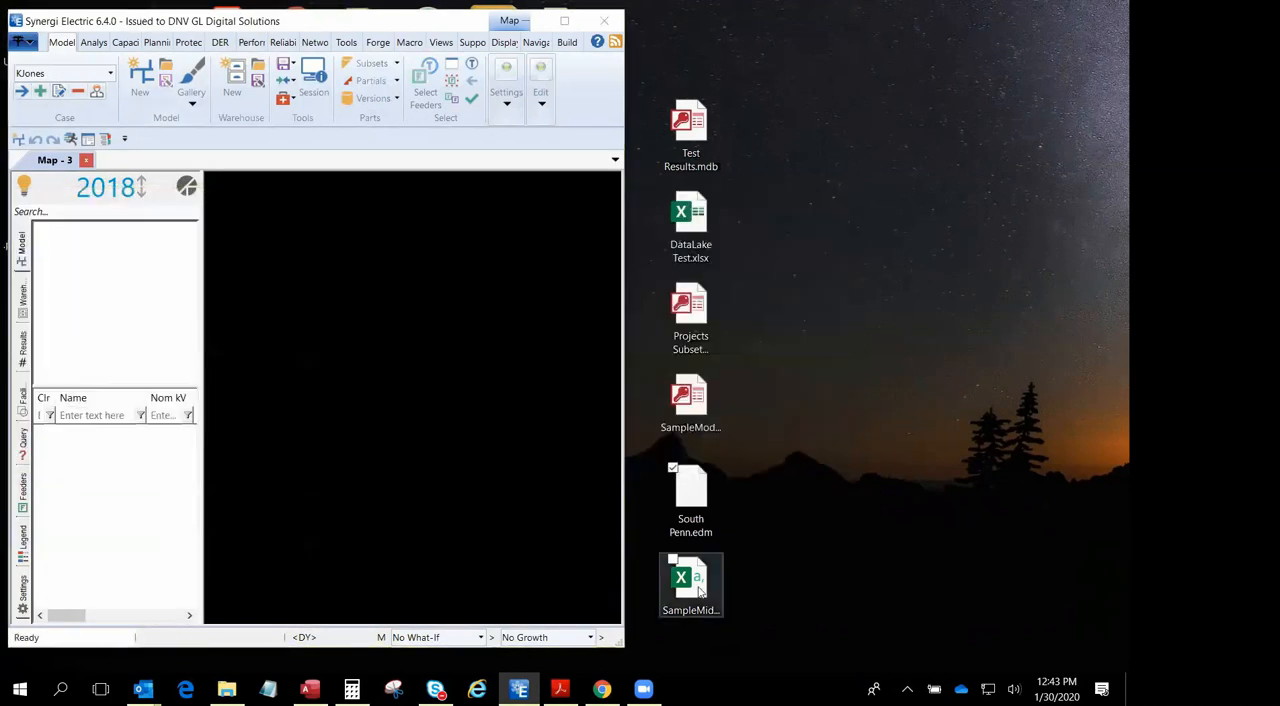
left_click_drag(690, 585, 462, 408)
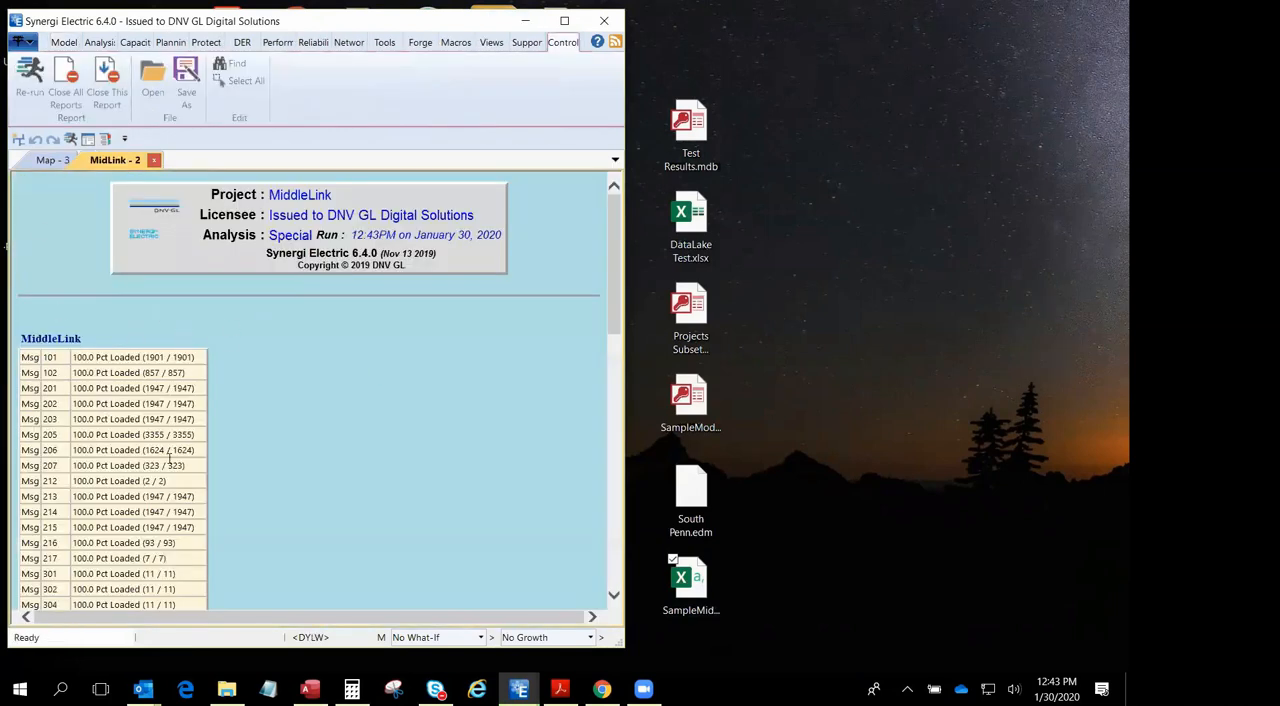
scroll(166, 455, "down", 5)
scroll(166, 455, "up", 5)
- Select all imported feeders and substation transformers for display on the map, zoomed to the network bounds
left_click(52, 160)
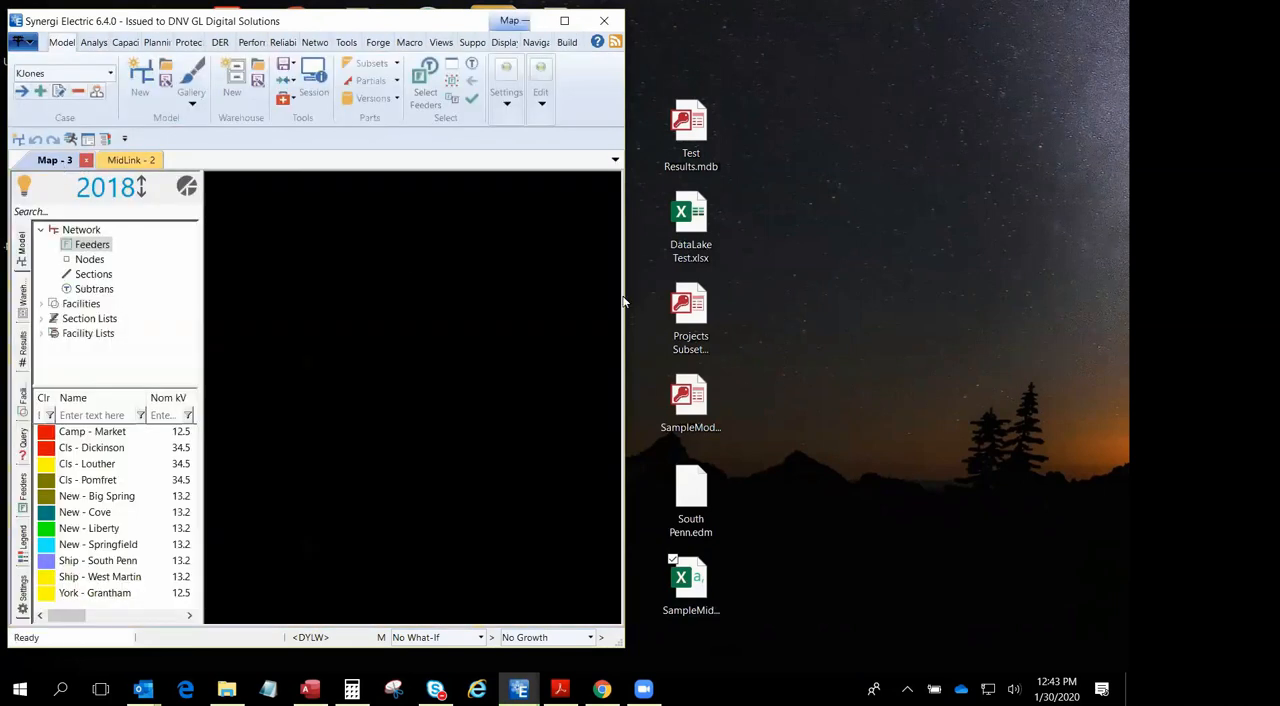
right_click(340, 303)
left_click(379, 312)
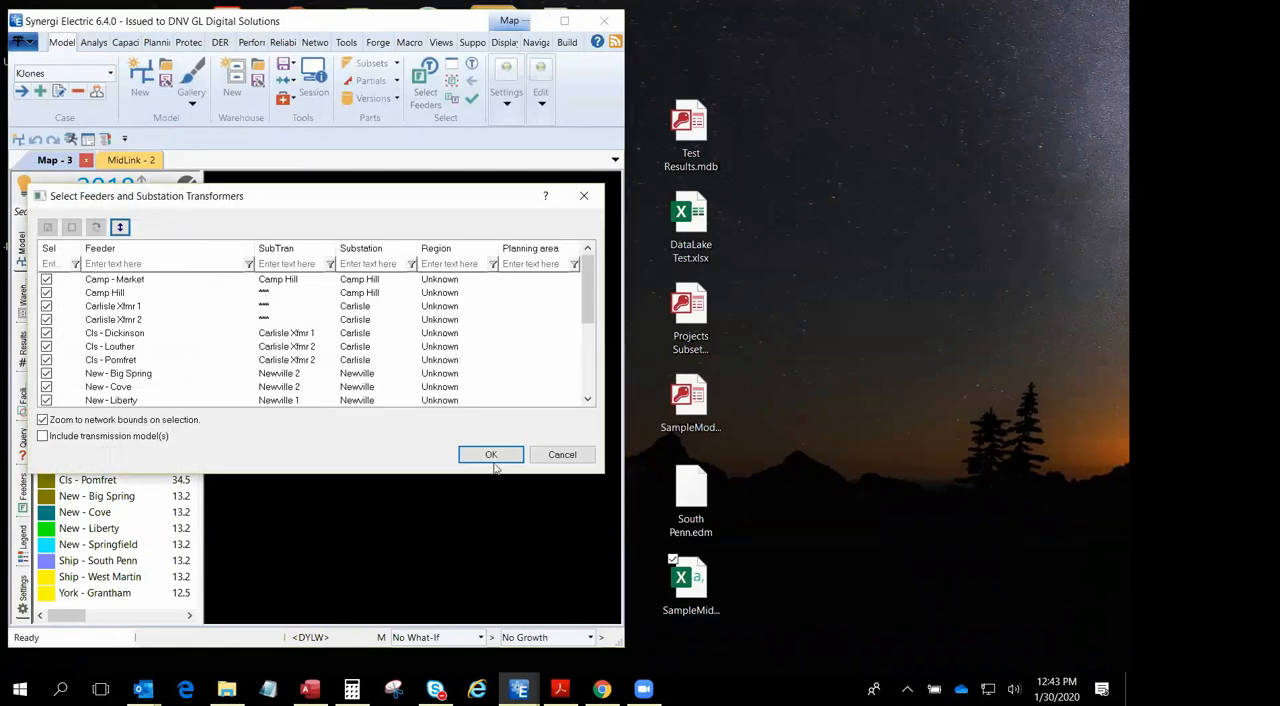
left_click(487, 452)
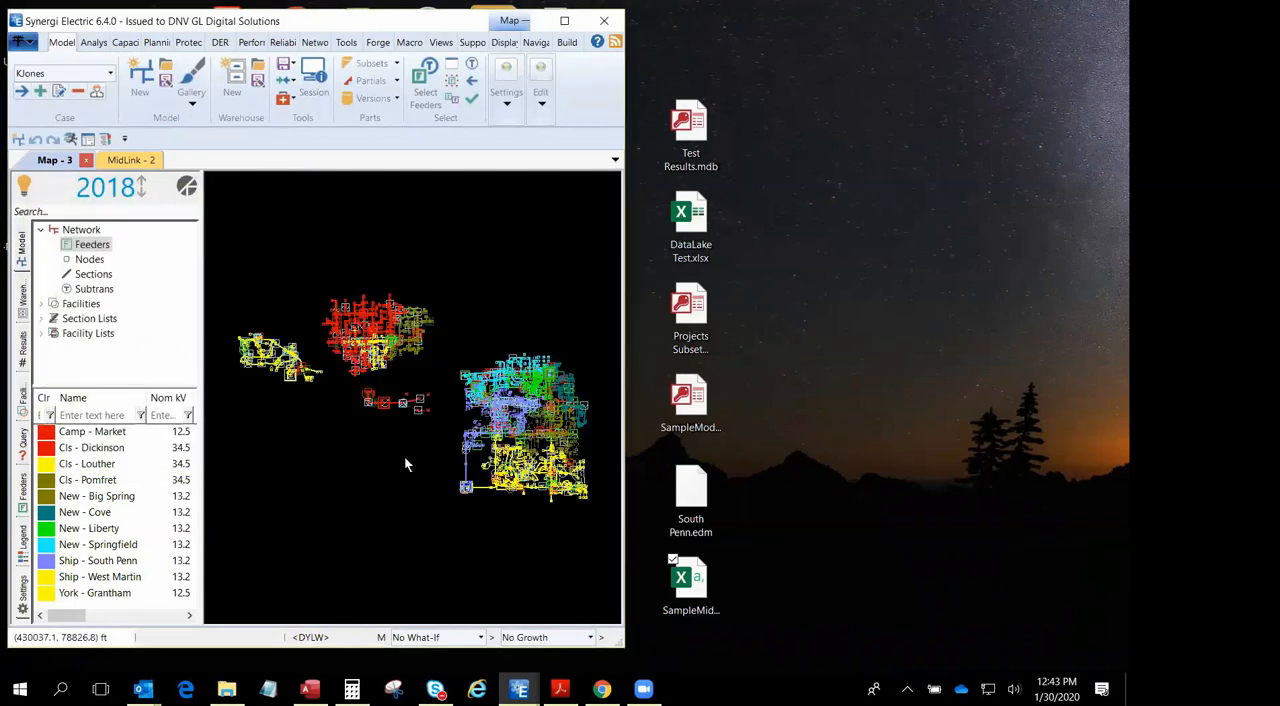
- Start another new model and load the SampleModel.mdb database from the desktop into it
left_click(141, 78)
left_click(604, 379)
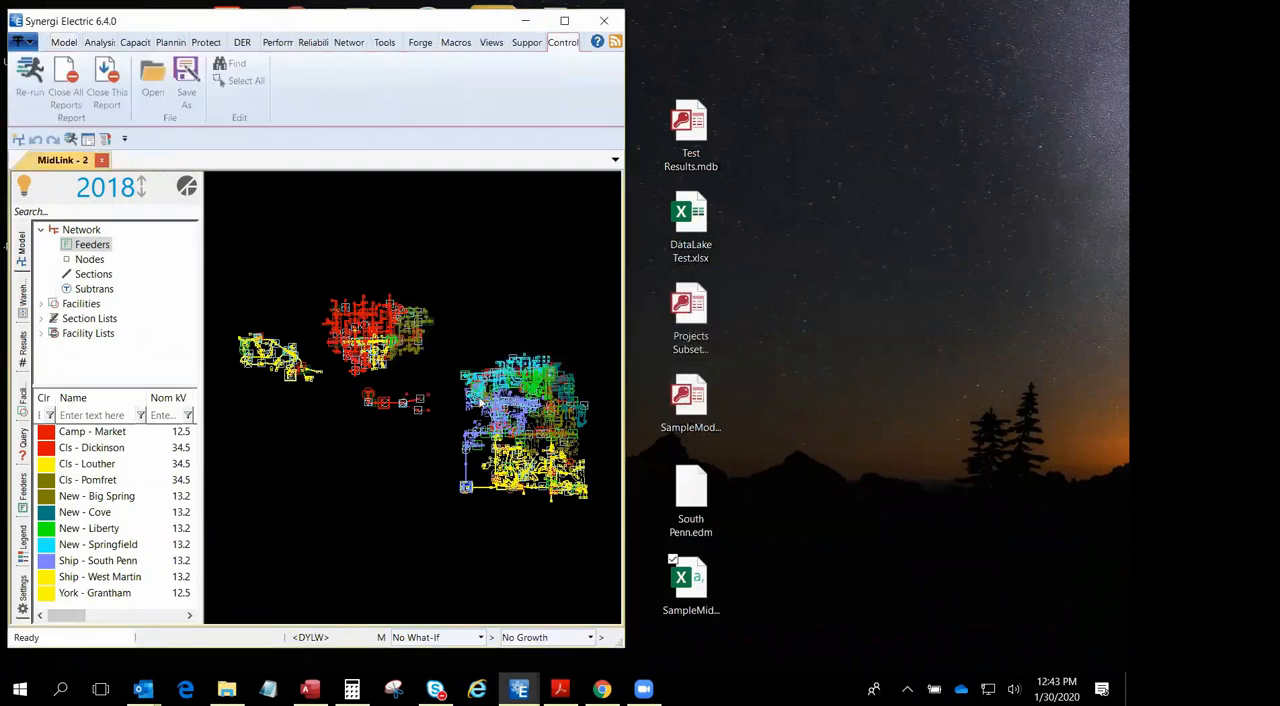
left_click(690, 583)
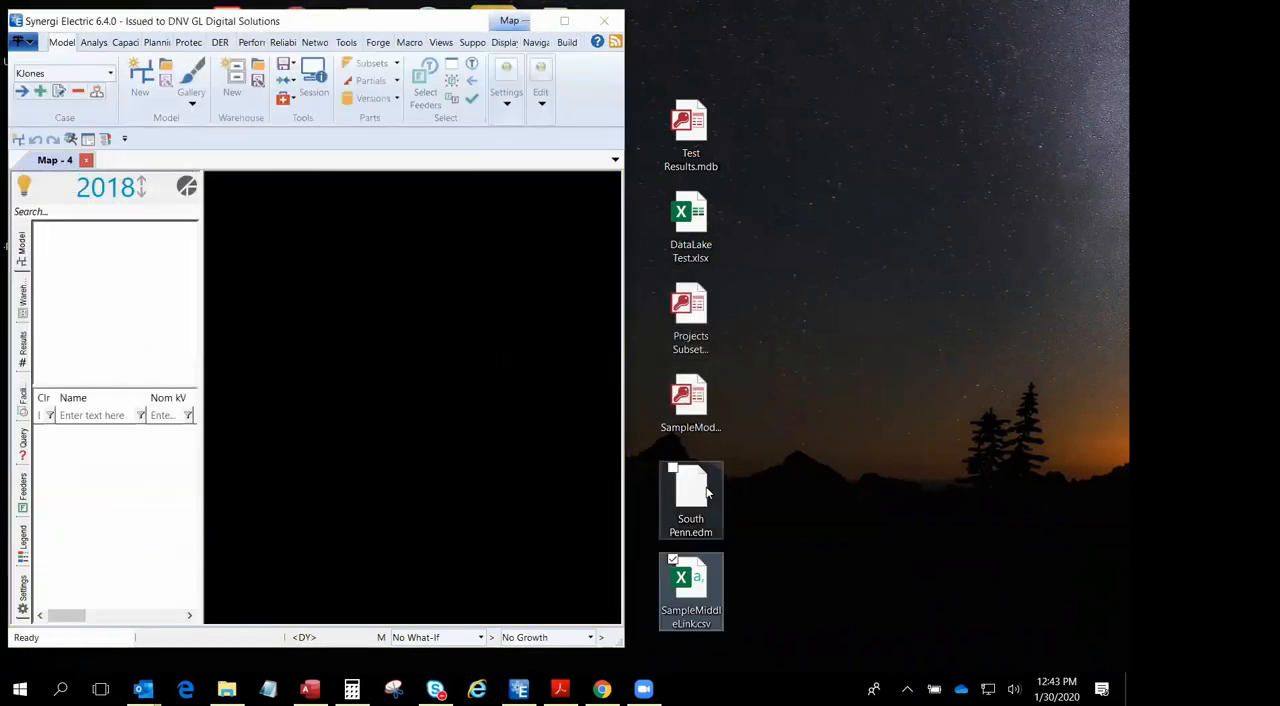
left_click_drag(695, 398, 425, 363)
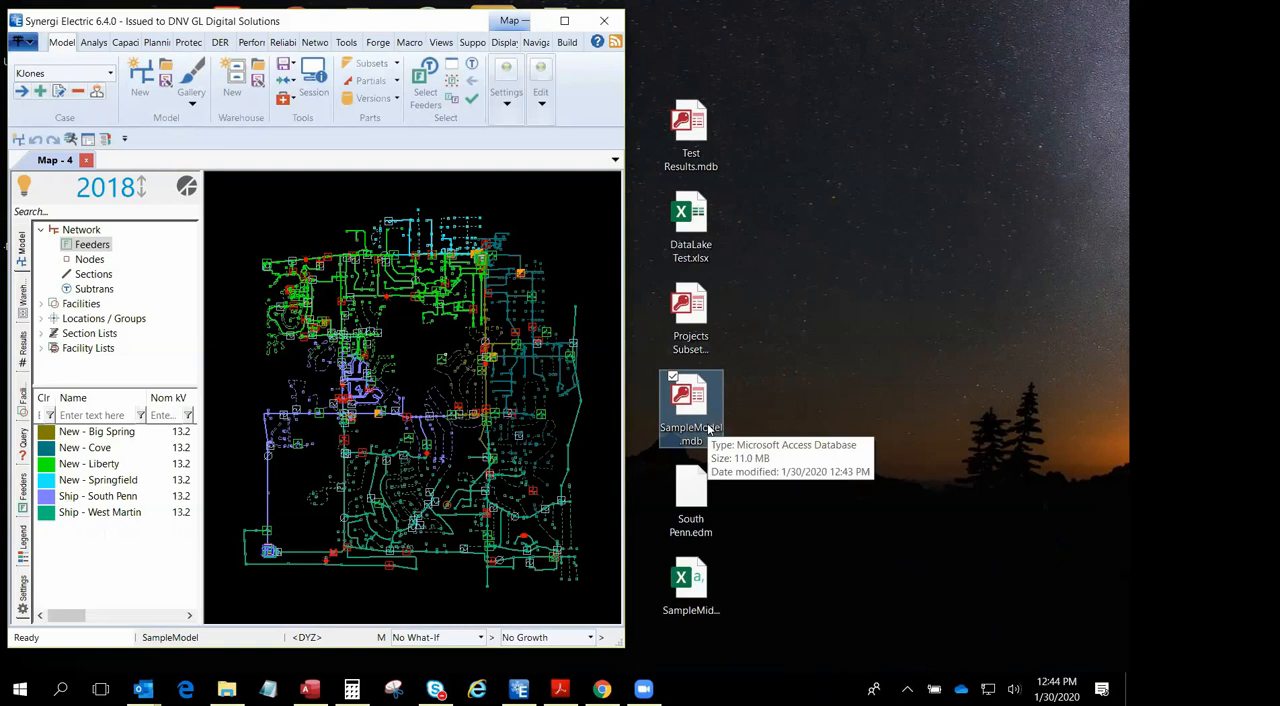
- Widen the Synergi Electric window until it covers most of the desktop
left_click_drag(625, 266, 939, 266)
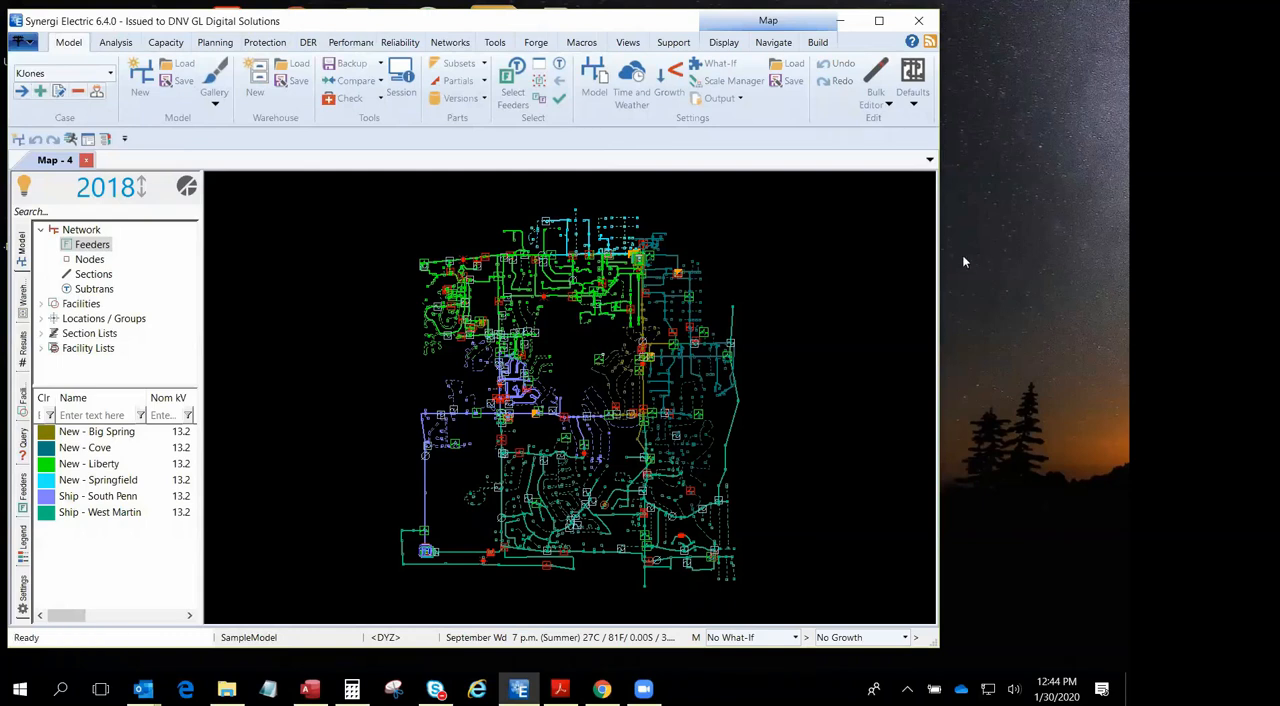
left_click_drag(940, 351, 1063, 351)
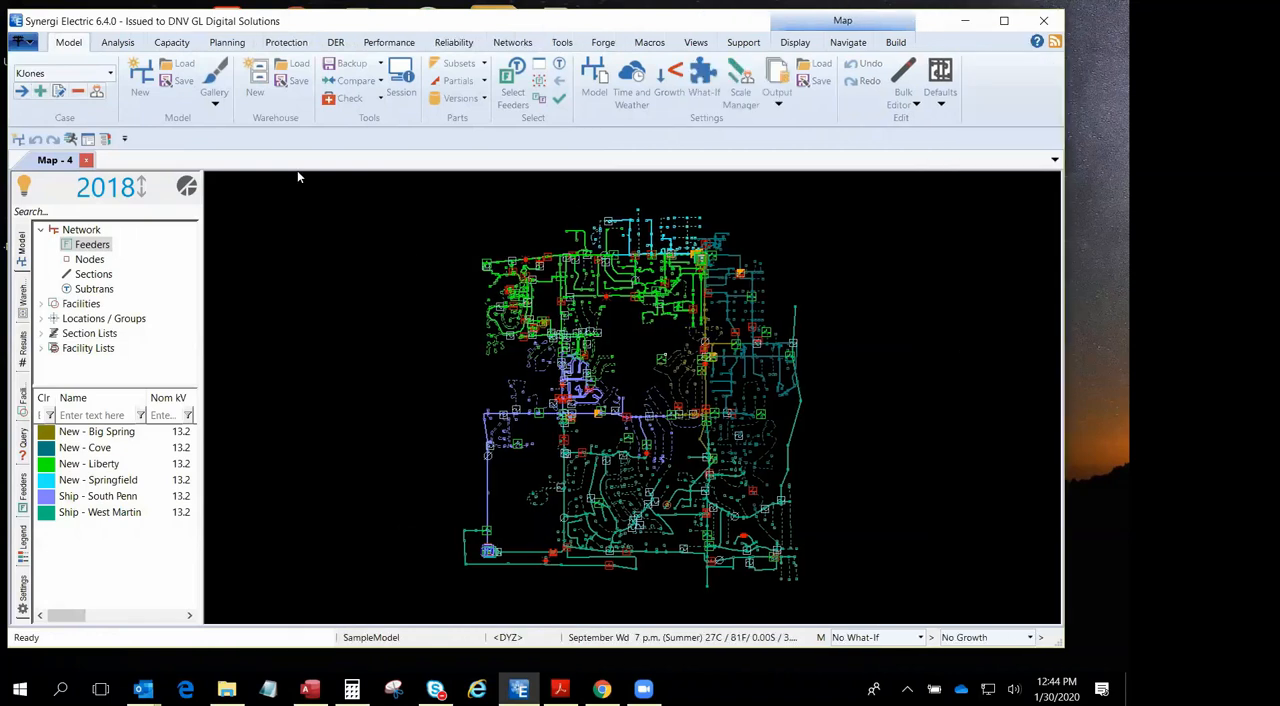
- Open the selected case for editing, review its recipe commands from Recipe.Start to Recipe.End, and close the script
left_click(59, 92)
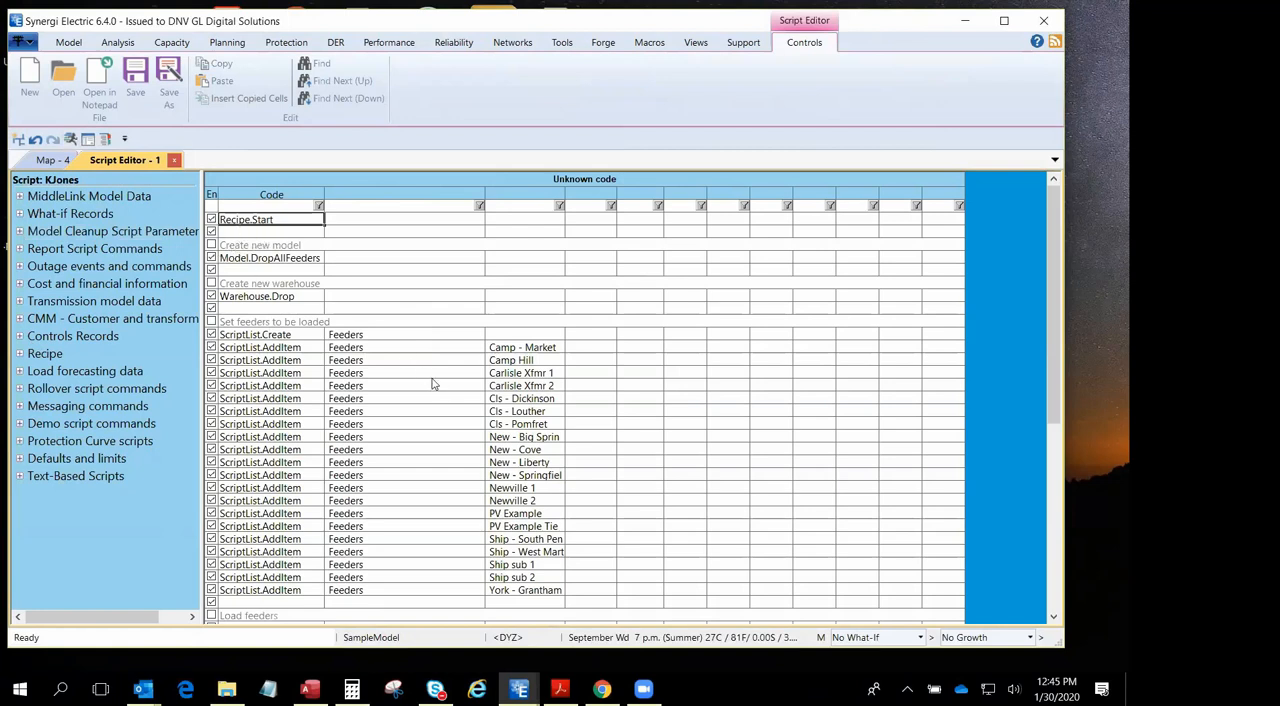
scroll(280, 270, "down", 6)
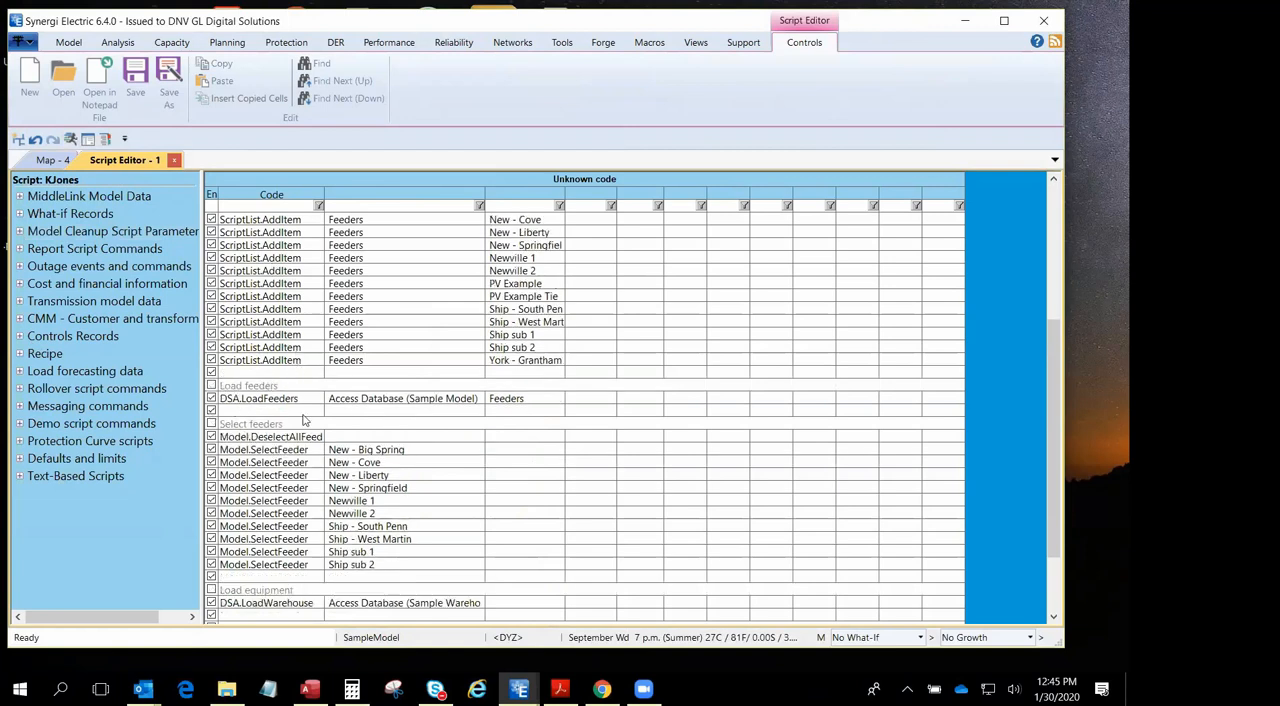
scroll(325, 430, "down", 1)
scroll(327, 432, "down", 1)
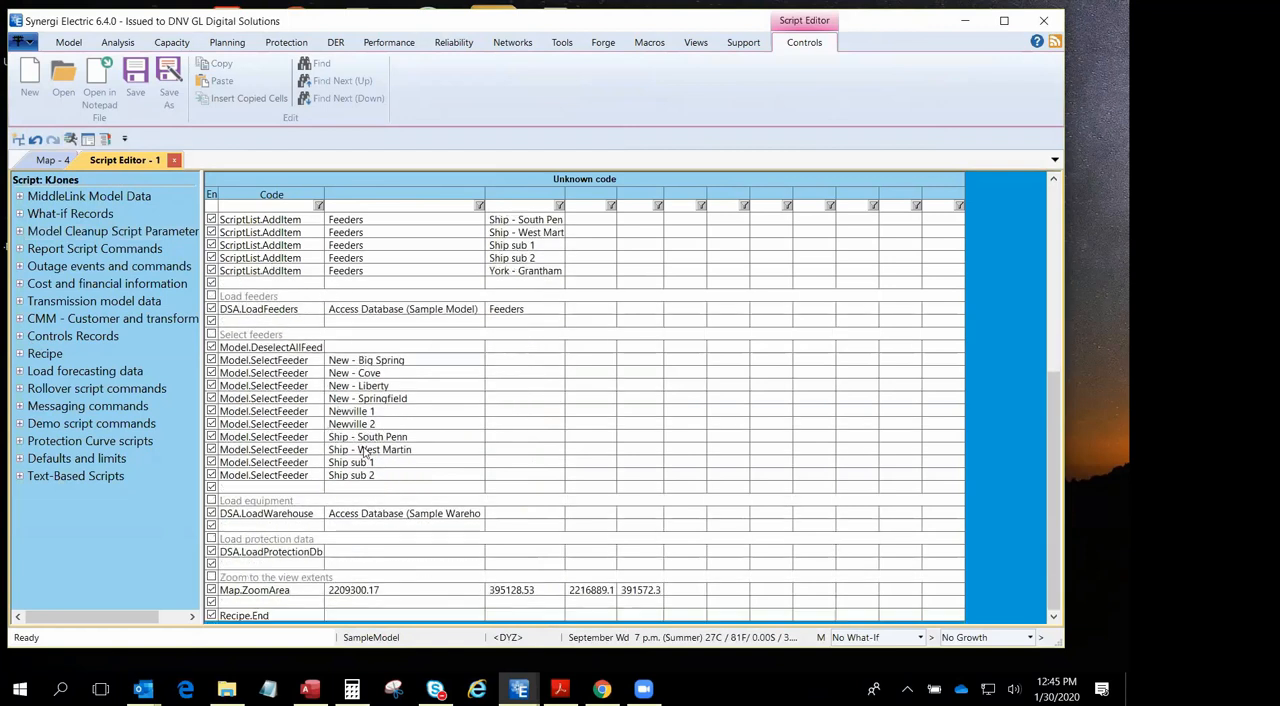
scroll(214, 528, "down", 1)
scroll(366, 338, "up", 4)
scroll(366, 338, "up", 4)
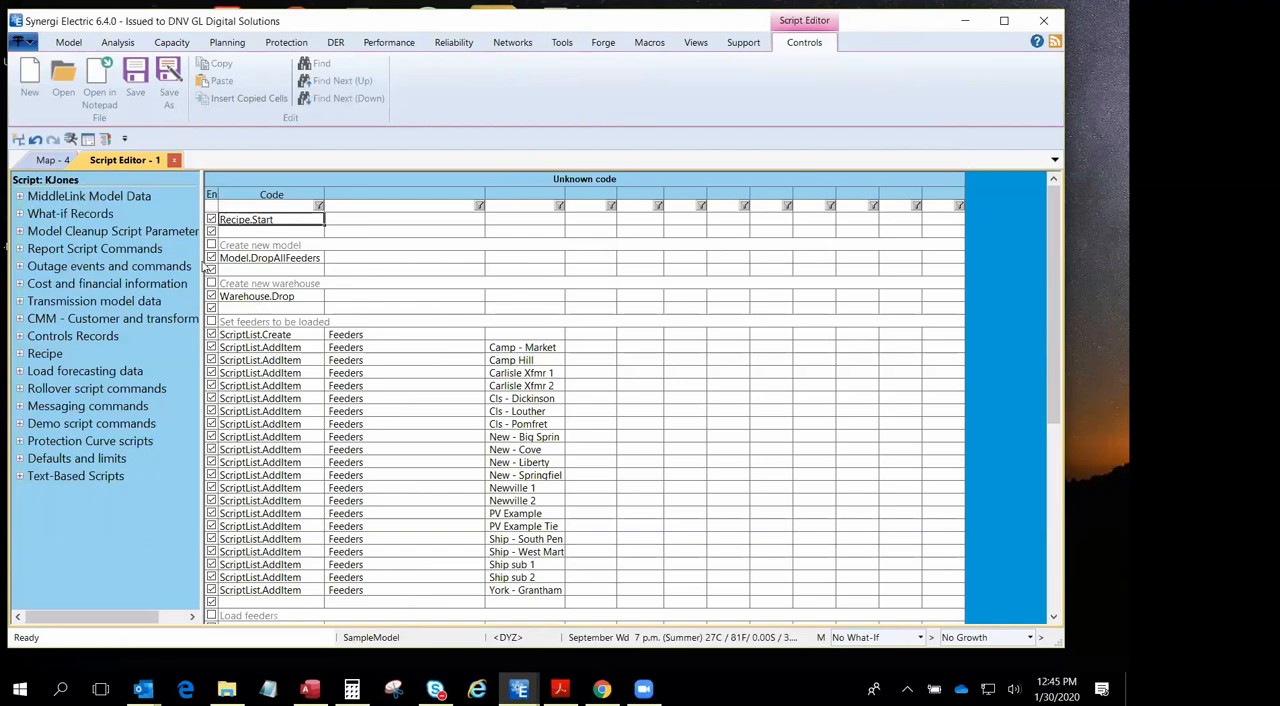
left_click(58, 161)
left_click(60, 92)
left_click(174, 160)
key("alt")
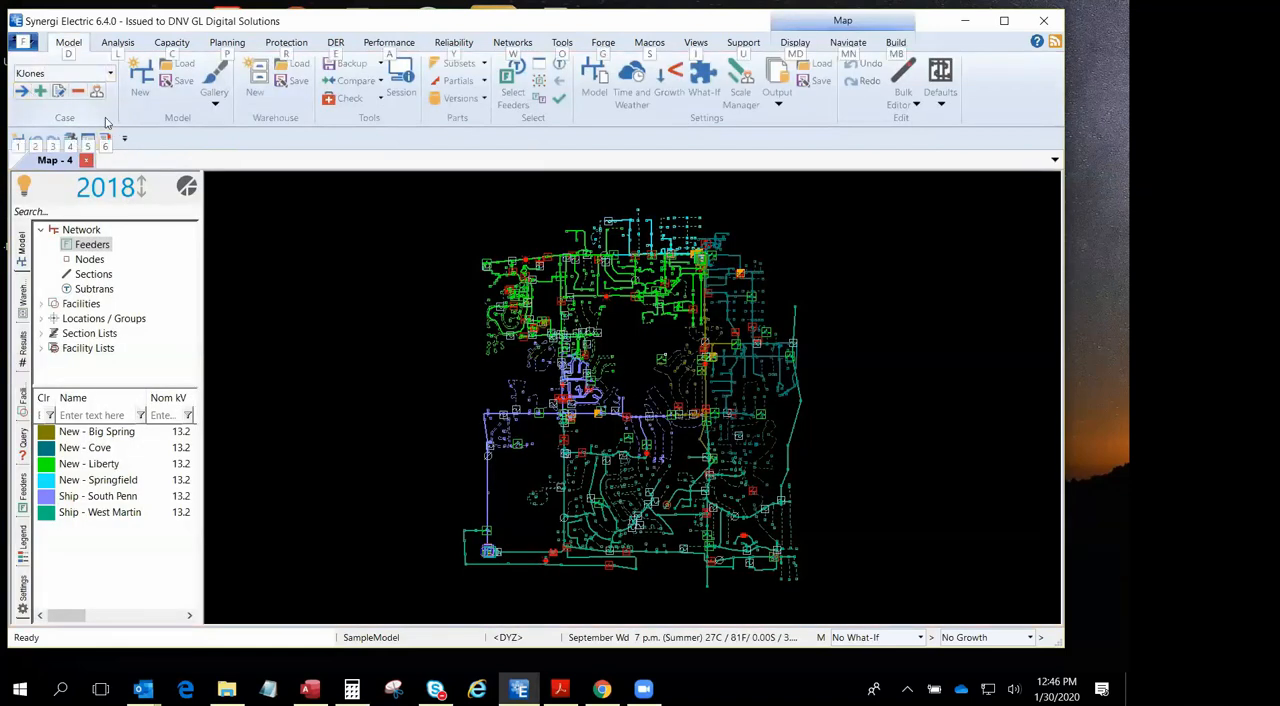
- Reopen the case script, examine the available Recipe commands including the Model Modifications group, and close the script
left_click(60, 92)
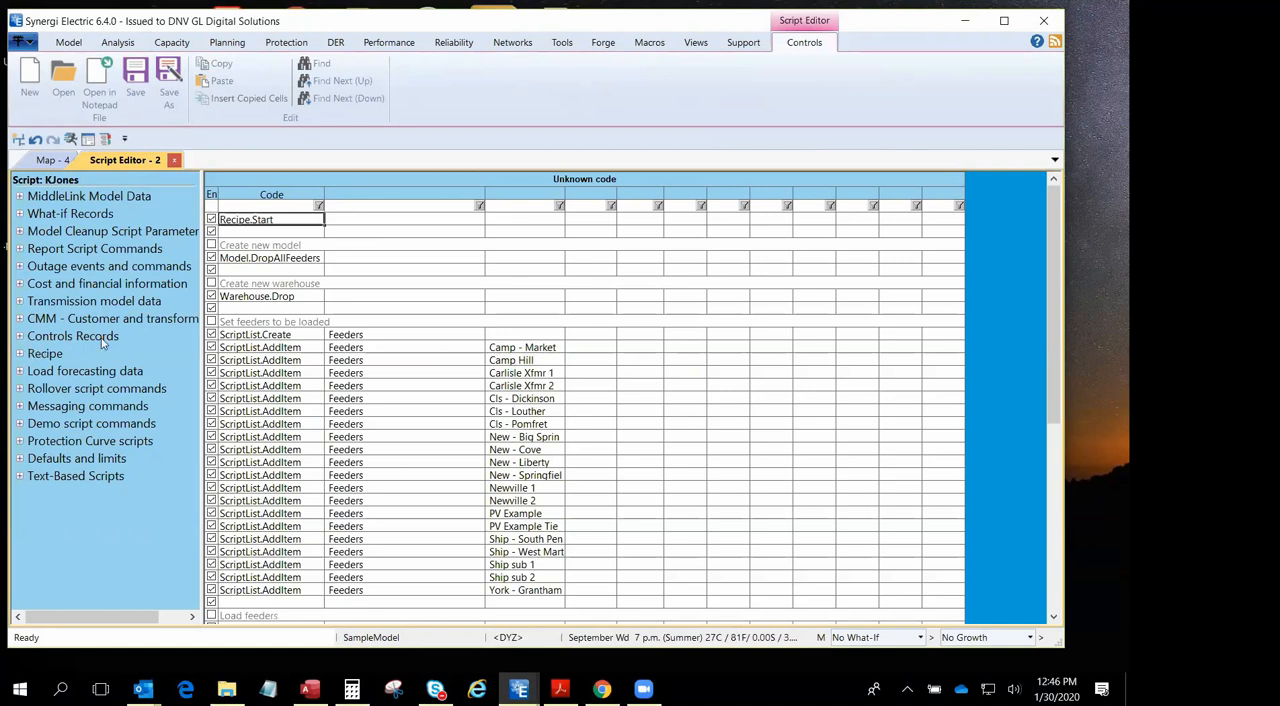
left_click(20, 354)
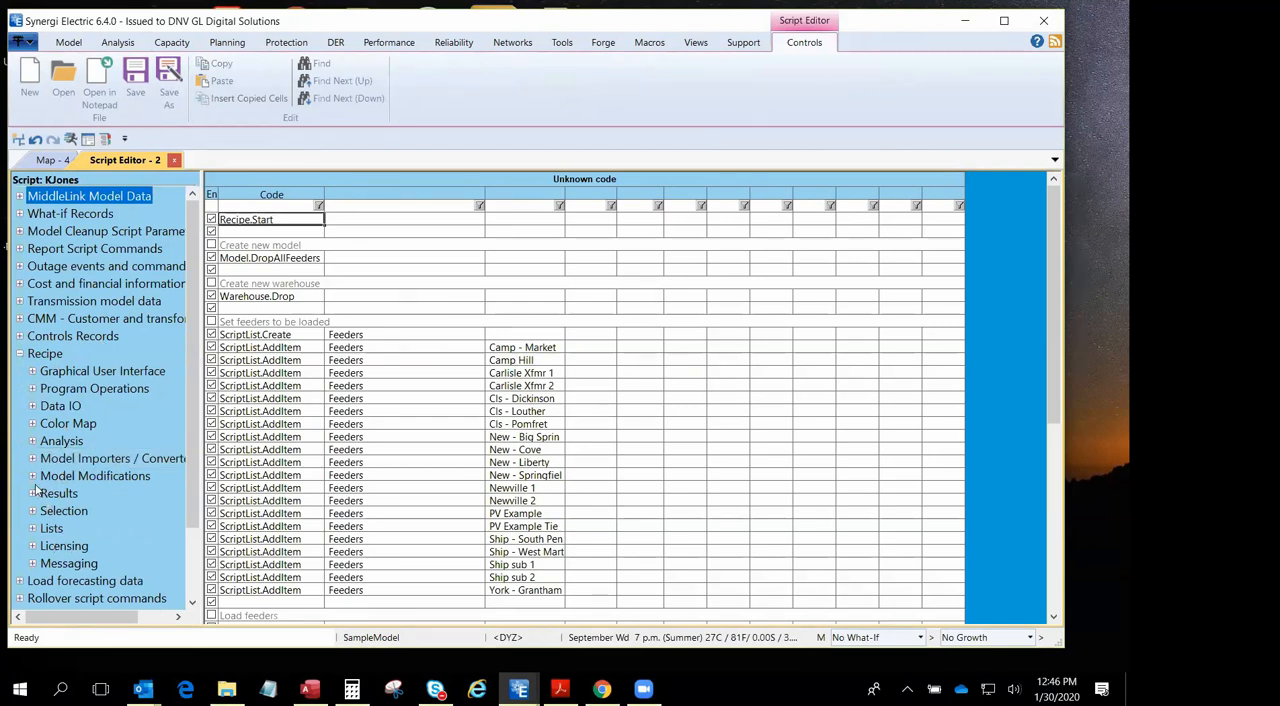
left_click(33, 477)
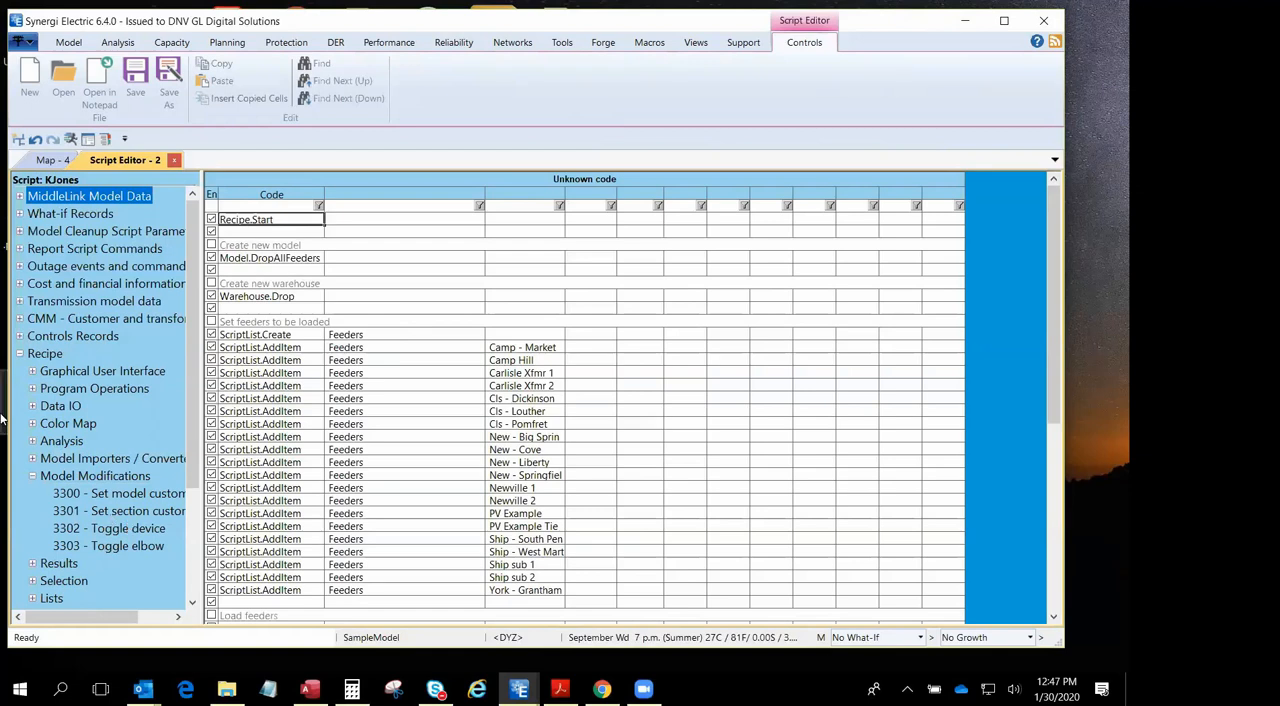
left_click(174, 160)
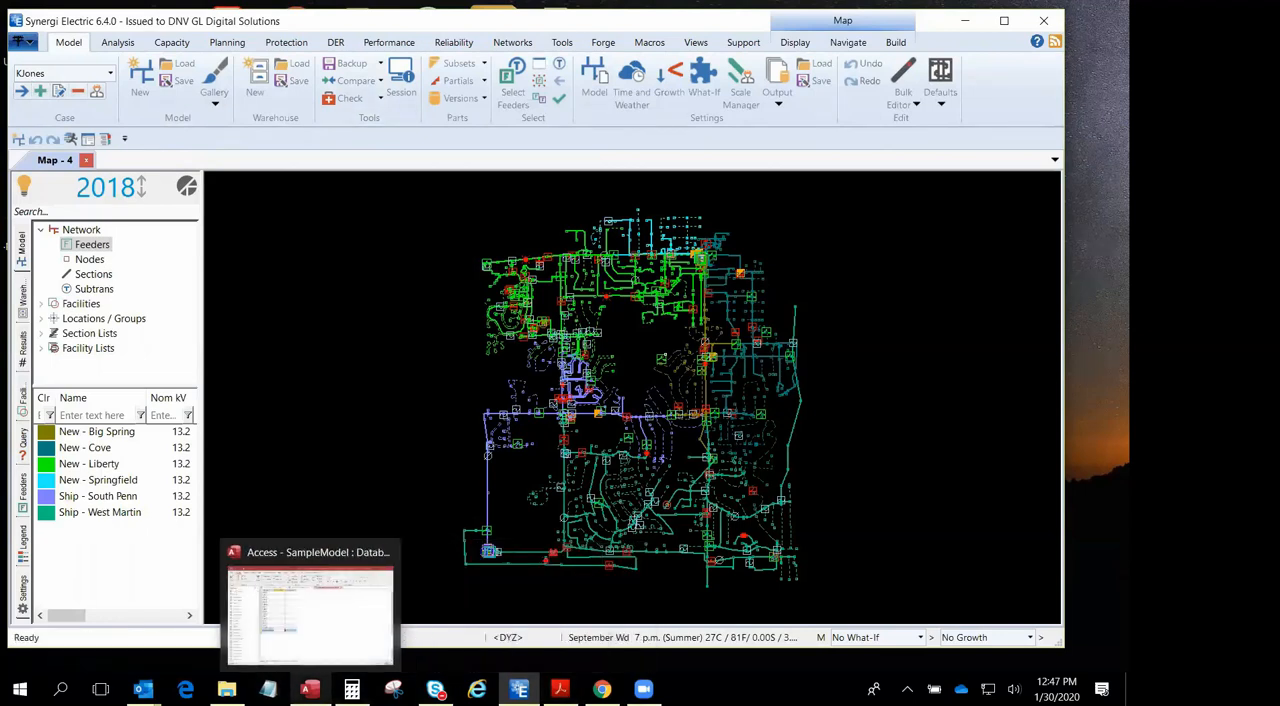
- Apply the licensed modules in the preferences with Protection included so the protection tools can be used
left_click(286, 42)
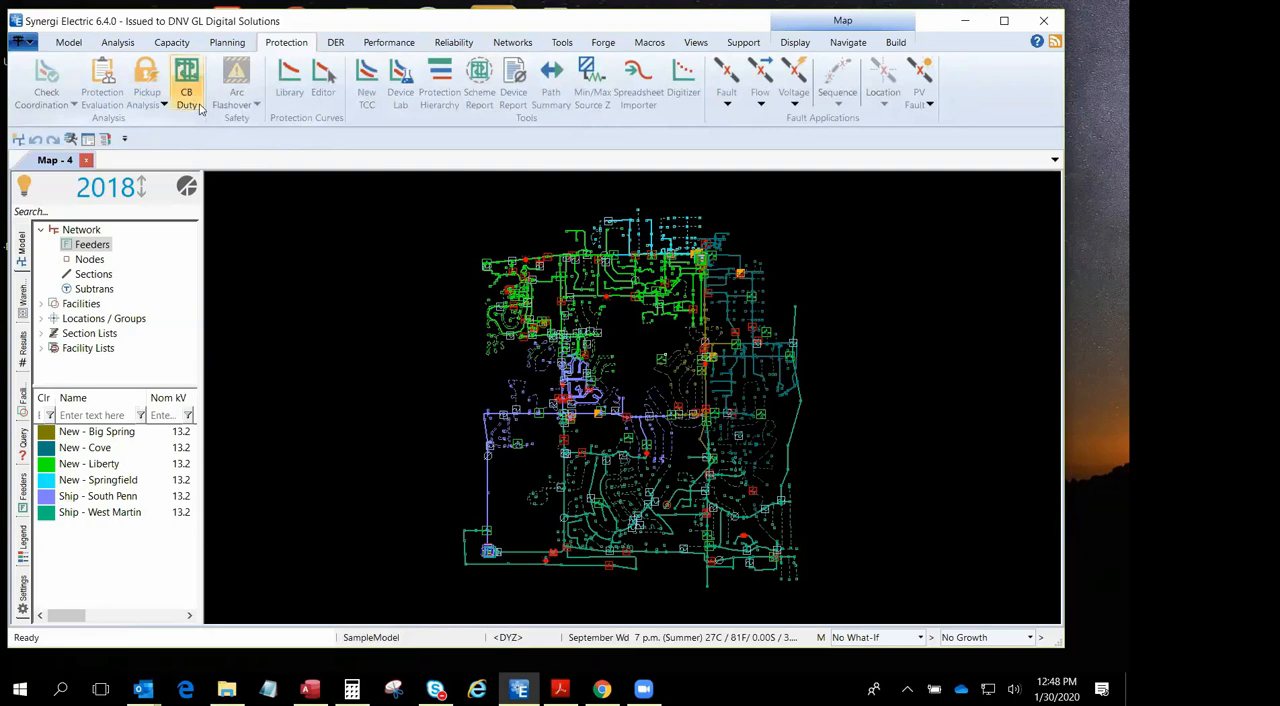
left_click(32, 45)
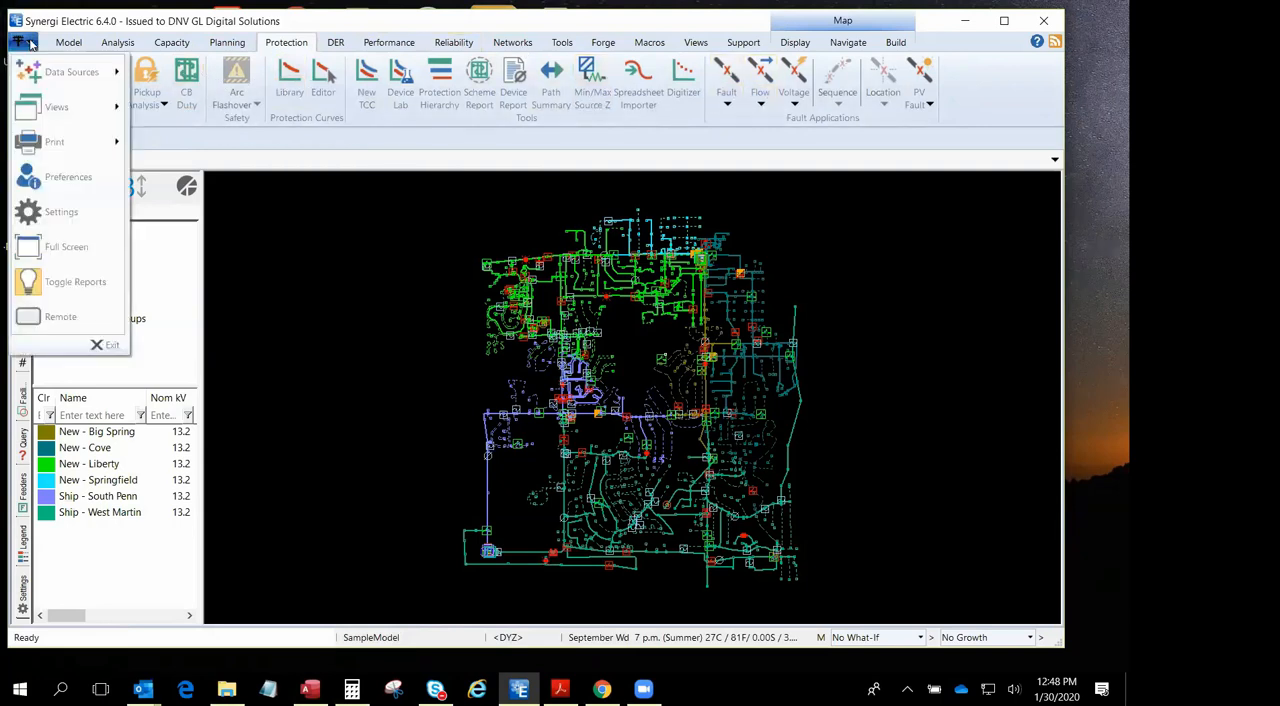
left_click(58, 74)
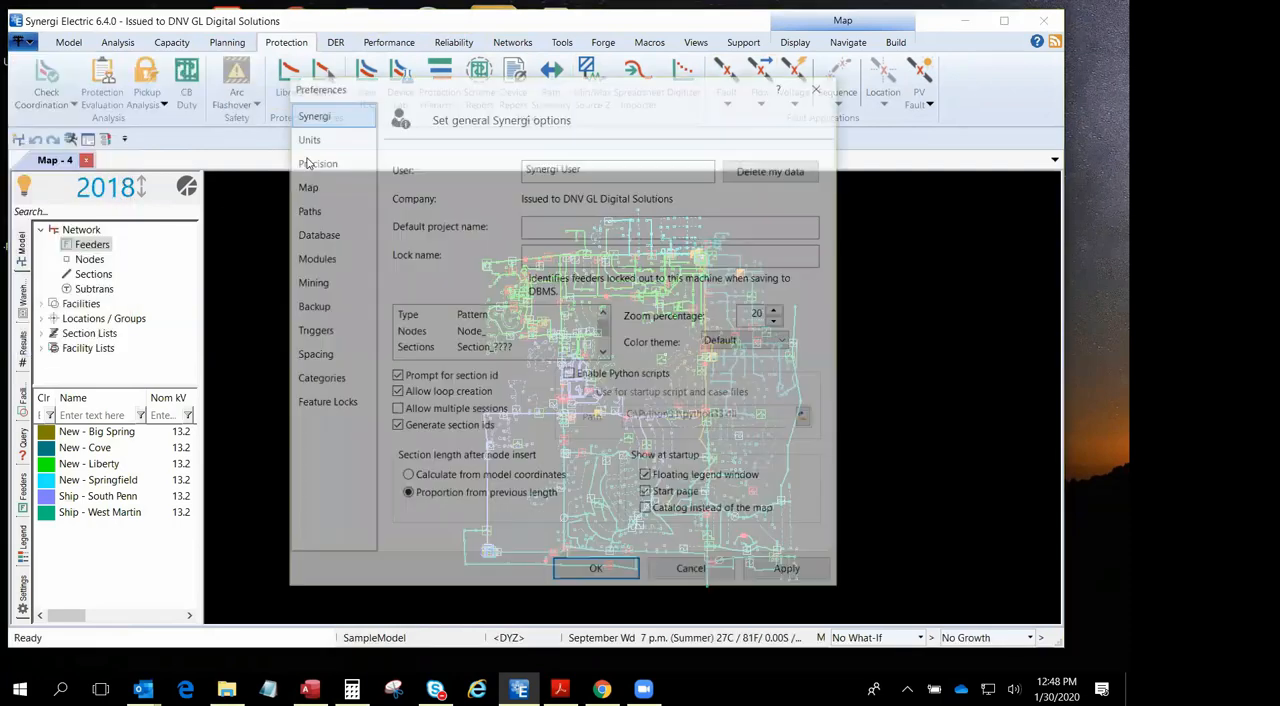
left_click(313, 257)
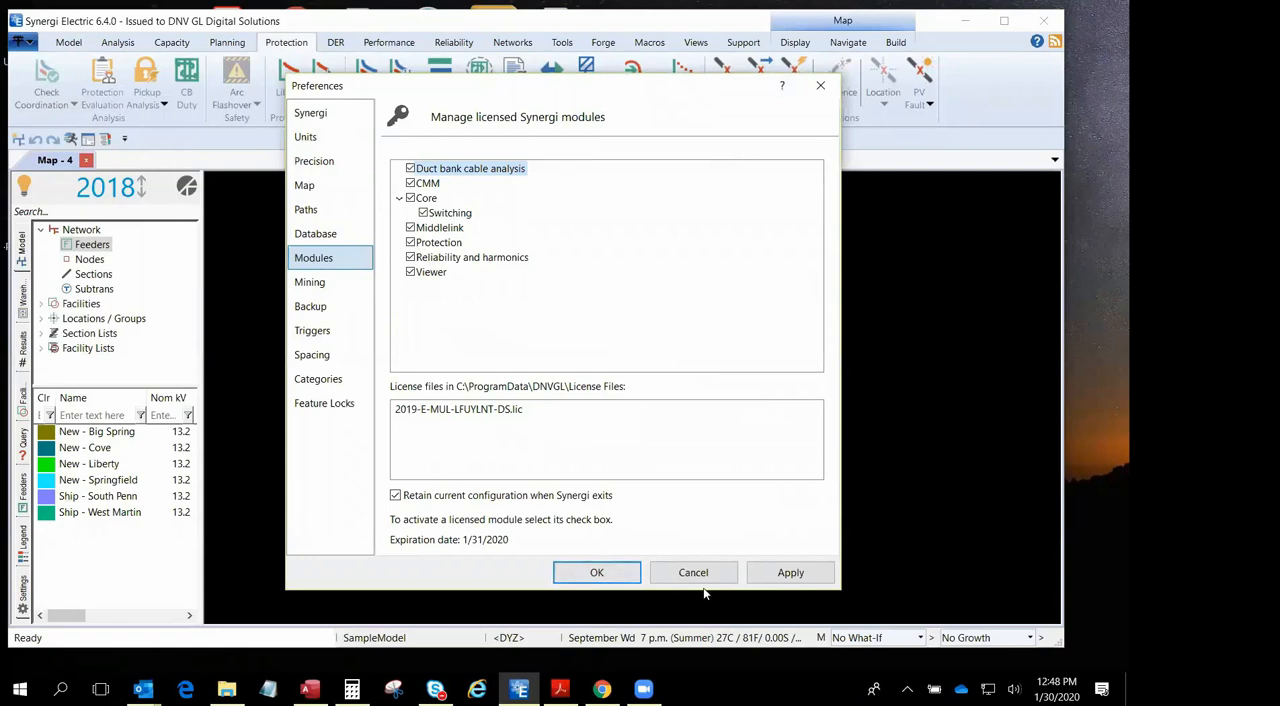
left_click(790, 572)
left_click(597, 573)
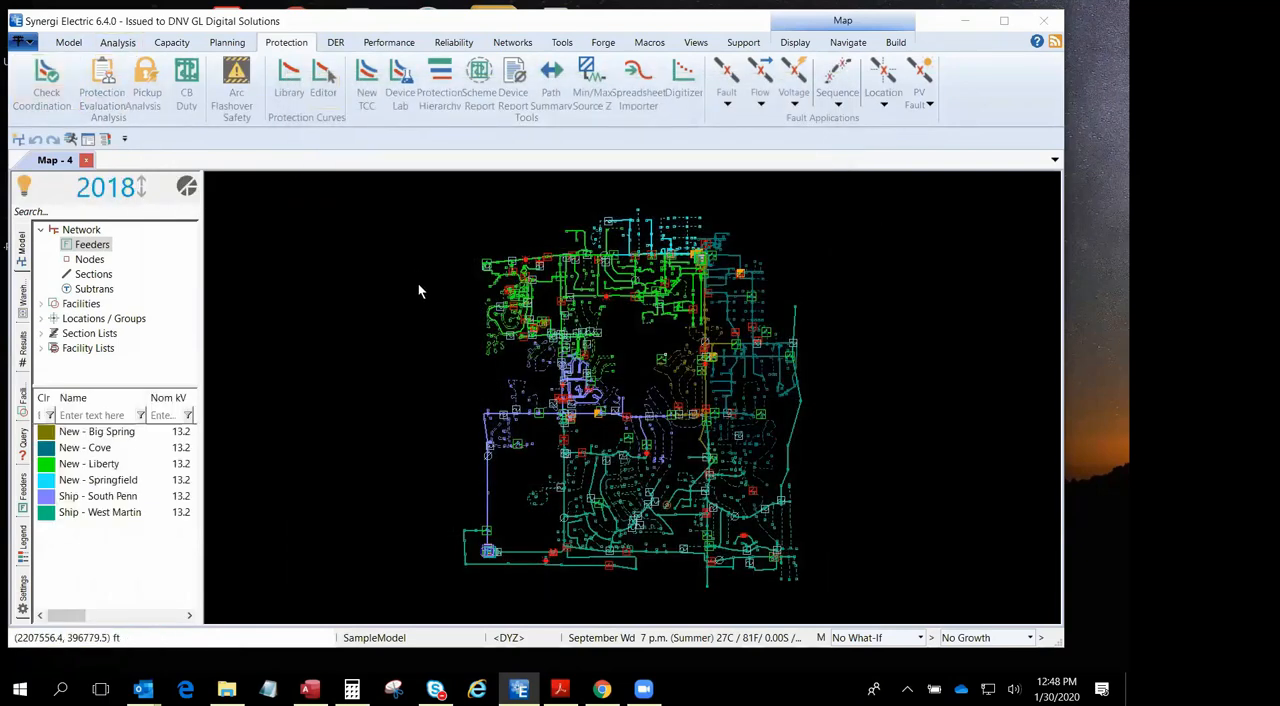
- Inspect the general properties of a fuse on the Ship - South Penn feeder and close them unchanged
scroll(518, 420, "up", 5)
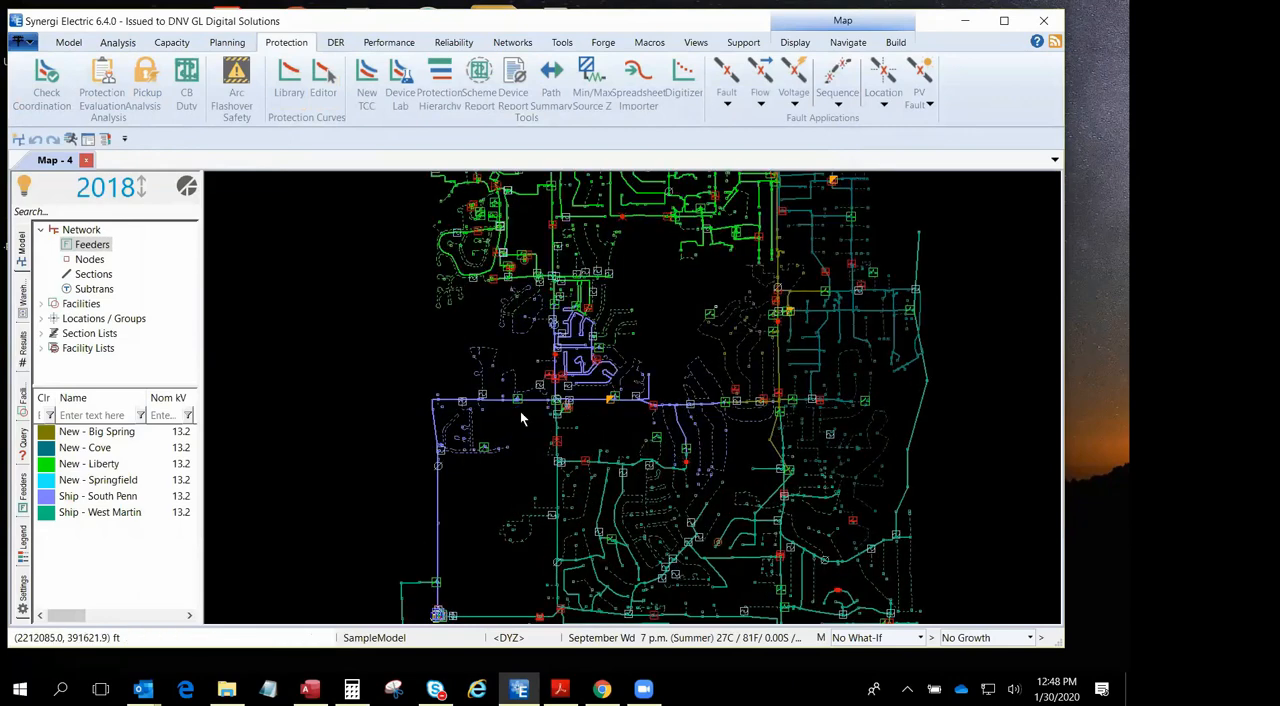
double_click(377, 391)
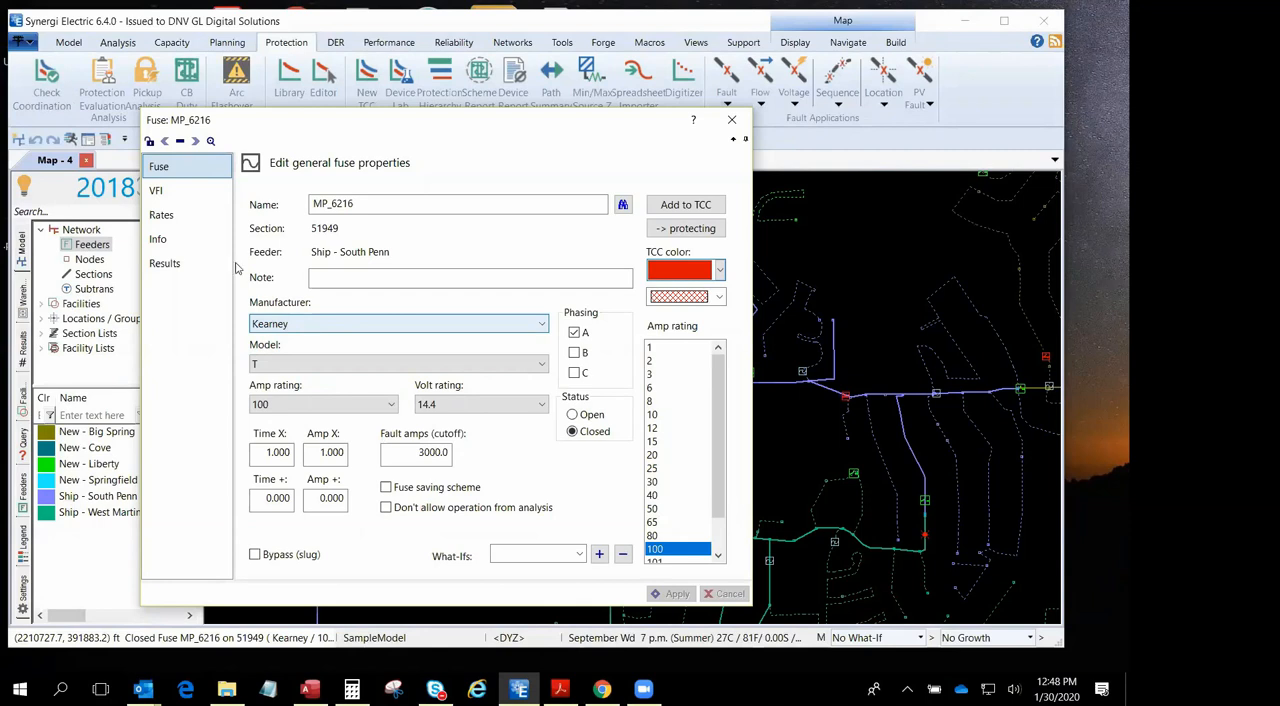
left_click(731, 119)
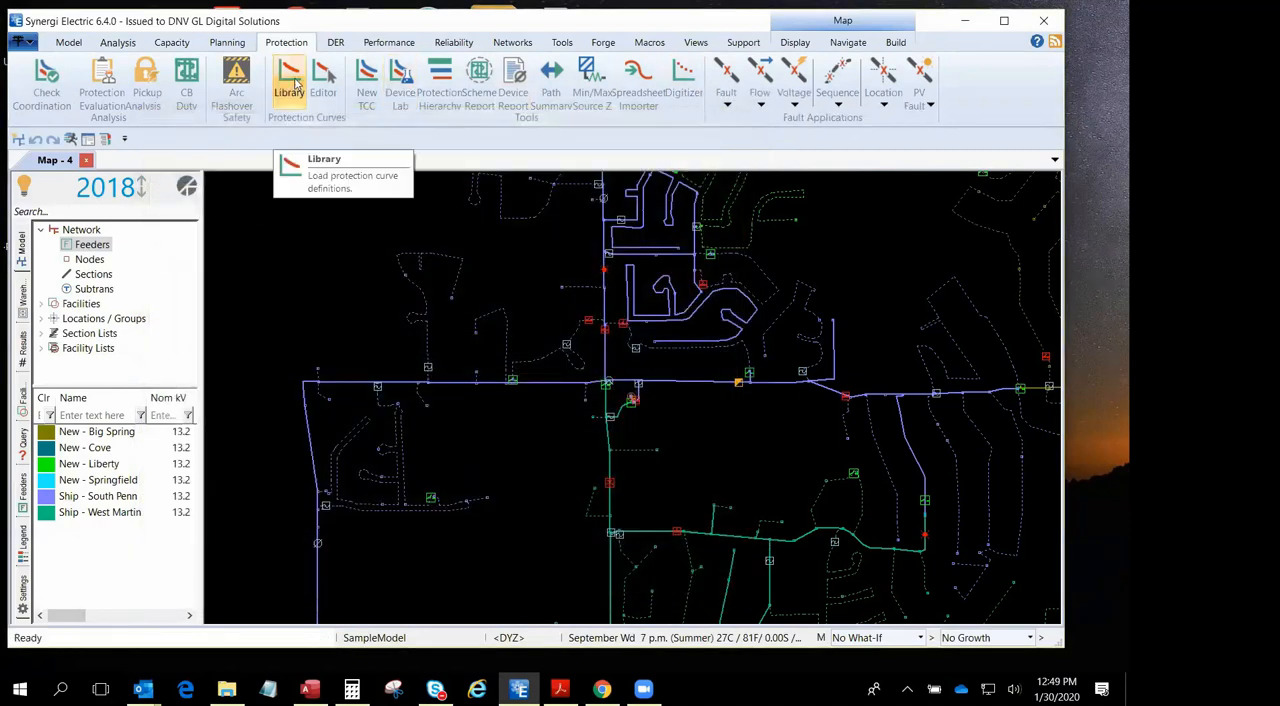
- Start loading the protection curve library, locate its SynProtectionDb.mdb file, and open the database in Access
left_click(289, 78)
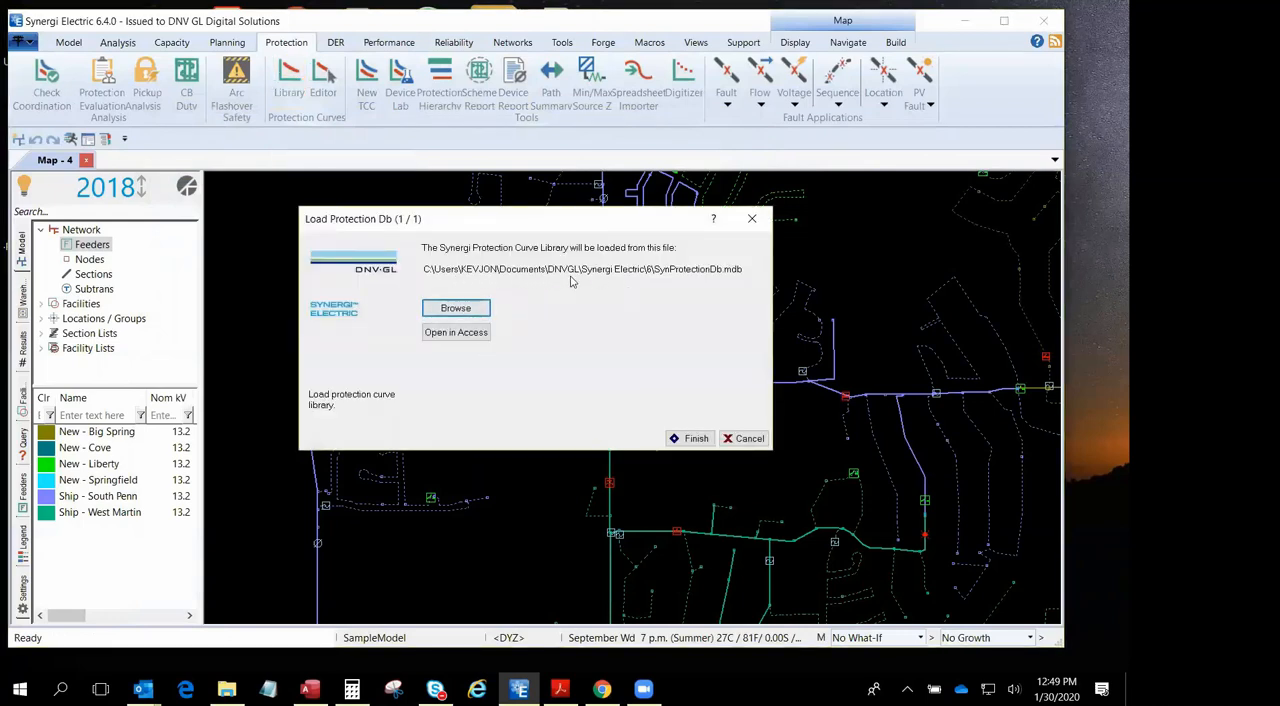
left_click(460, 312)
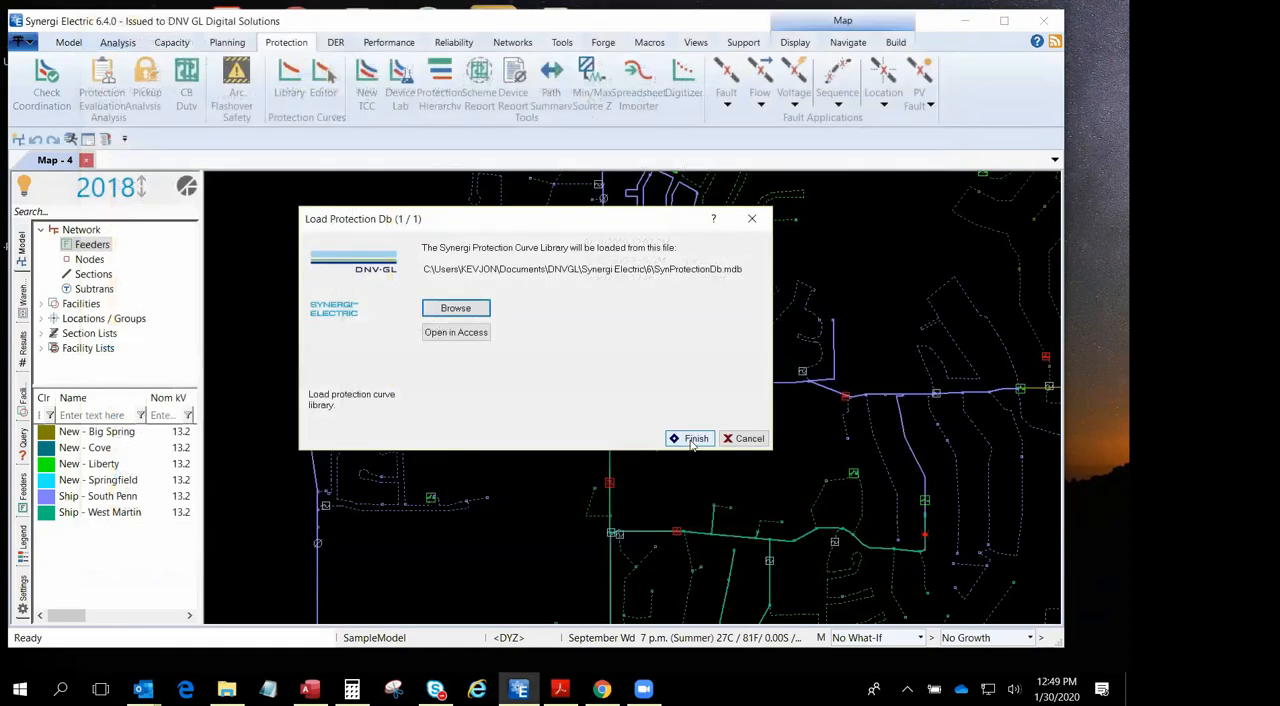
left_click(969, 89)
left_click(690, 439)
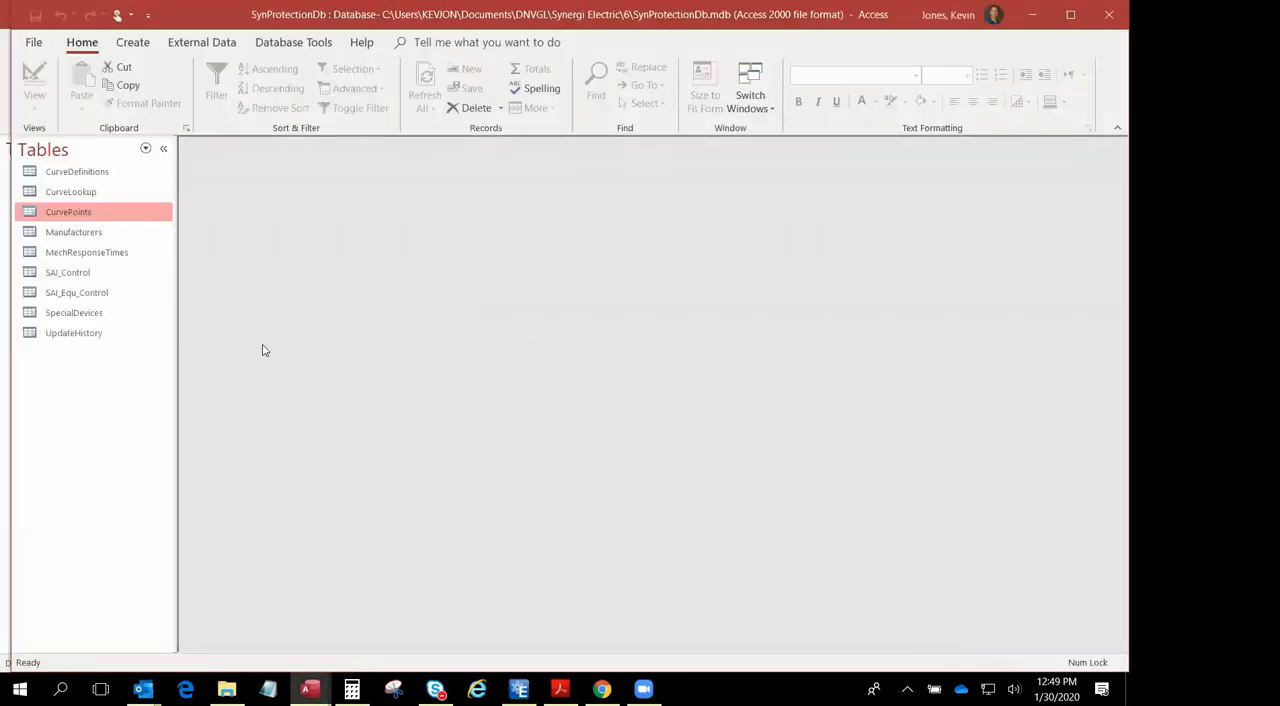
- Open the CurveDefinitions table and look through its manufacturers, models and curve types
left_click(80, 172)
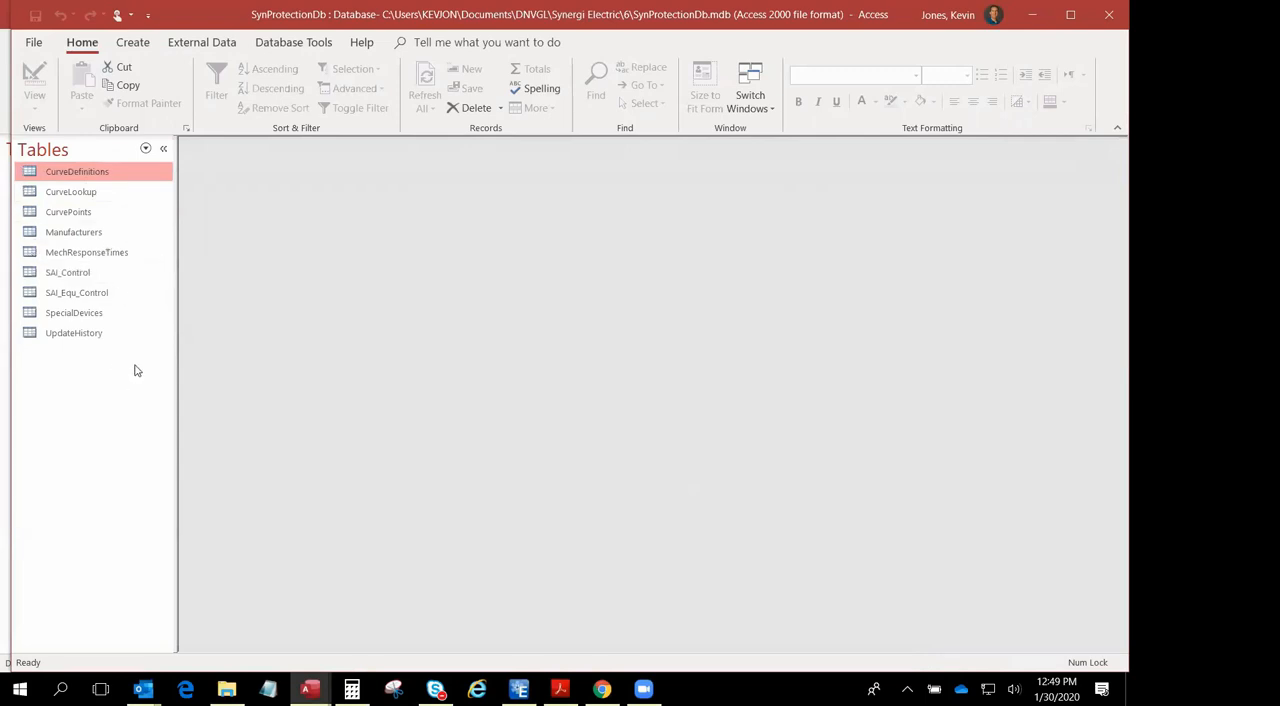
double_click(85, 172)
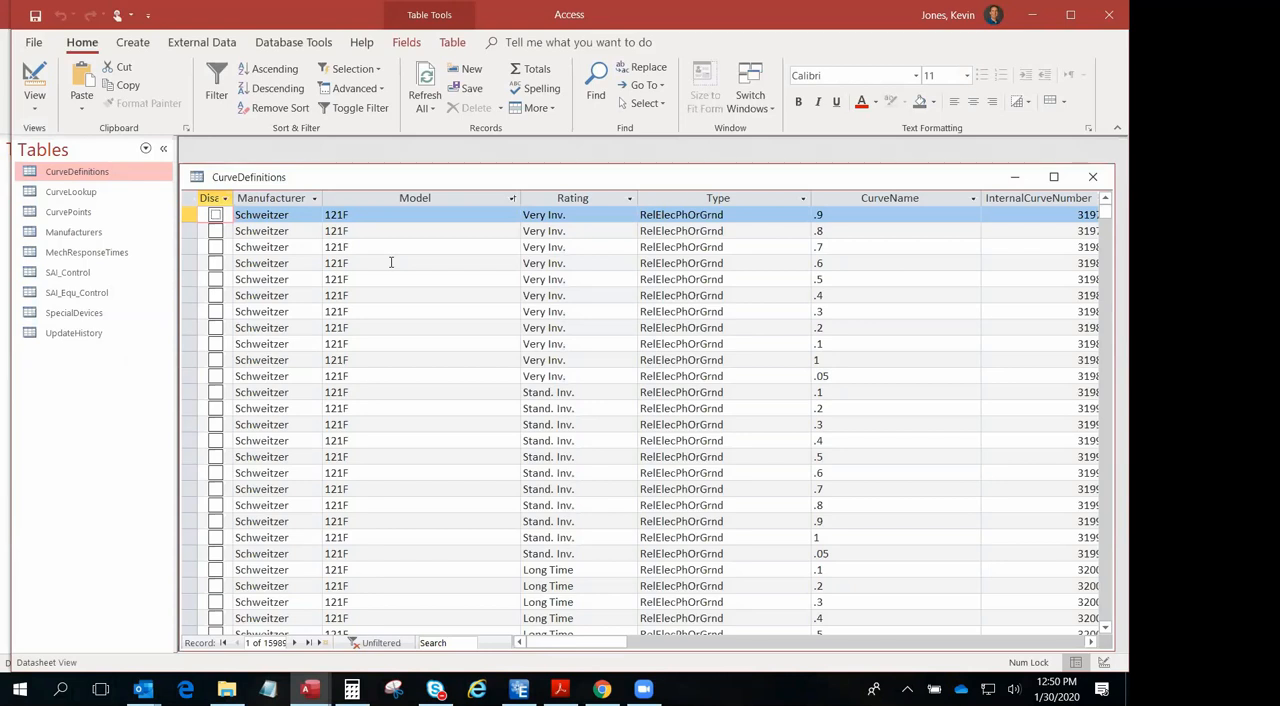
scroll(373, 263, "down", 20)
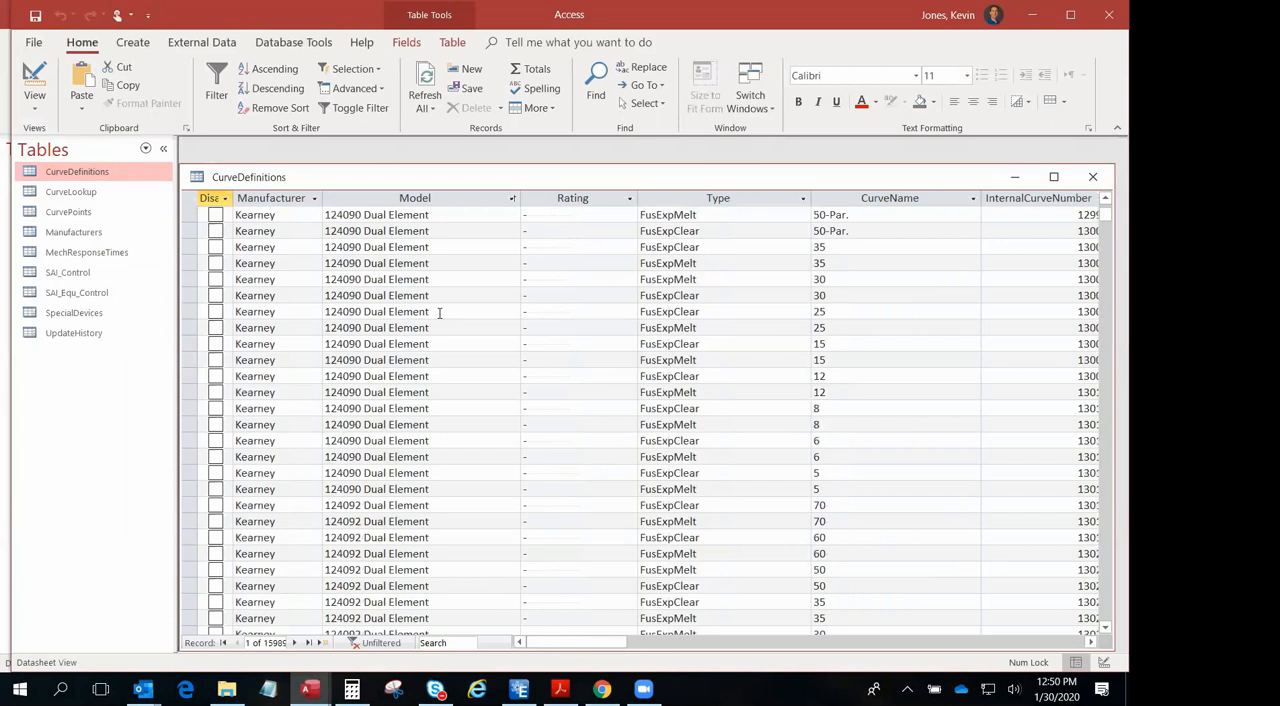
- Examine the Kearney 124080 Dual Element FusExpMelt record with curve name 12 across the CurveDefinitions columns, including its curve number, parameters and description
scroll(601, 490, "up", 15)
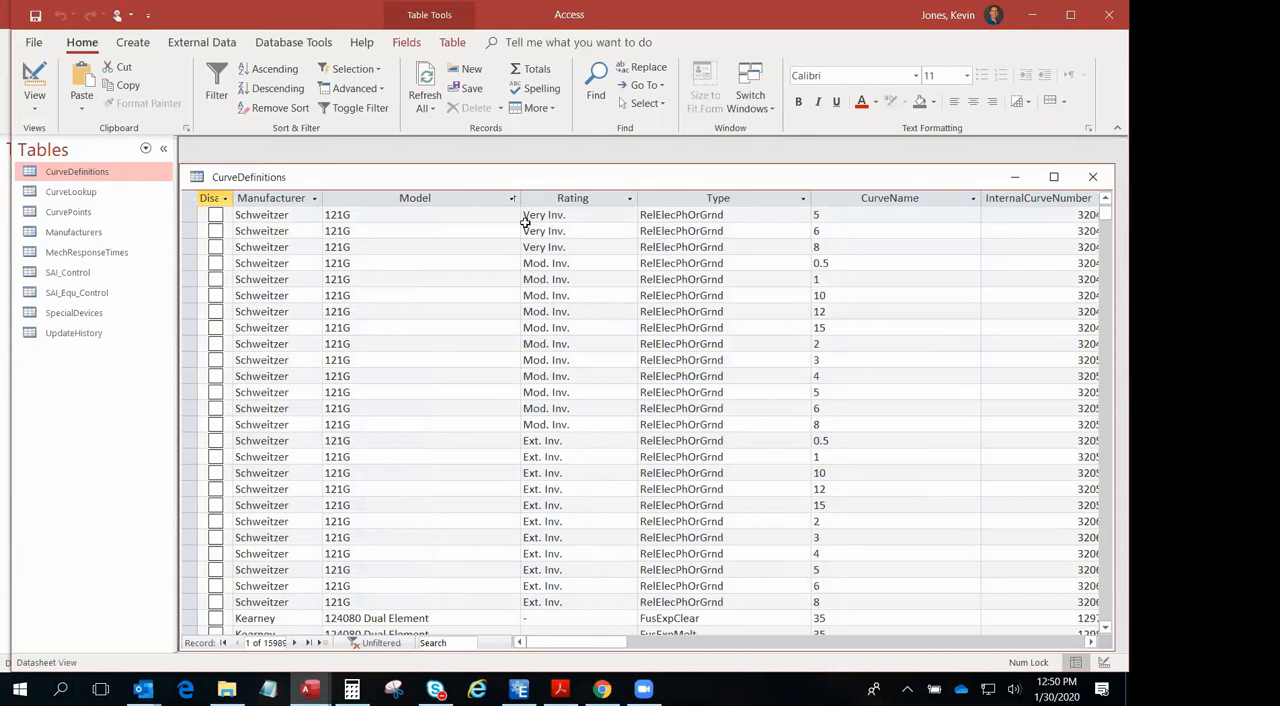
scroll(479, 514, "down", 1)
scroll(479, 514, "down", 5)
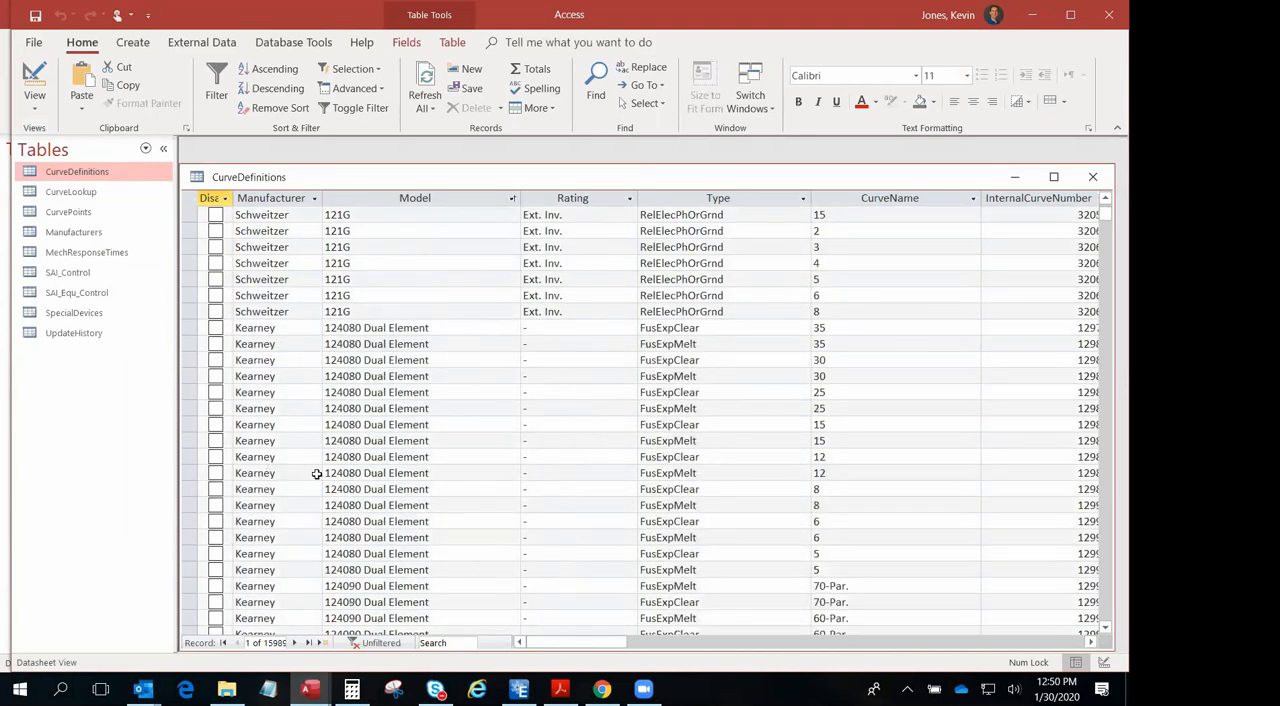
left_click(250, 473)
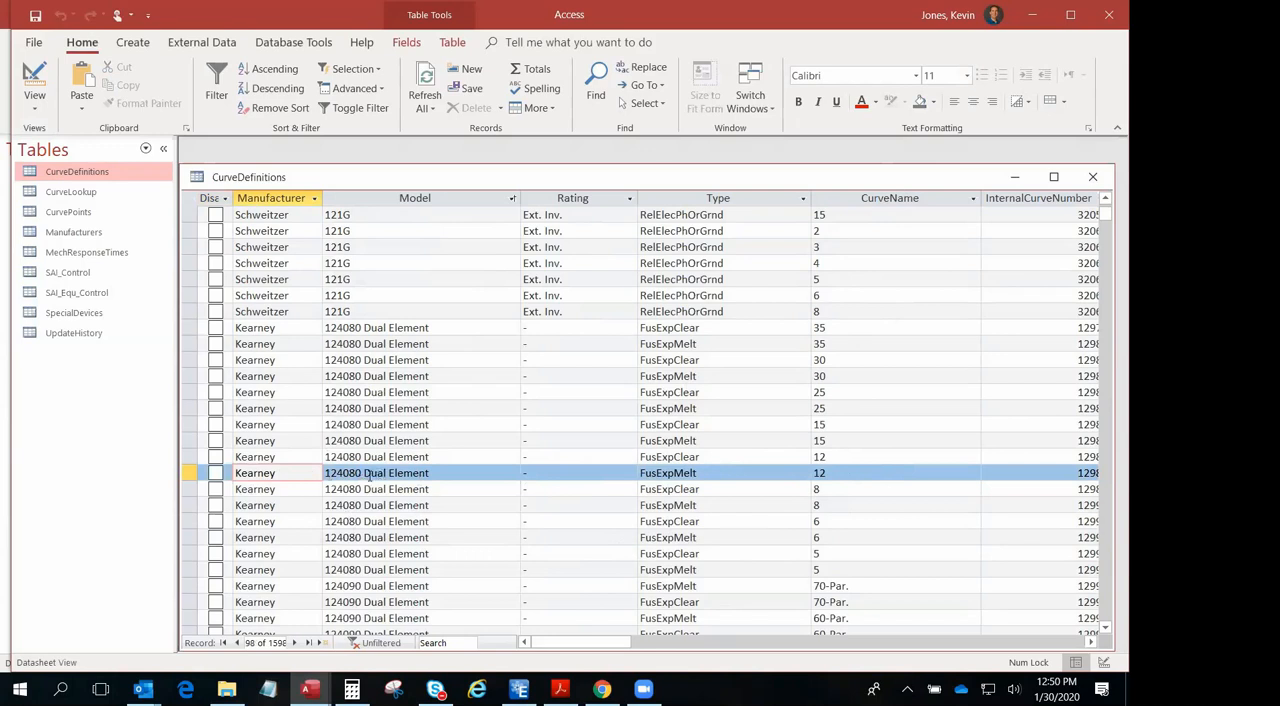
left_click(1092, 642)
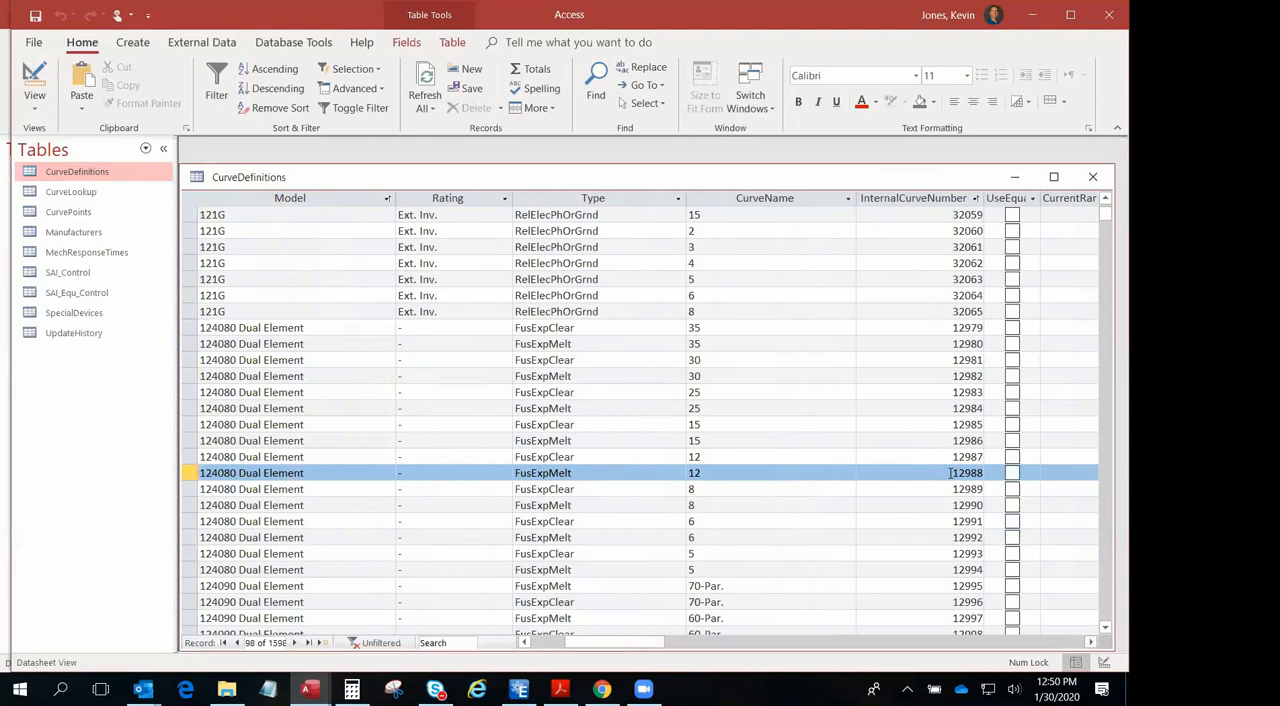
left_click(1093, 642)
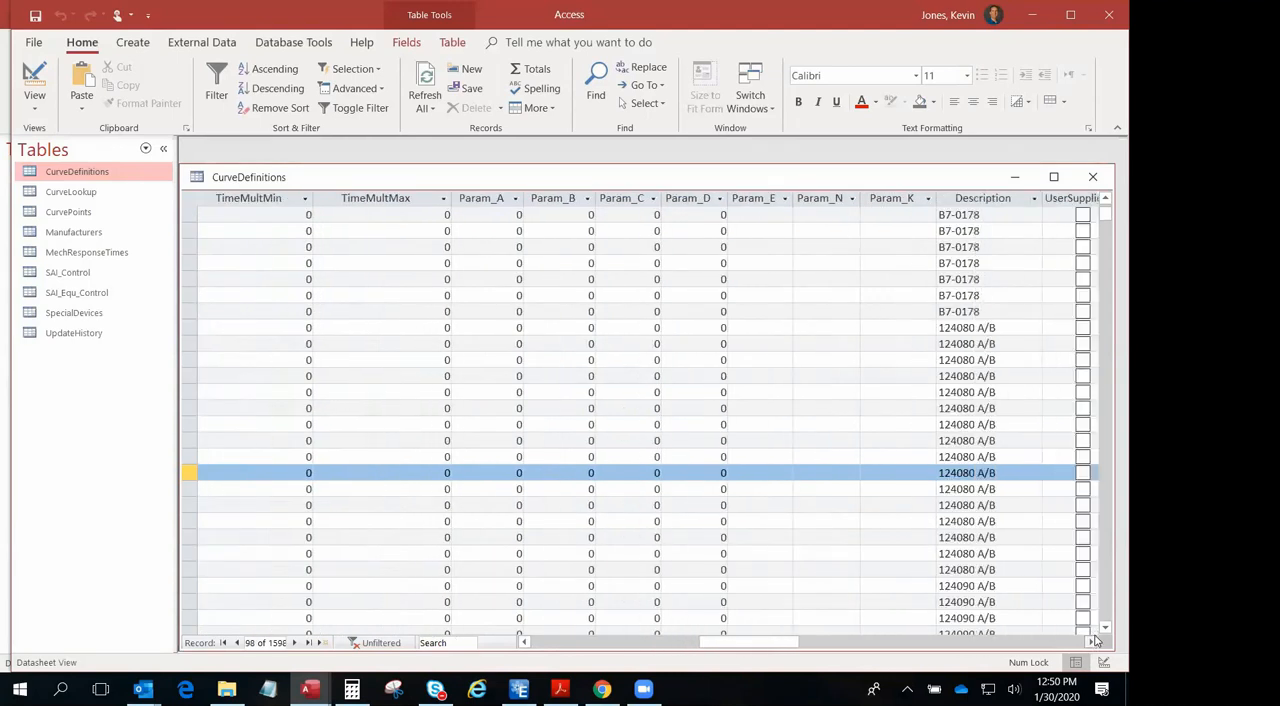
left_click(1093, 642)
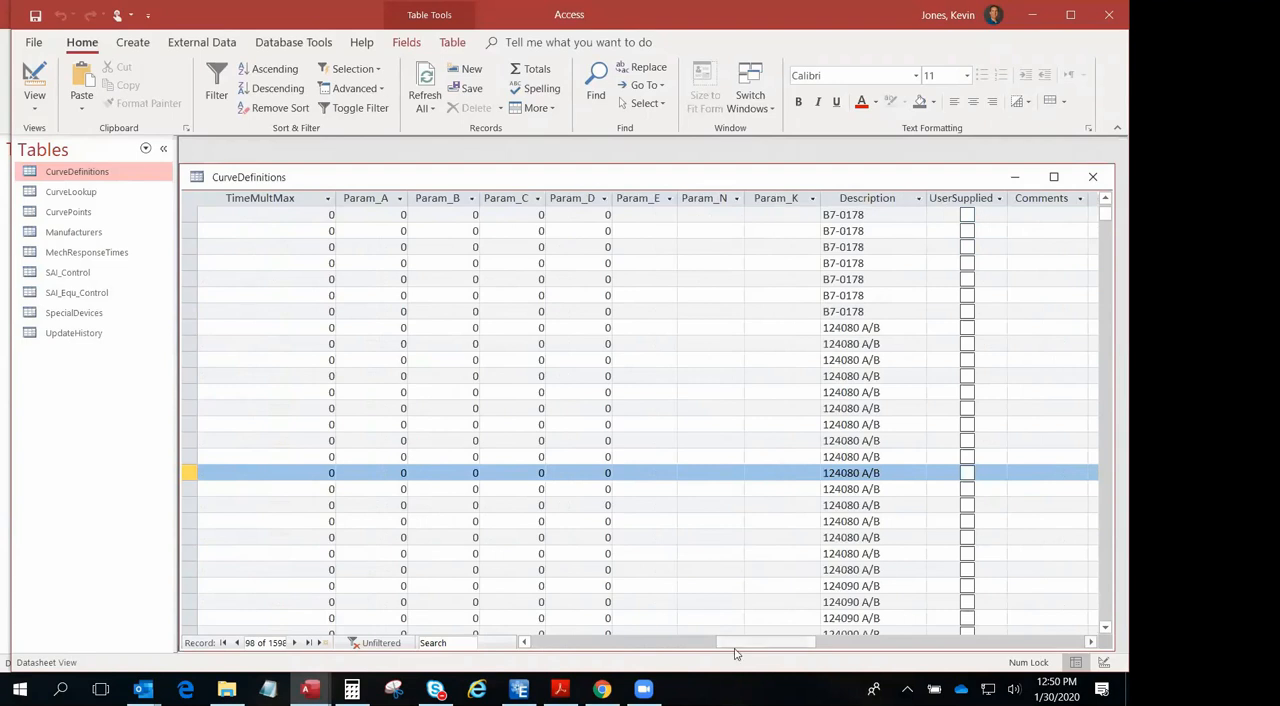
left_click_drag(735, 654, 534, 647)
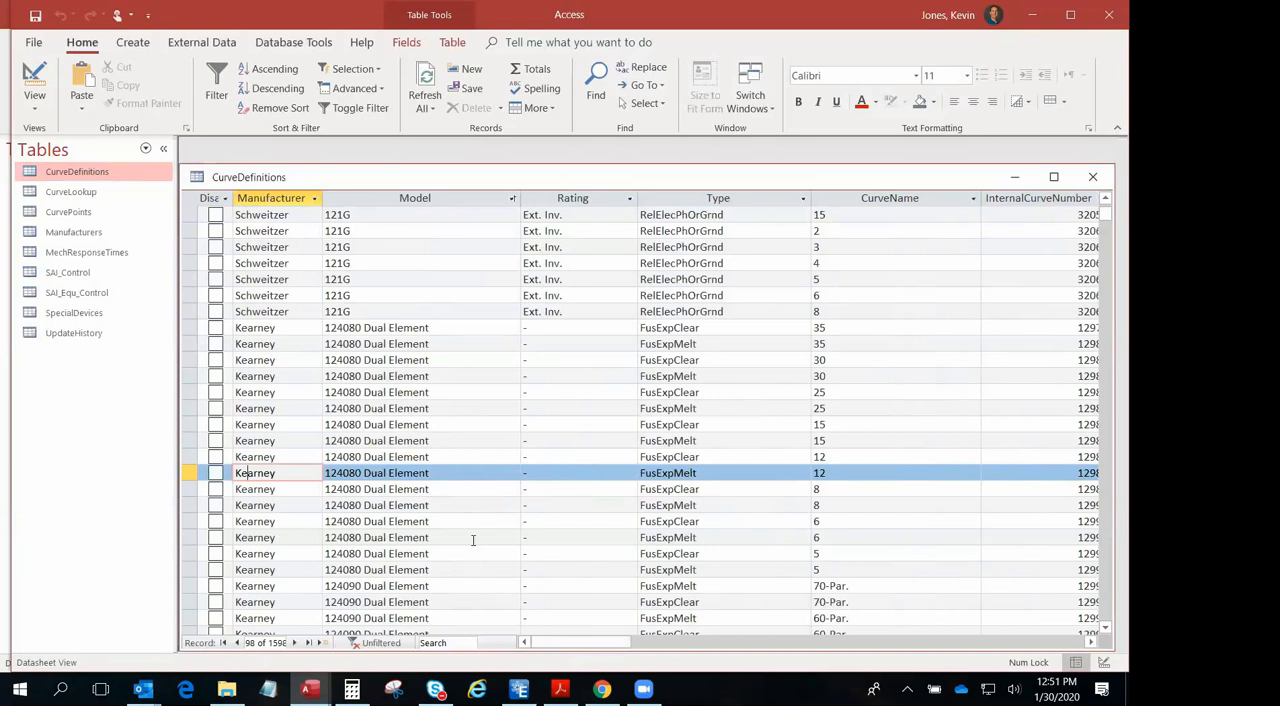
- Open the Manufacturers table, expand Cooper with MechResponseTimes as the subdatasheet, and look through the response times and remaining manufacturers
left_click(85, 213)
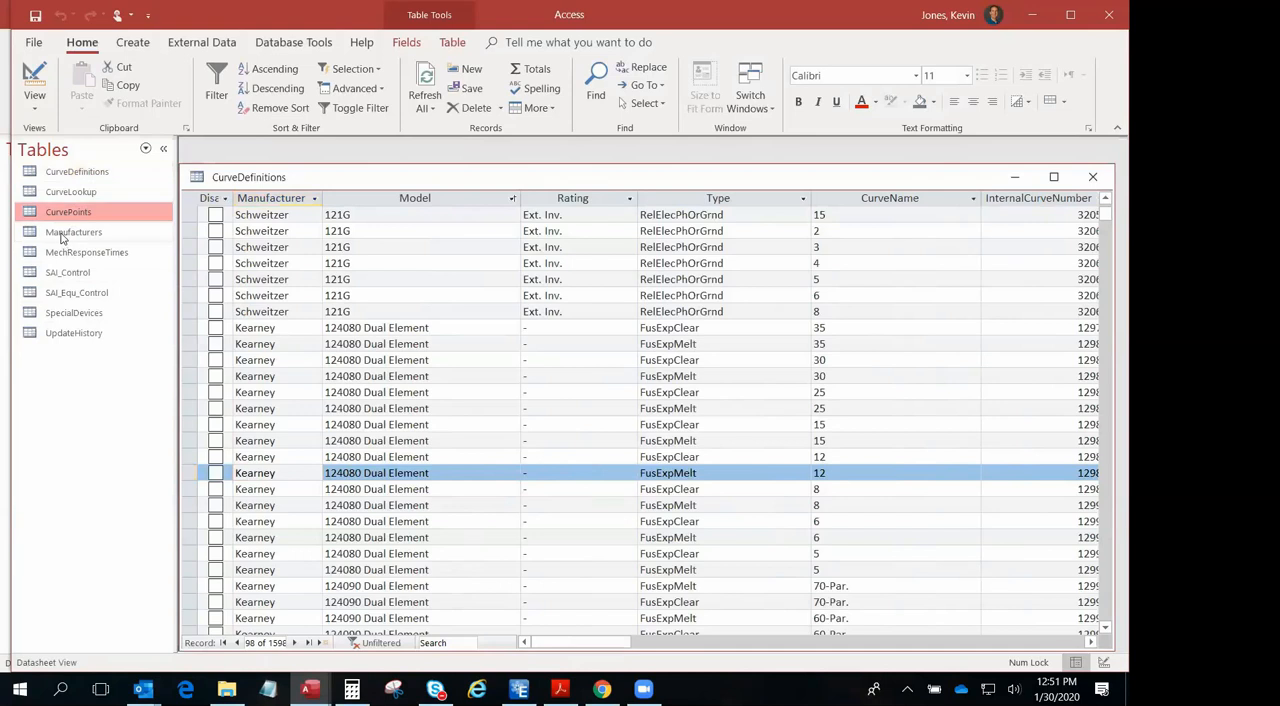
double_click(84, 234)
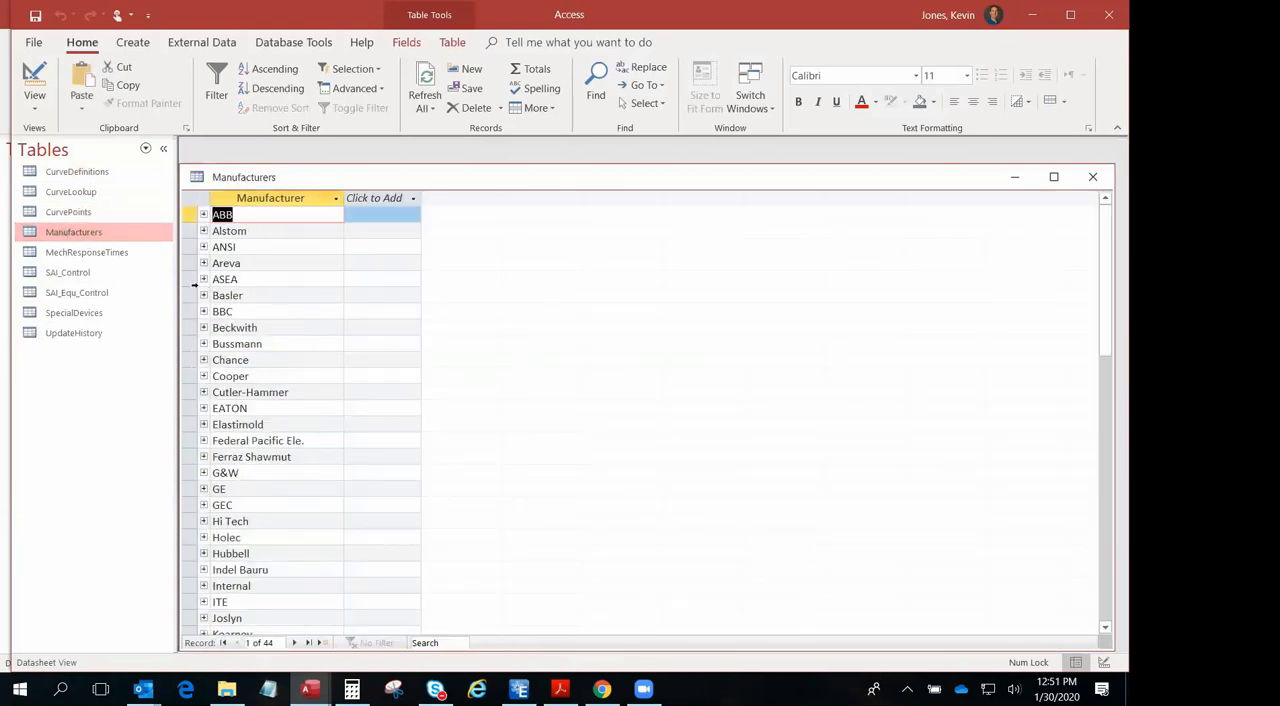
left_click(204, 377)
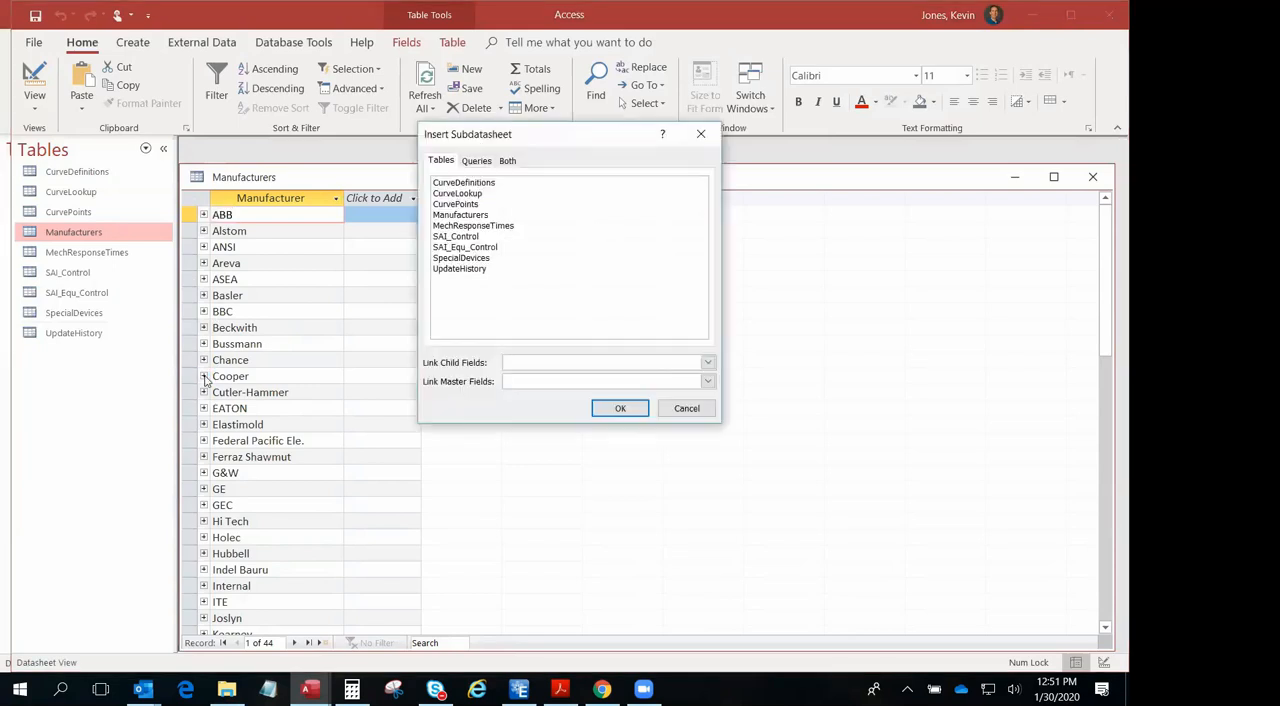
left_click(453, 185)
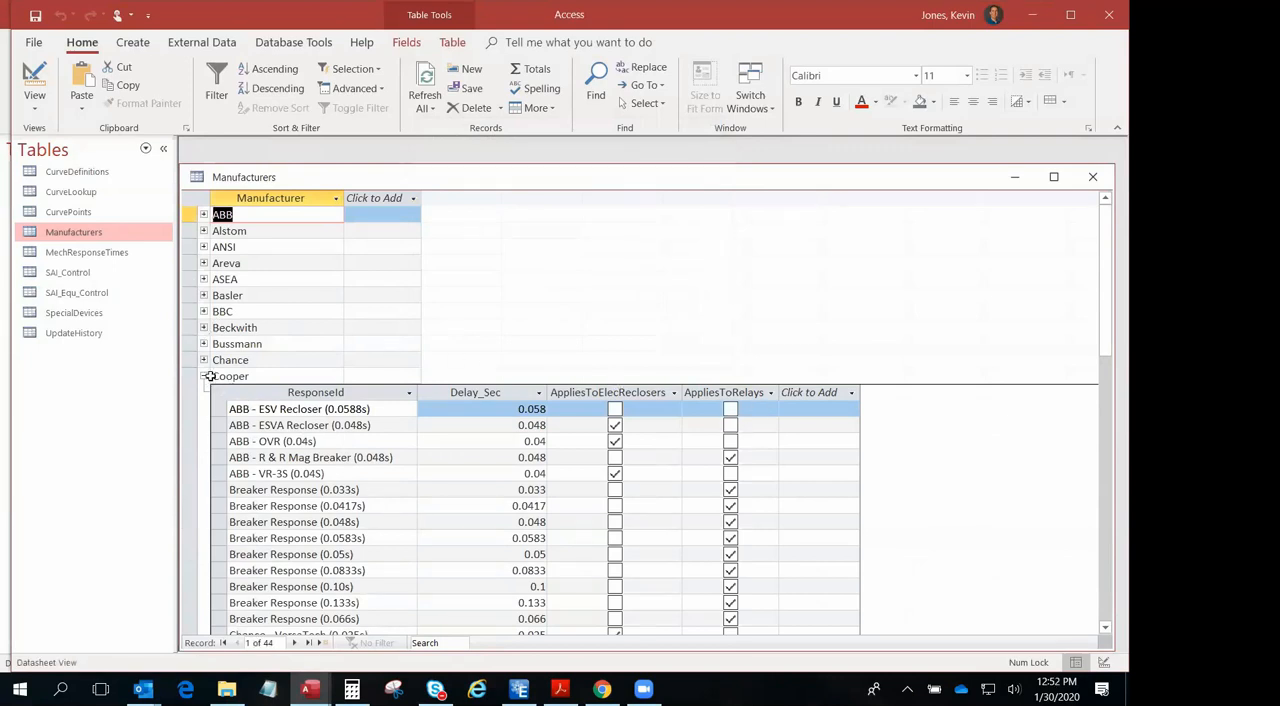
left_click_drag(1106, 341, 1106, 404)
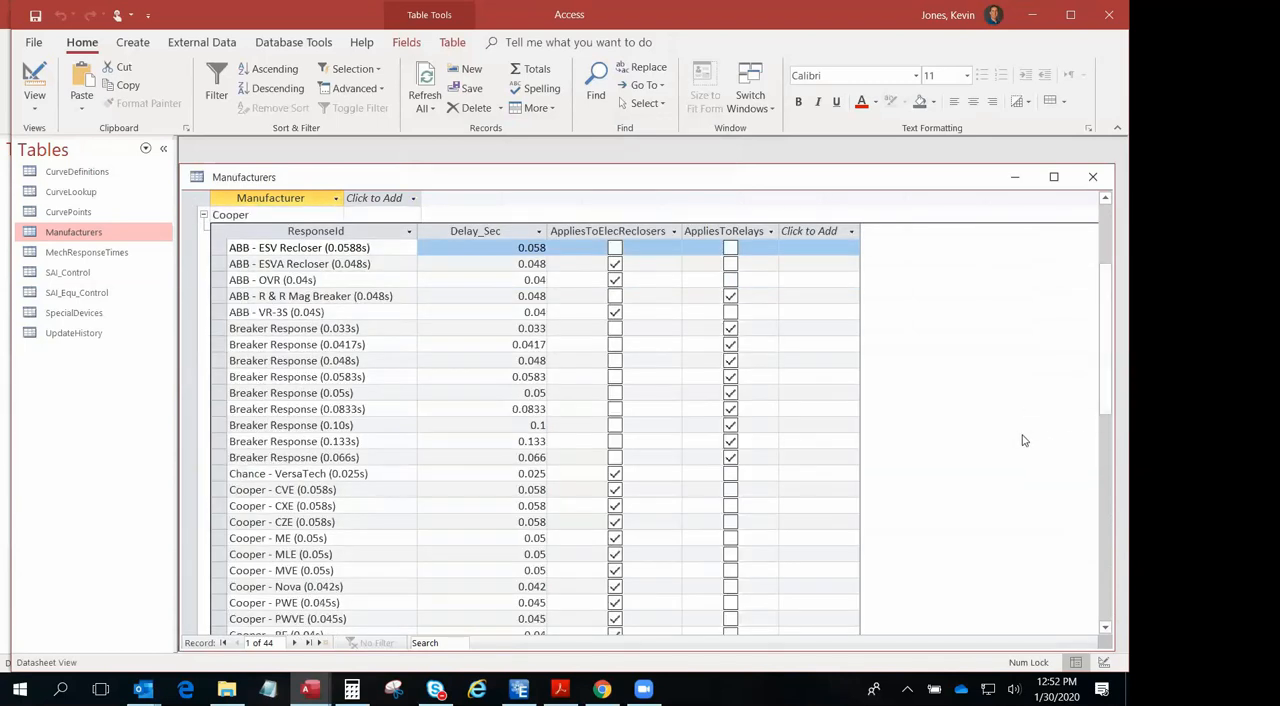
left_click(1106, 556)
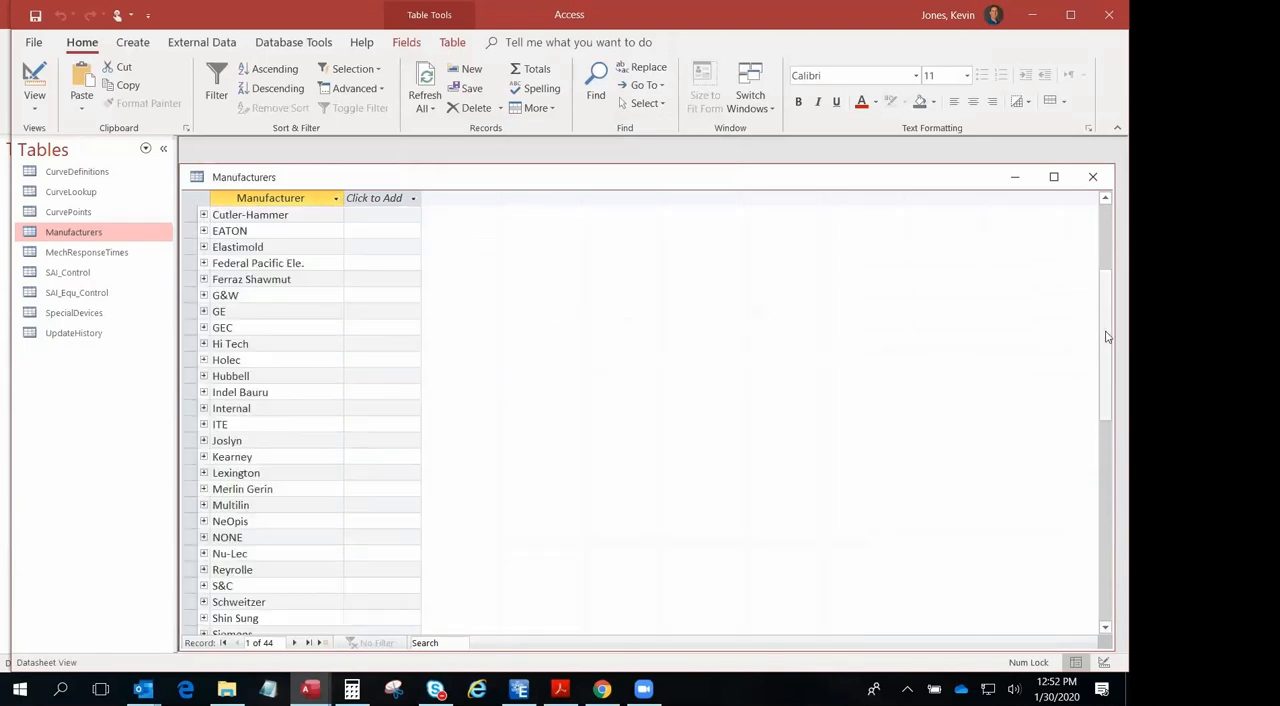
scroll(1106, 340, "up", 5)
- Open the MechResponseTimes table to view the device response delays, and open the CurveLookup table of internal curve numbers
double_click(86, 252)
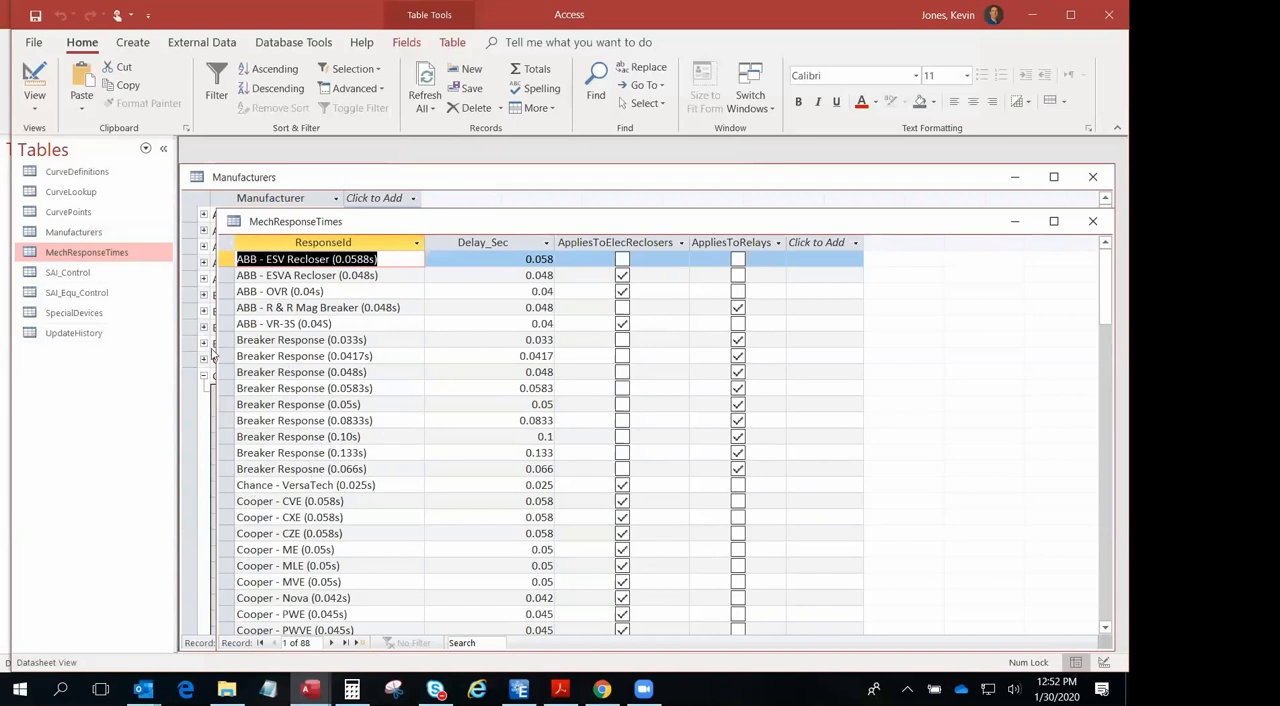
double_click(70, 191)
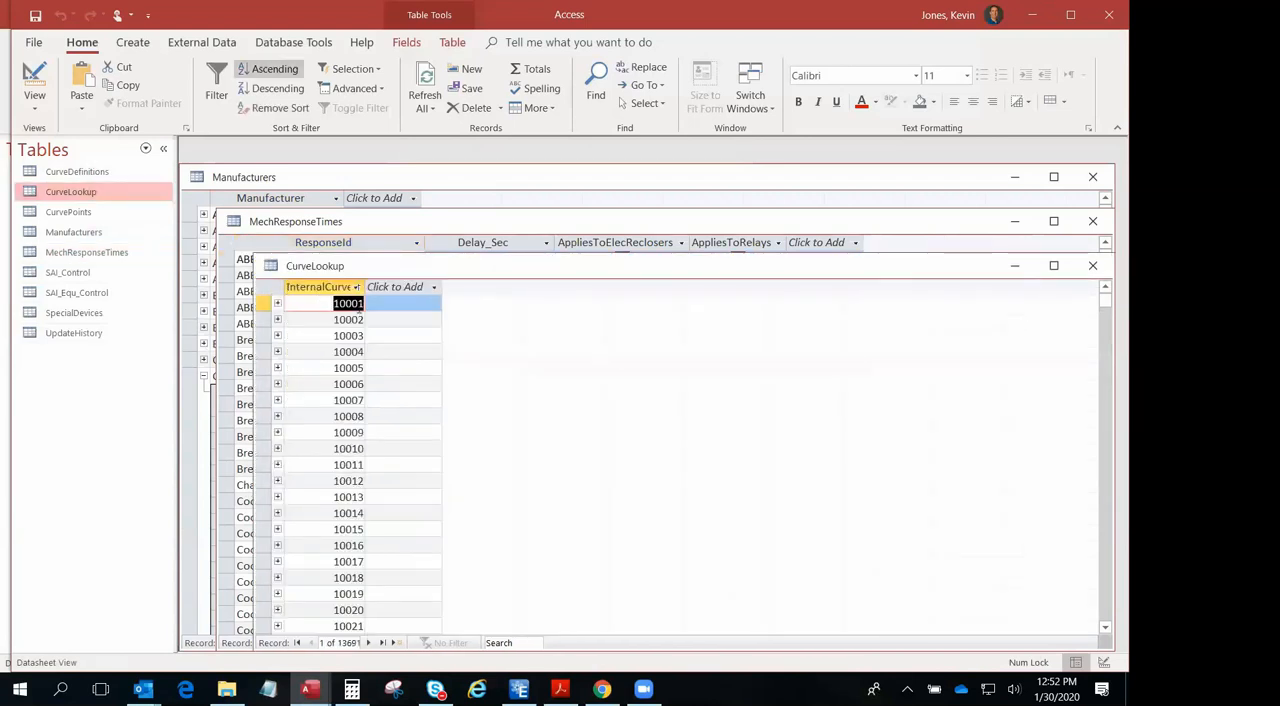
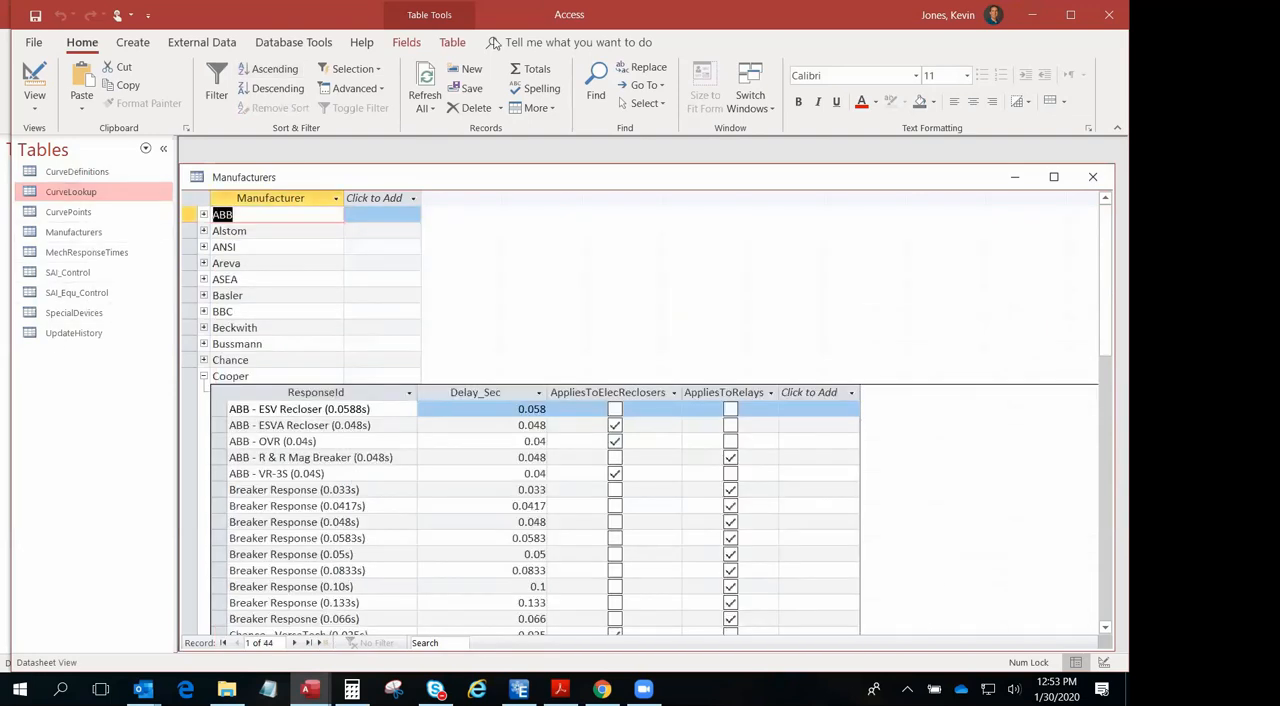
- Close the protection curve library database and the SampleModel database to return to the Synergi Electric map
left_click(1109, 15)
left_click(567, 392)
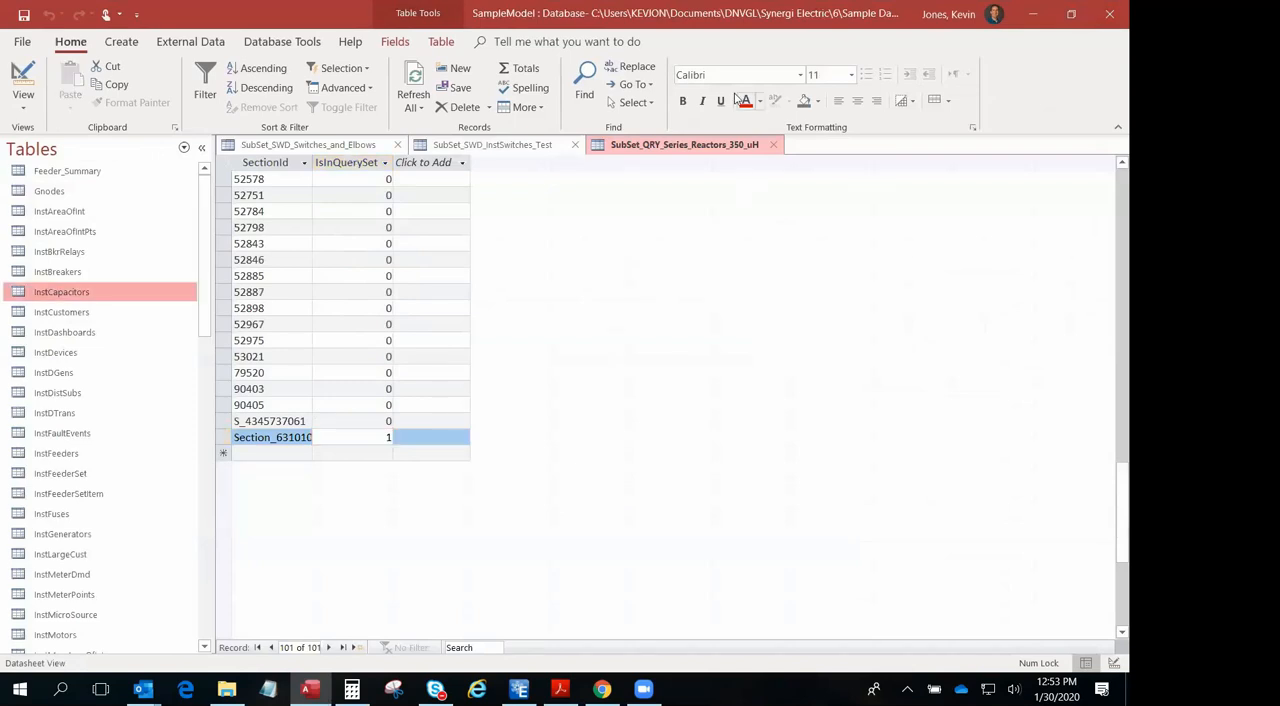
left_click(1109, 14)
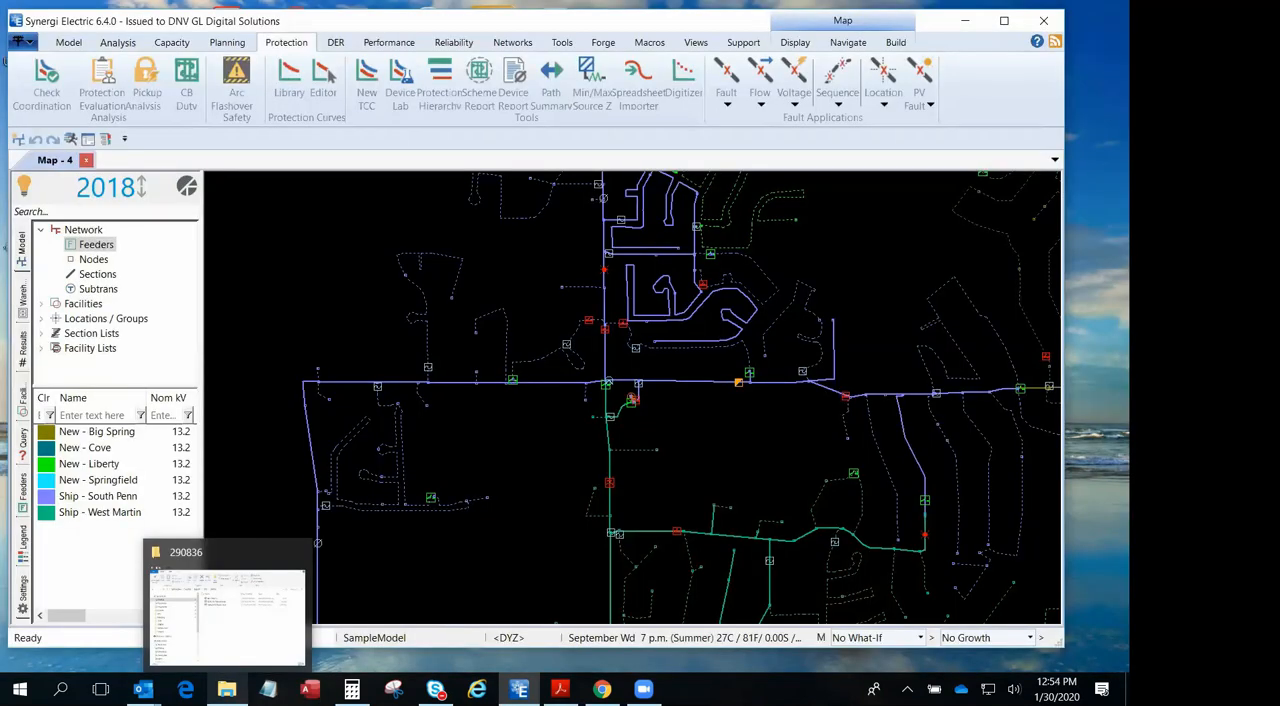